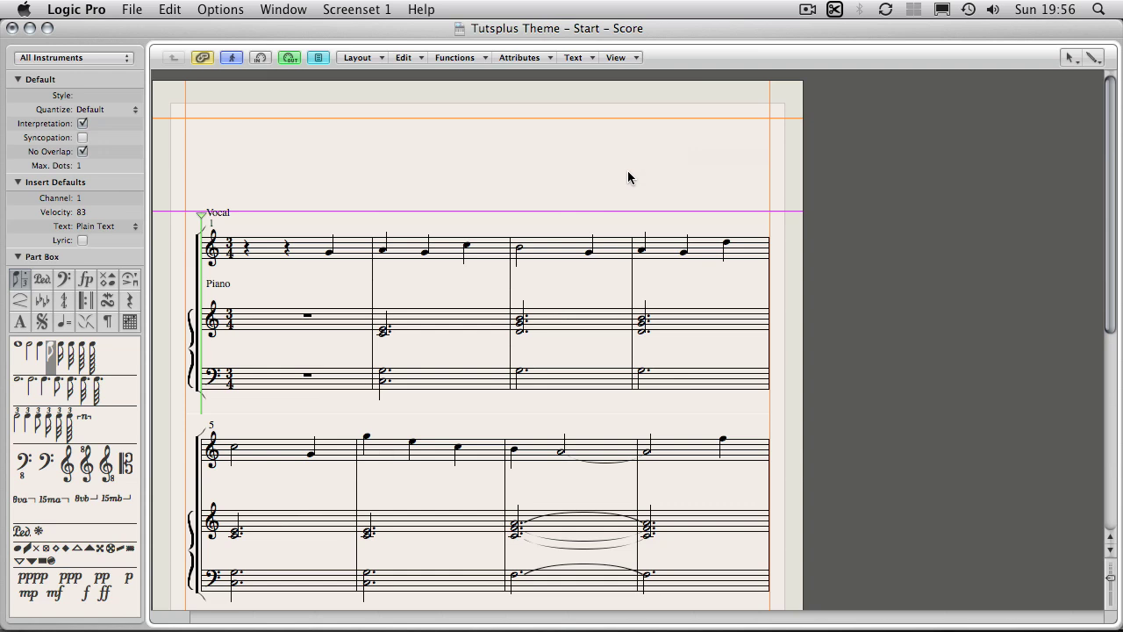
Step: Select the first Vocal note and pick the LYRIC item from the Part Box's Text group
left_click(21, 321)
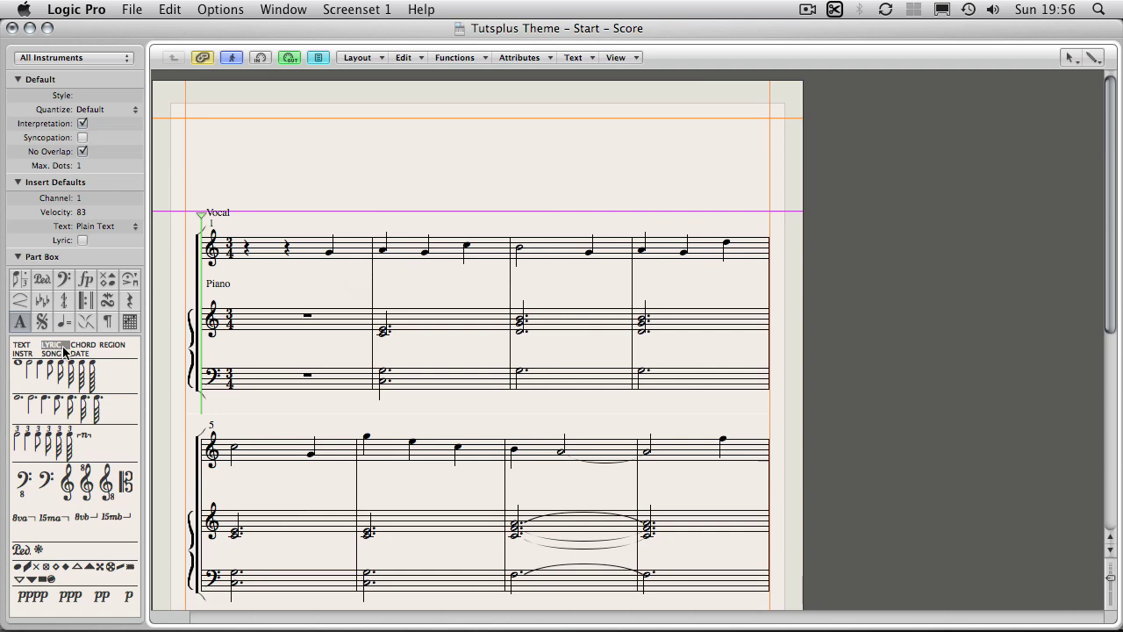
left_click(330, 250)
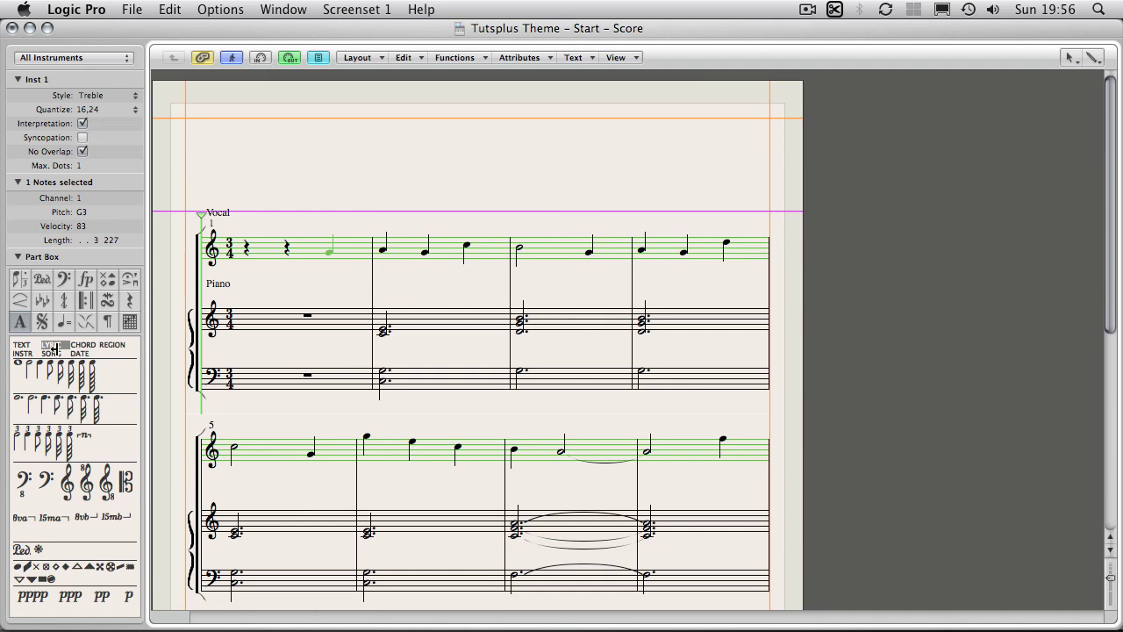
mouse_move(58, 345)
left_mouse_down()
mouse_move(230, 330)
mouse_move(296, 283)
mouse_move(333, 274)
left_mouse_up()
left_click(332, 275)
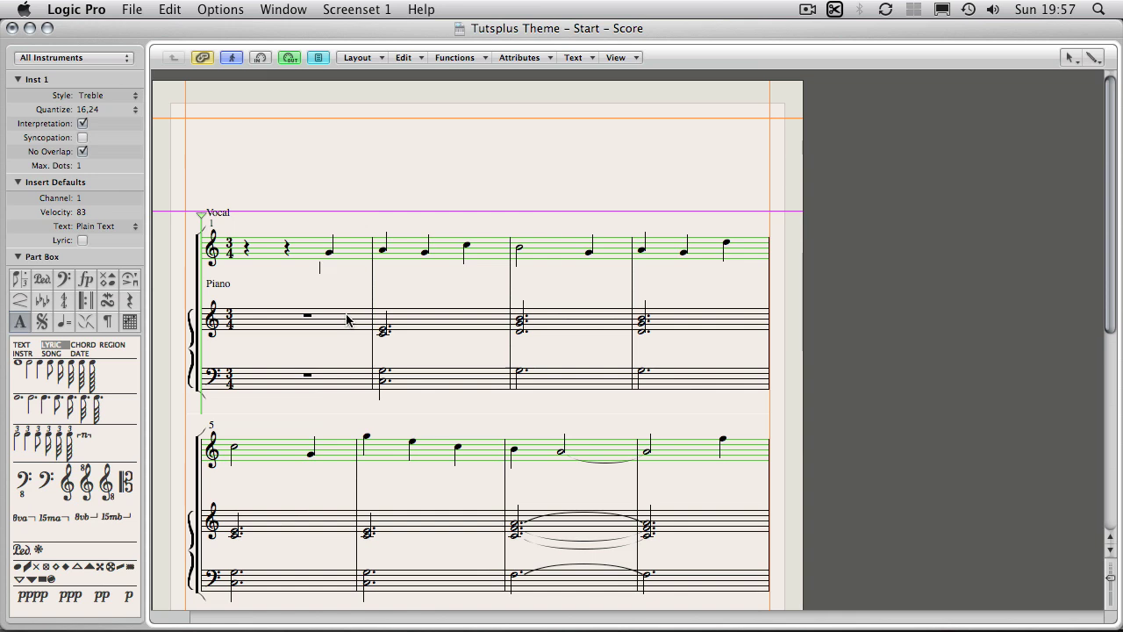
Step: Enter the lyric words 'We', 'all', 'love', 'tuts', 'plus.' under successive Vocal notes
key("shift")
left_click(327, 275)
type("We")
key("Tab")
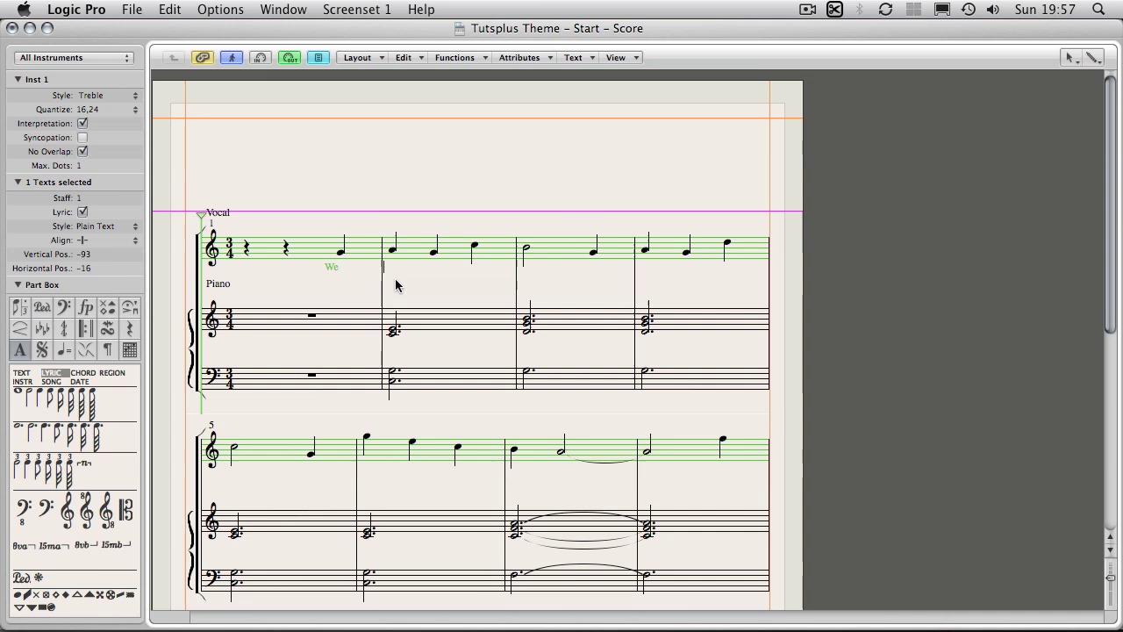
type("all")
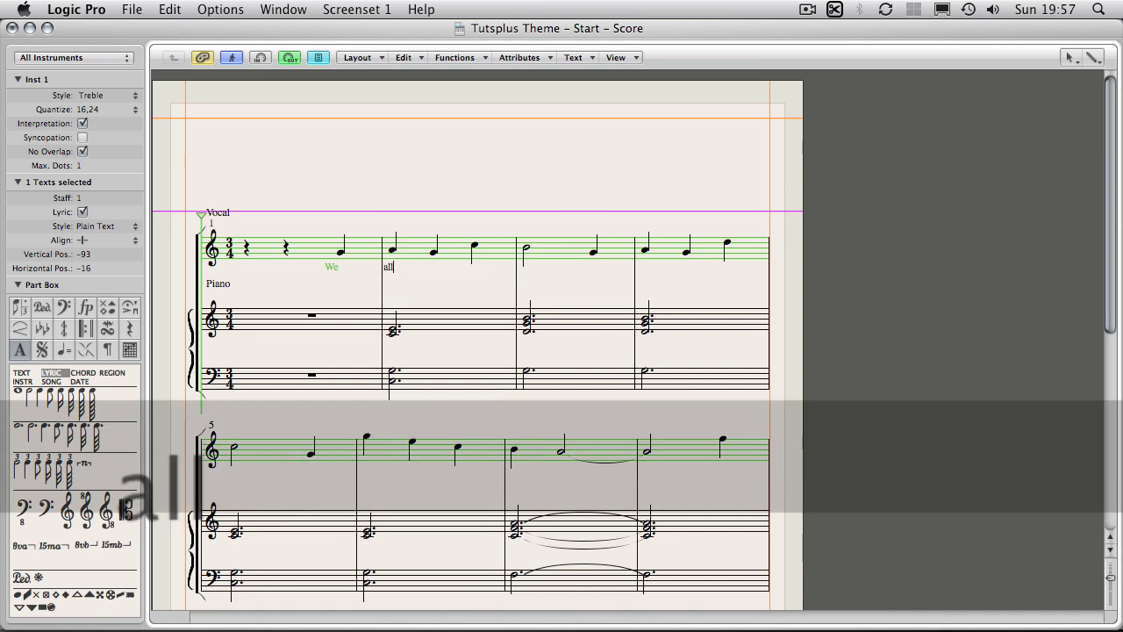
key("Tab")
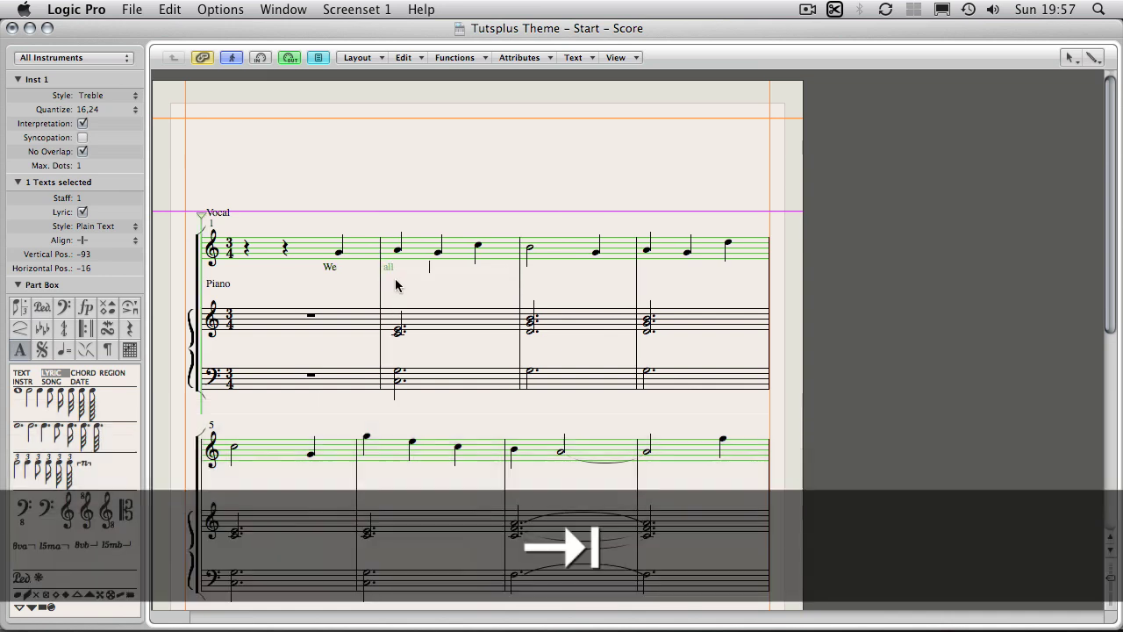
type("love")
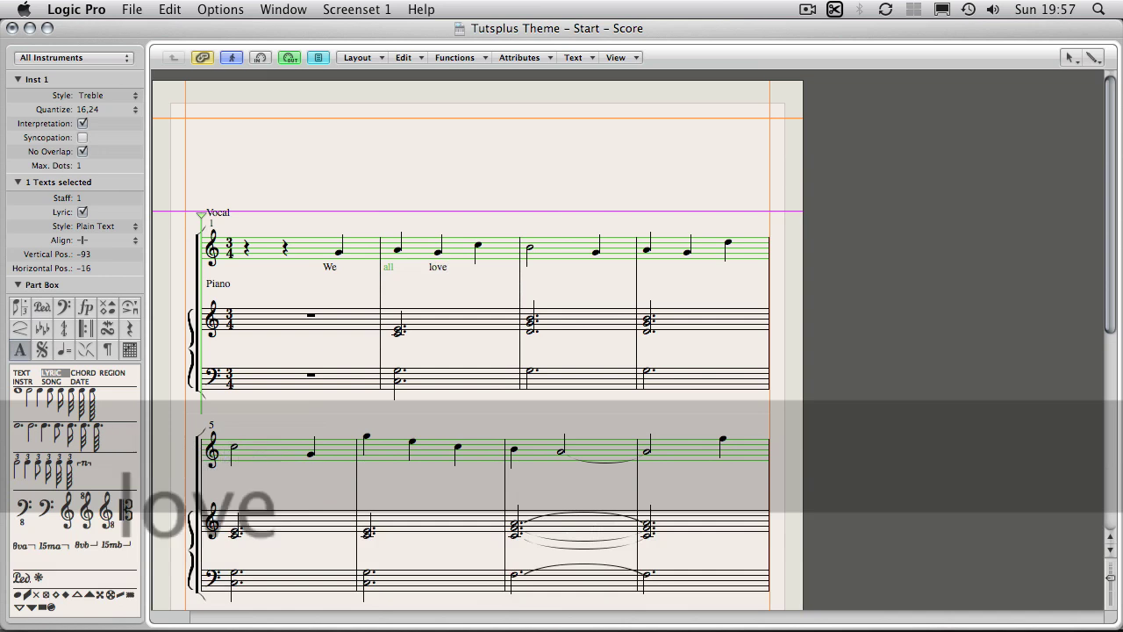
key("Tab")
type("tuts")
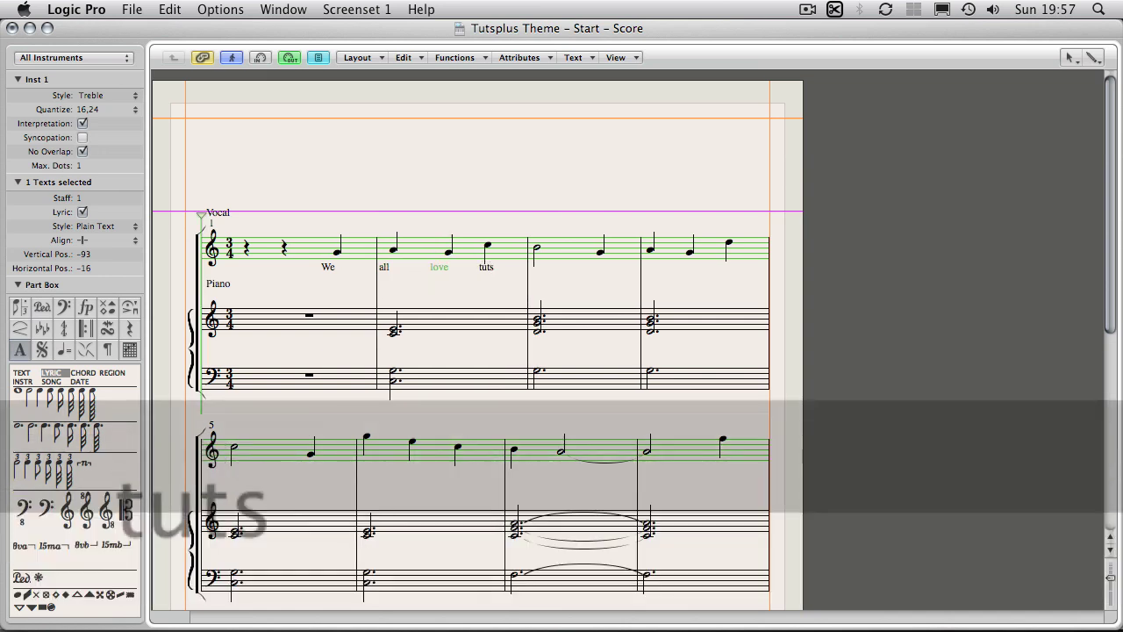
key("Tab")
type("plus")
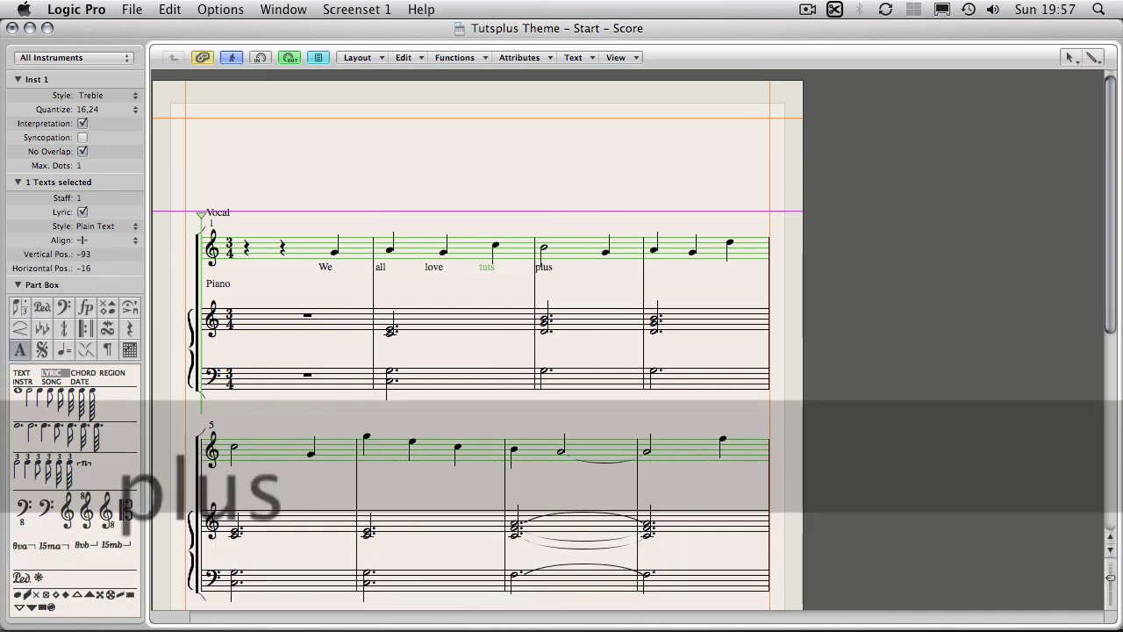
type(".")
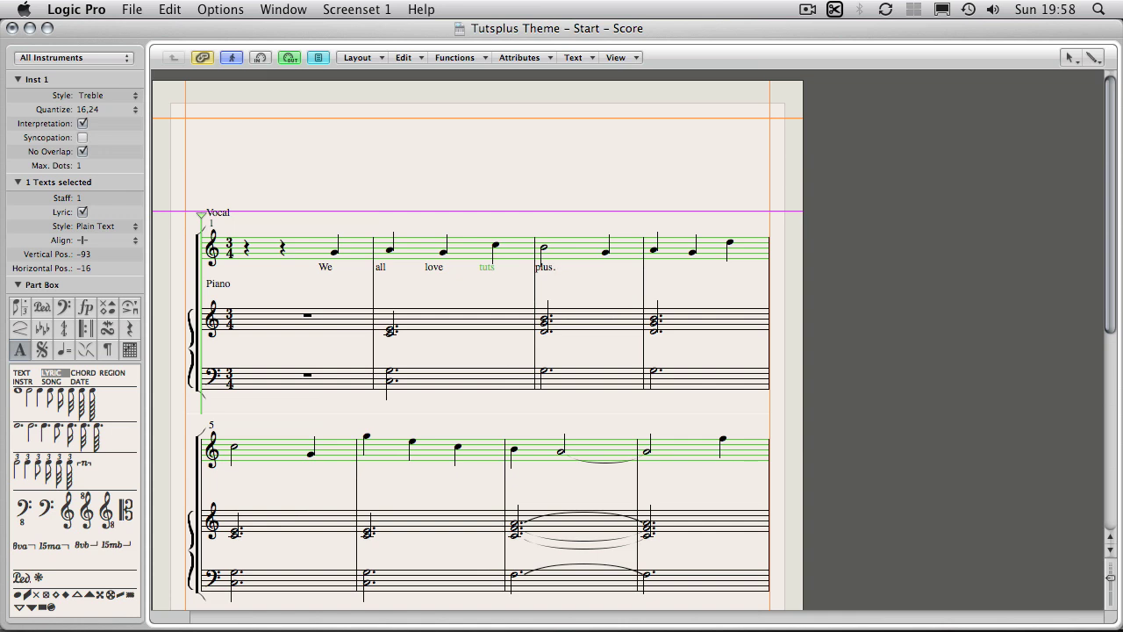
Step: Commit the last lyric, clear the selection and scroll down to review the completed lyrics
key("Tab")
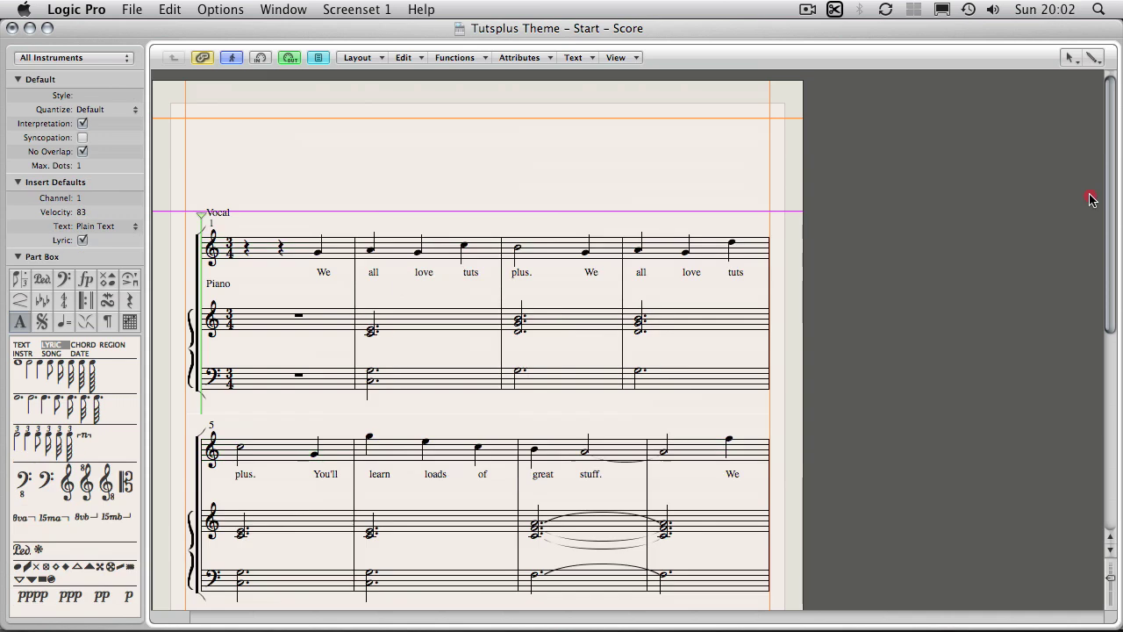
left_click(1091, 194)
left_click(589, 145)
left_click_drag(1111, 290, 1073, 237)
Step: Open the Vocal part alone at the Inst 1 display level and choose the SONG text item
left_click(403, 247)
double_click(406, 250)
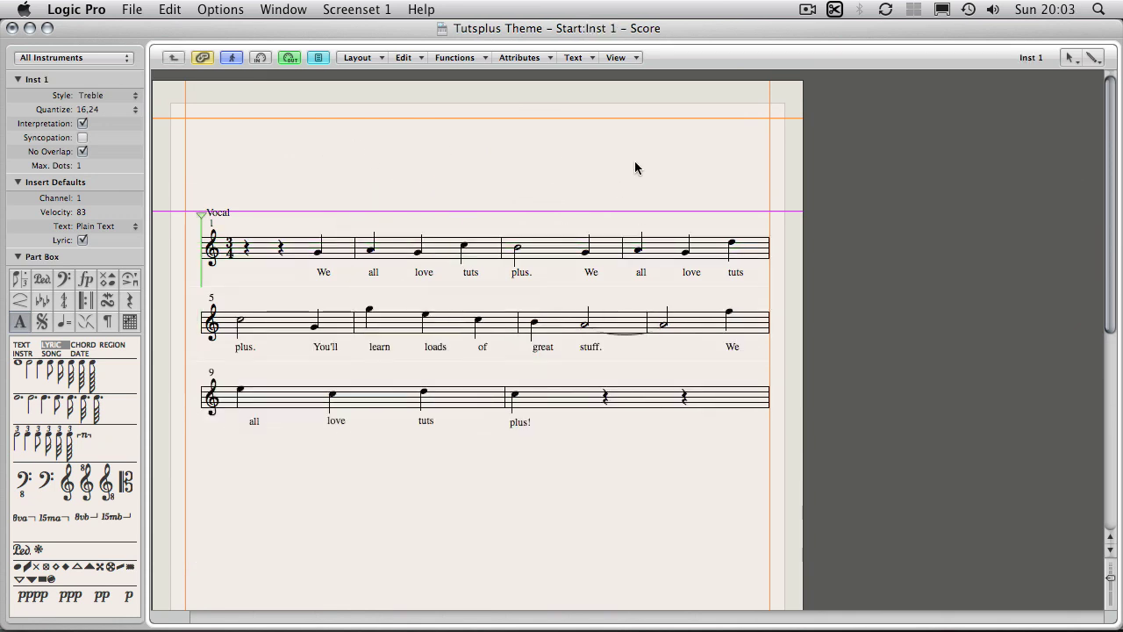
left_click(174, 57)
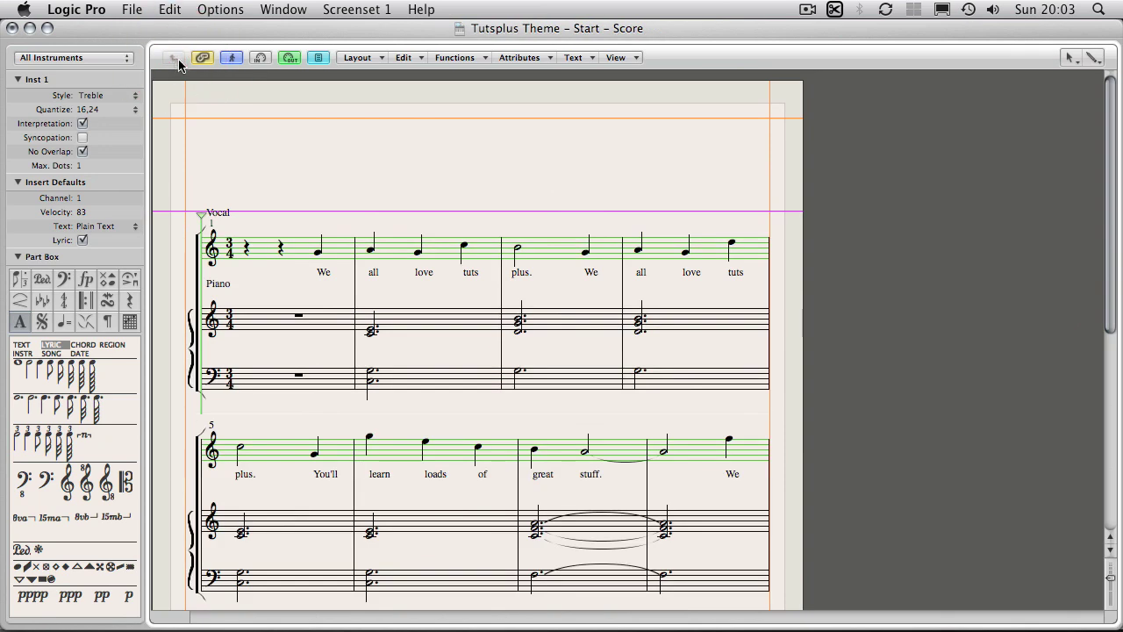
double_click(395, 244)
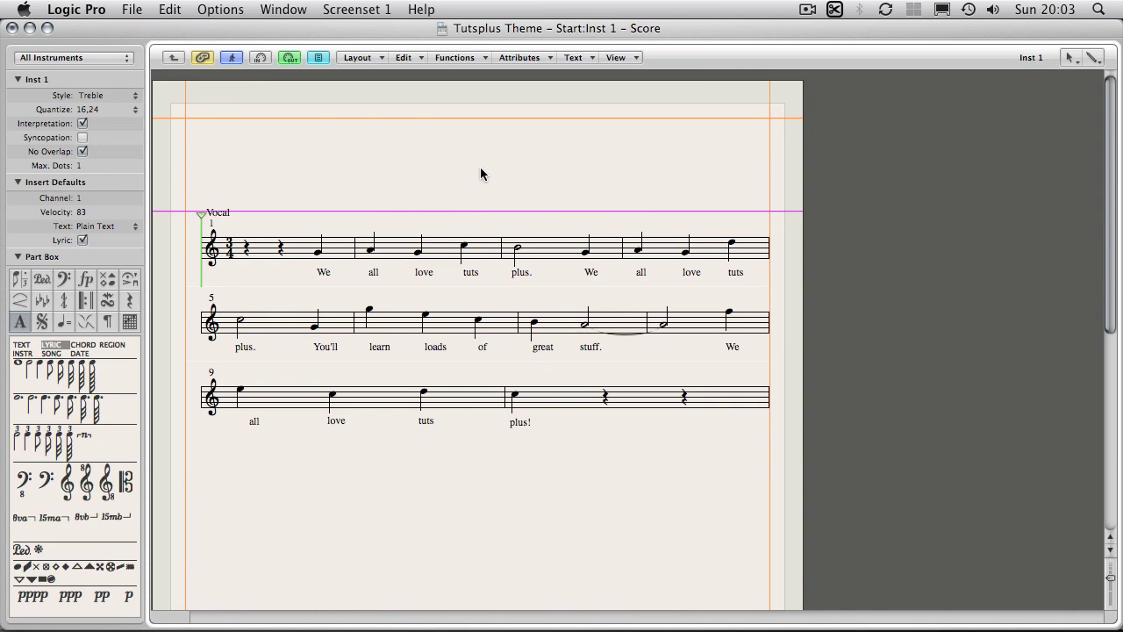
left_click(455, 143)
left_click(50, 356)
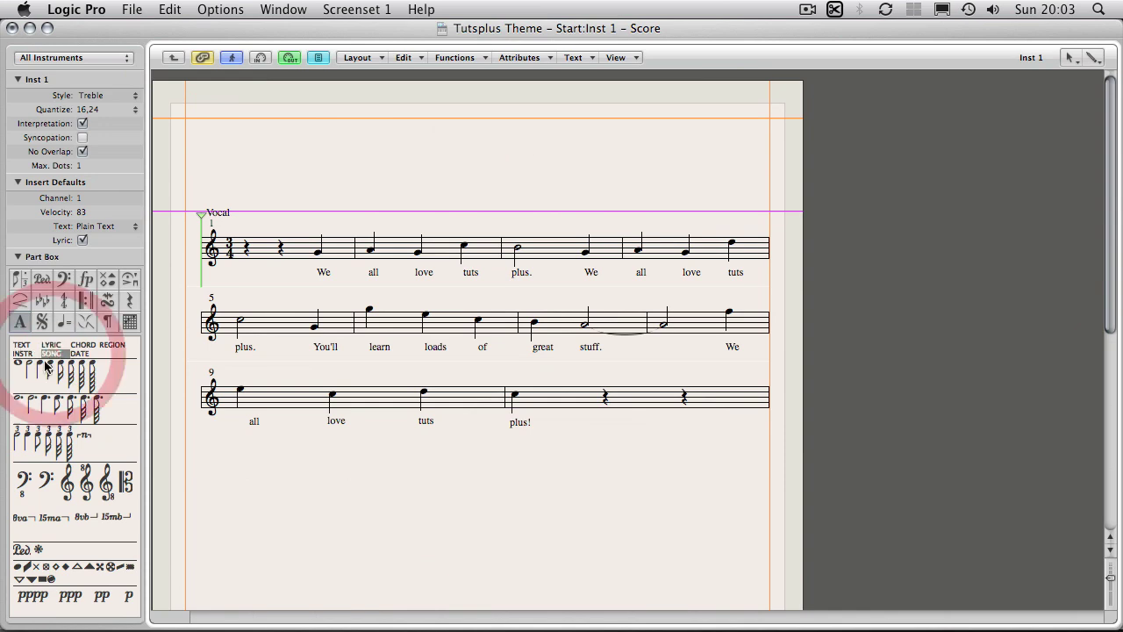
Step: Place the 'Tutsplus Theme - Start' song title at the top of the page
mouse_move(50, 355)
left_mouse_down()
mouse_move(100, 354)
mouse_move(444, 220)
mouse_move(477, 170)
left_mouse_up()
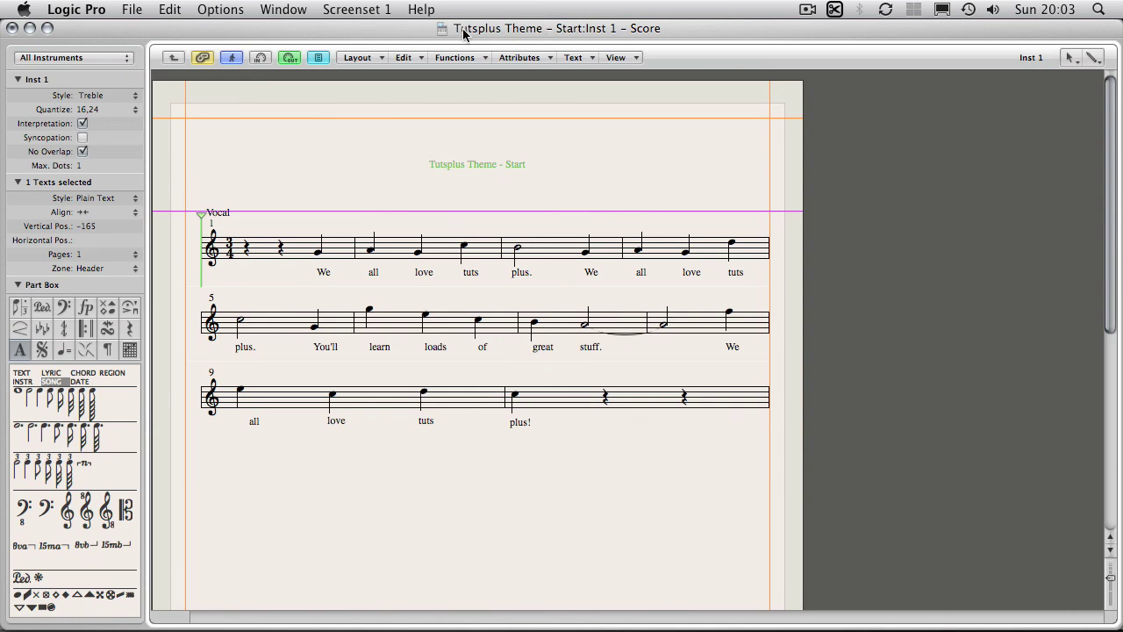
left_click_drag(475, 172, 473, 146)
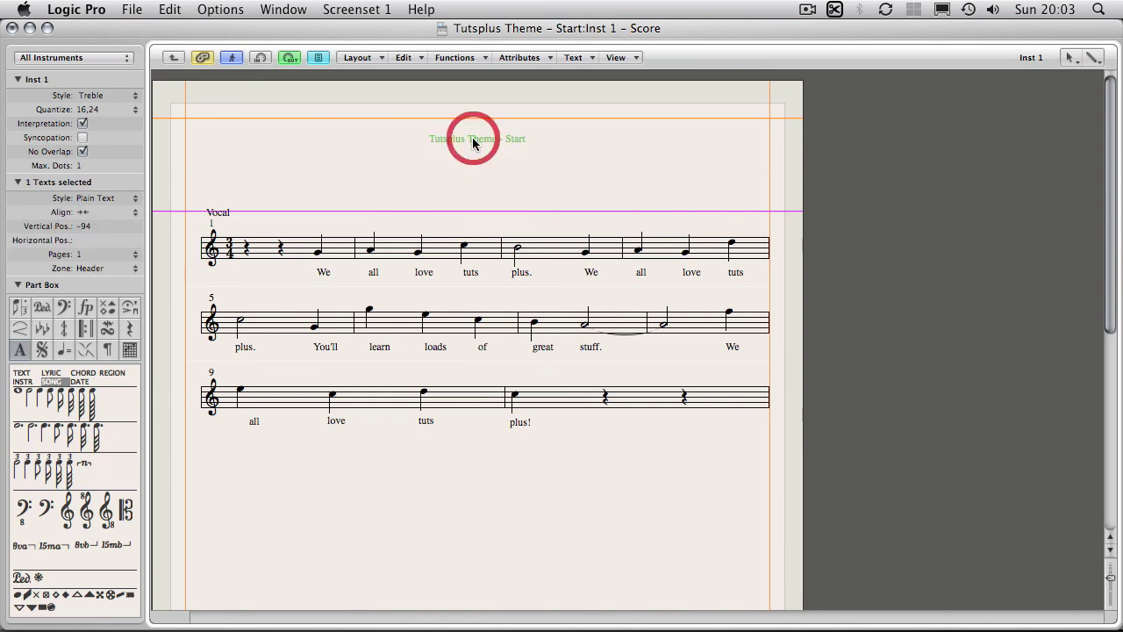
left_click(473, 145)
left_click(489, 138)
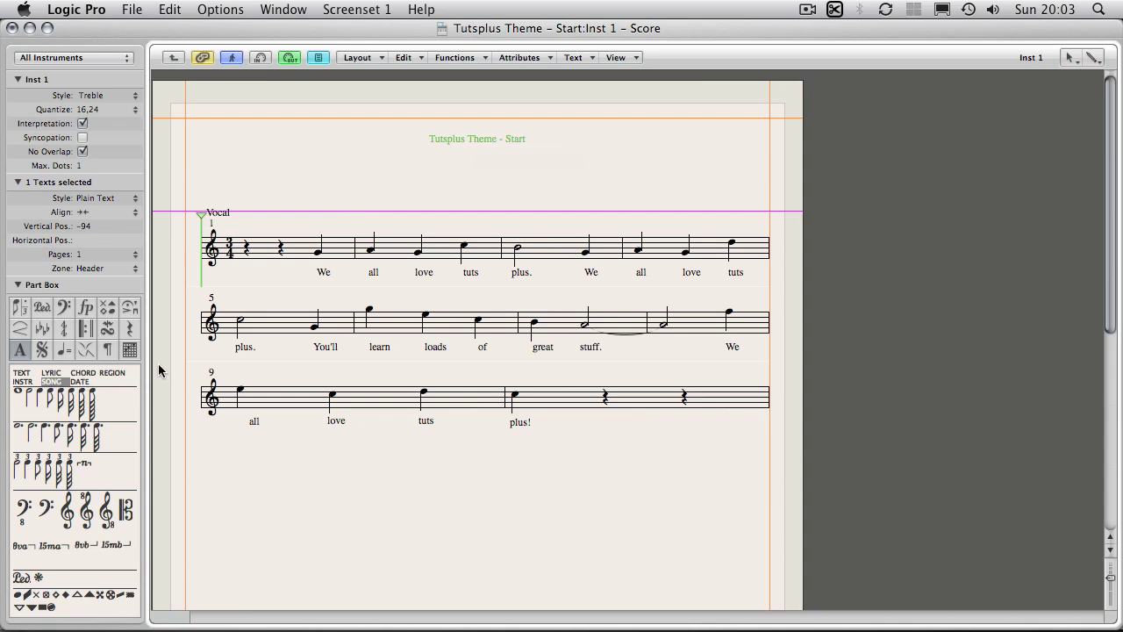
Step: Add the 25 Oct 2009 date item below the title and select it
left_click(82, 382)
left_click_drag(79, 382, 492, 193)
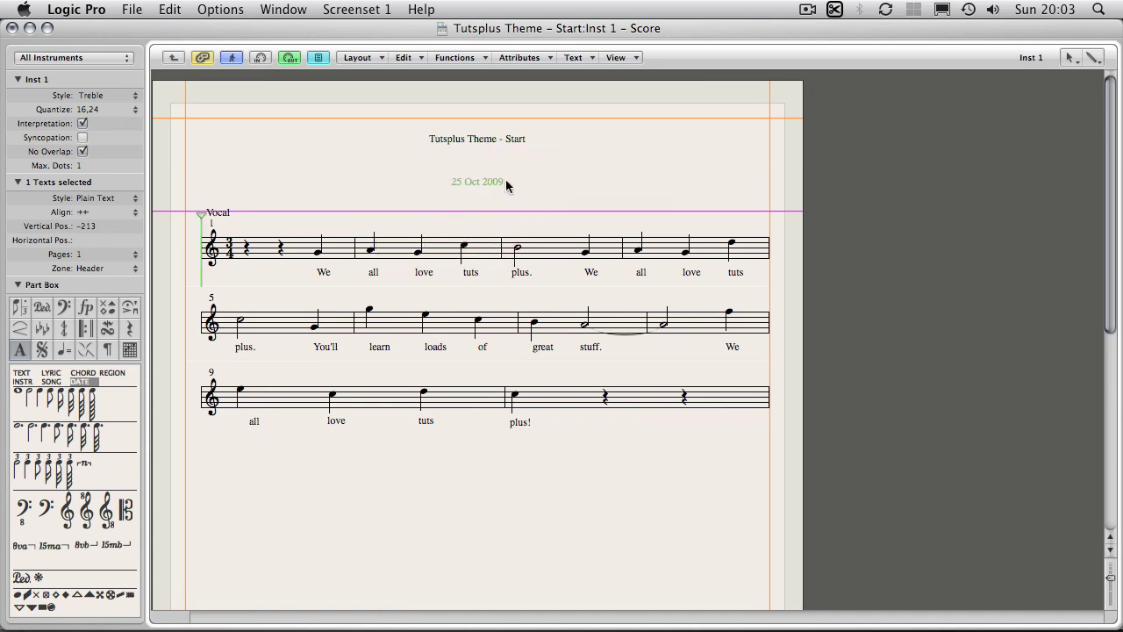
left_click(536, 176)
left_click(1041, 12)
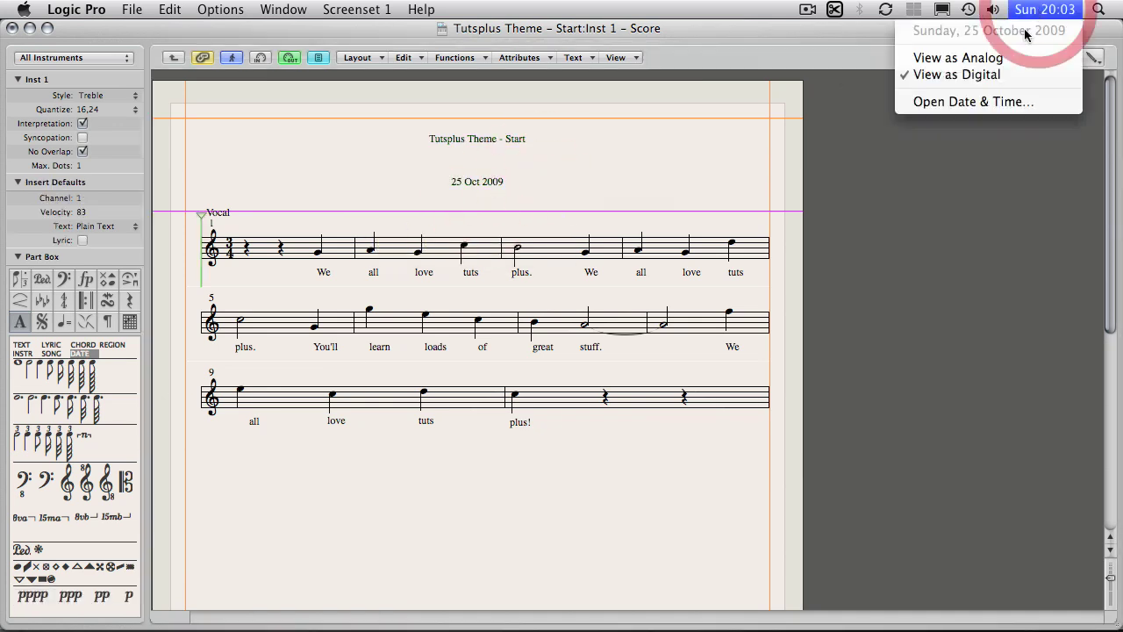
left_click(567, 159)
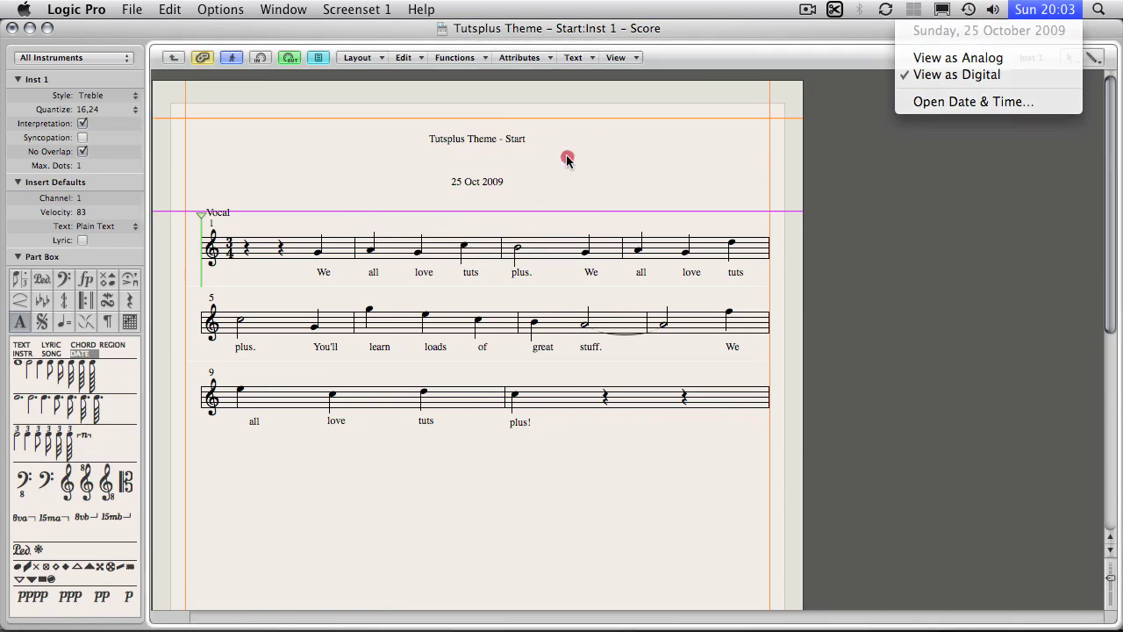
left_click(485, 182)
Step: Delete the date from the page and choose the plain TEXT item
key("Delete")
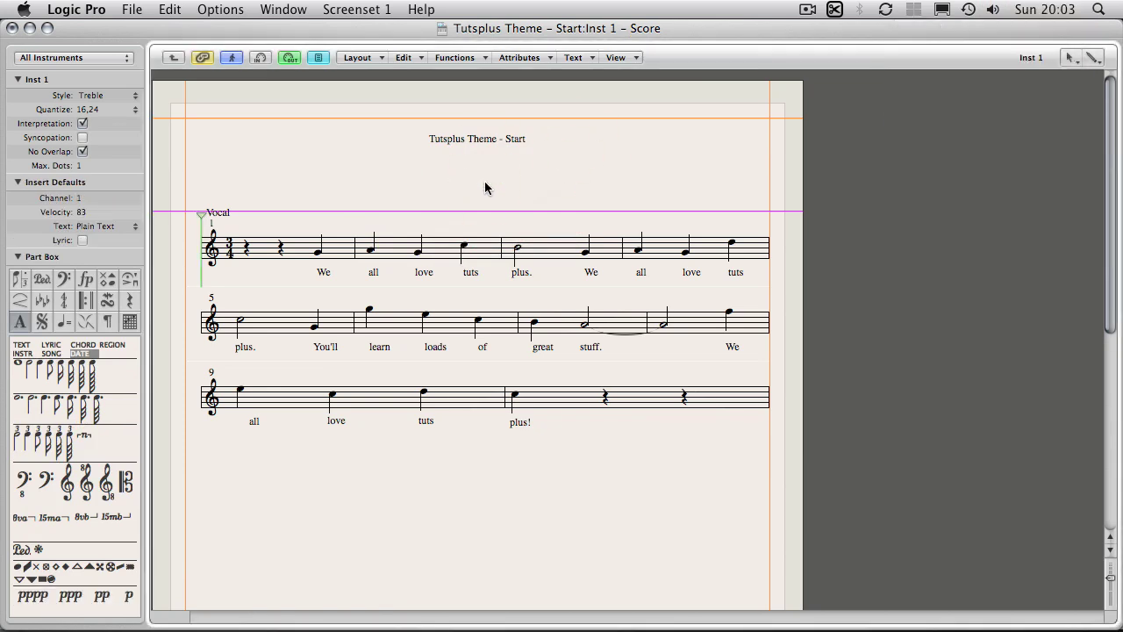
left_click(24, 348)
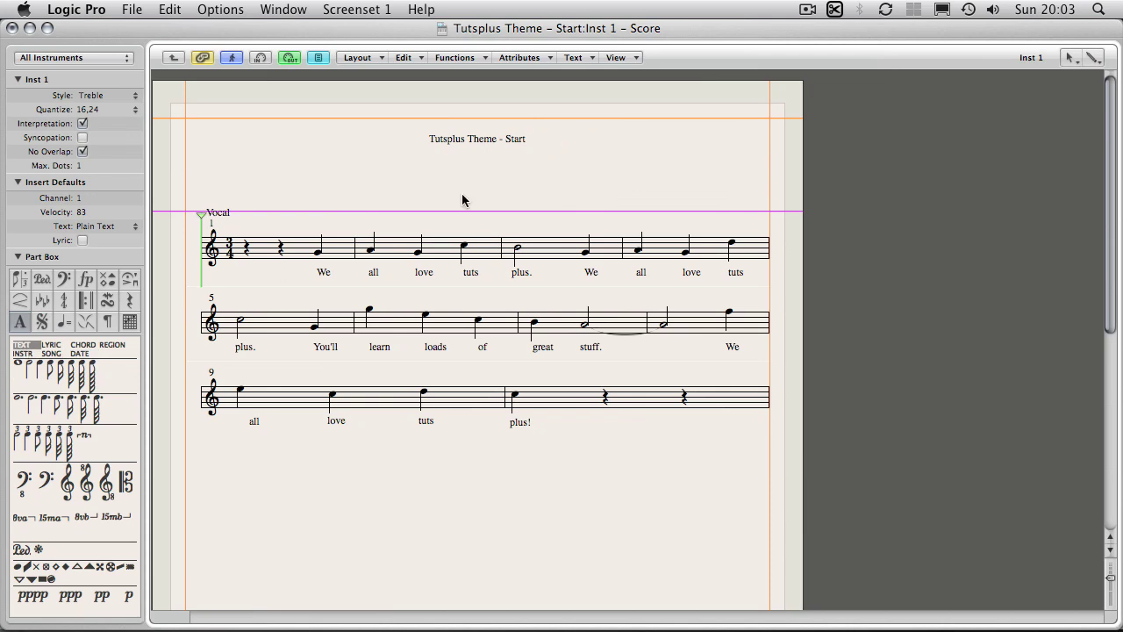
left_click(479, 141)
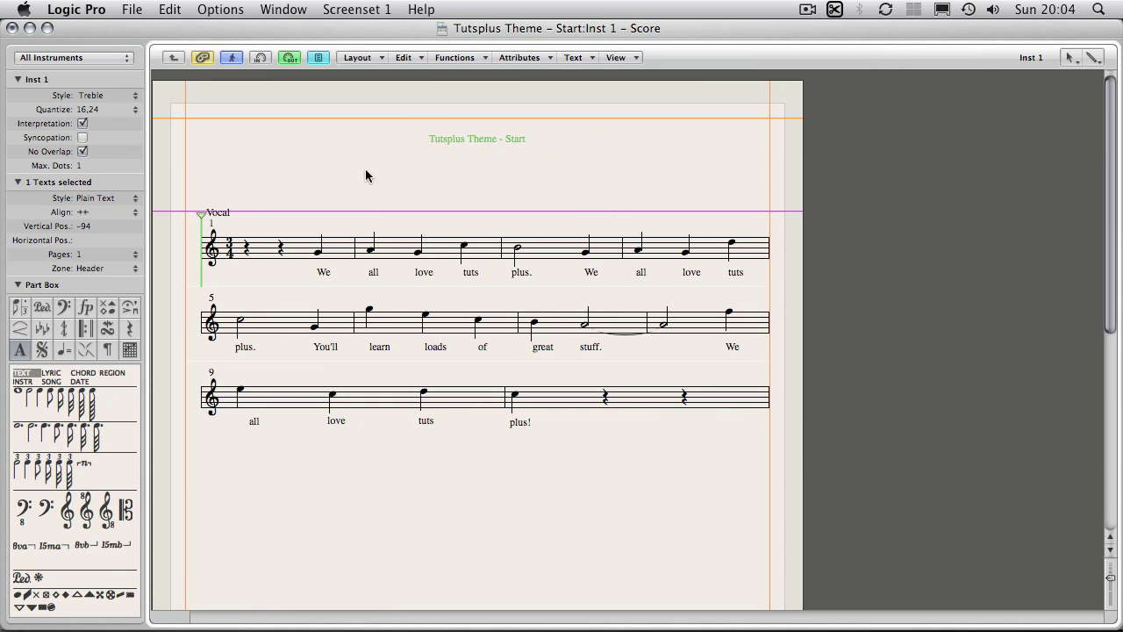
Step: Add the text 'Music by traditional' at the page's upper right
left_click_drag(22, 378, 717, 186)
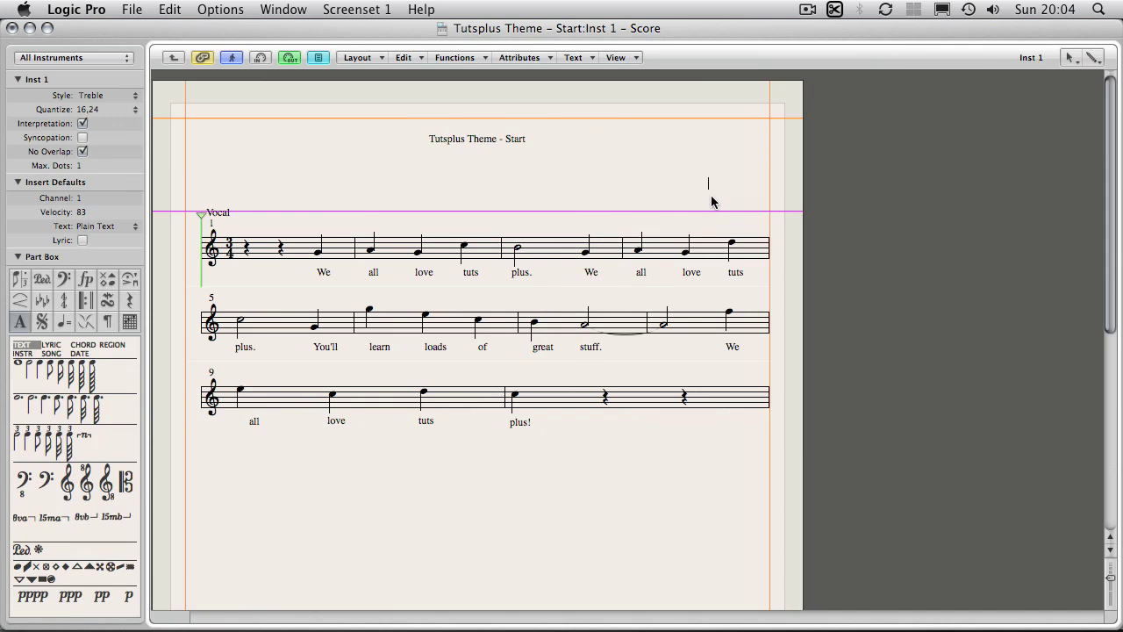
type("Musi")
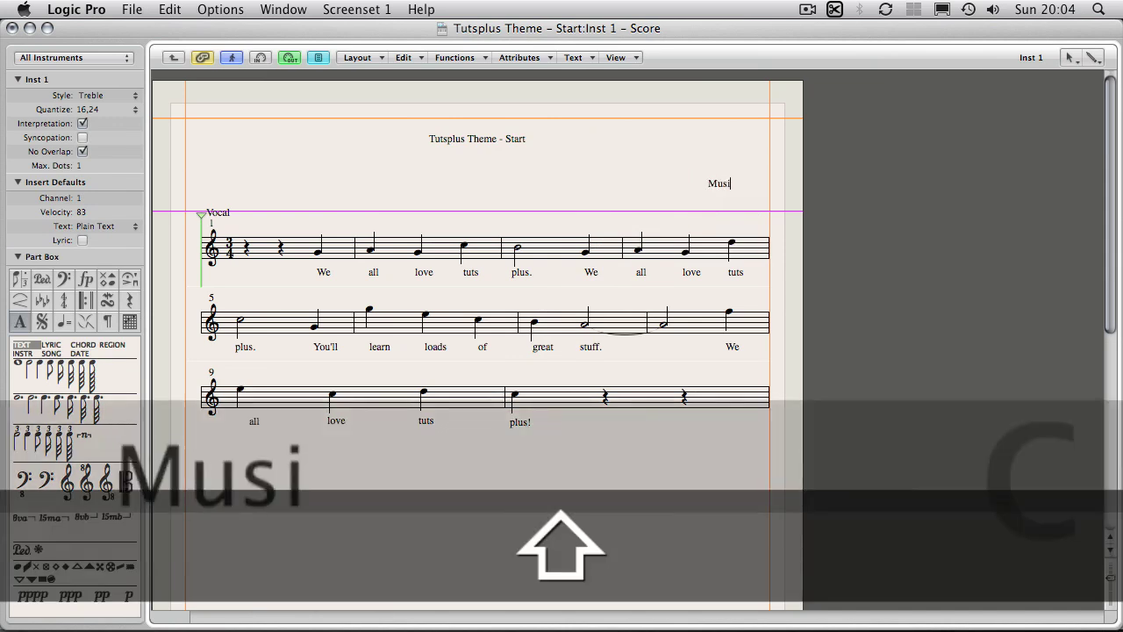
type("c")
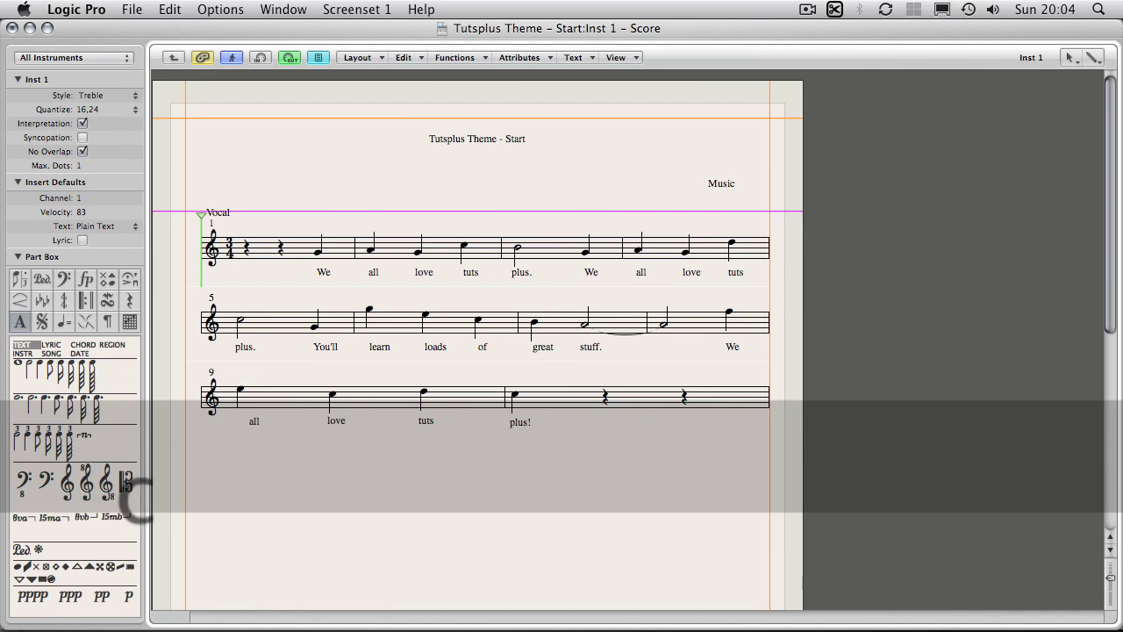
type(" by tradi")
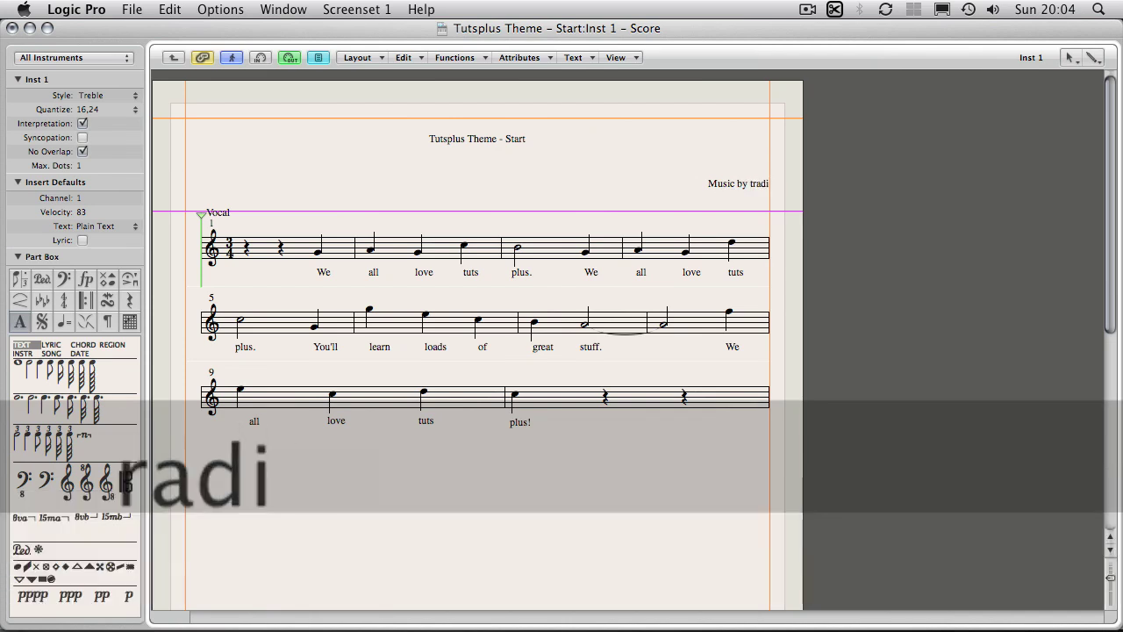
type("tional")
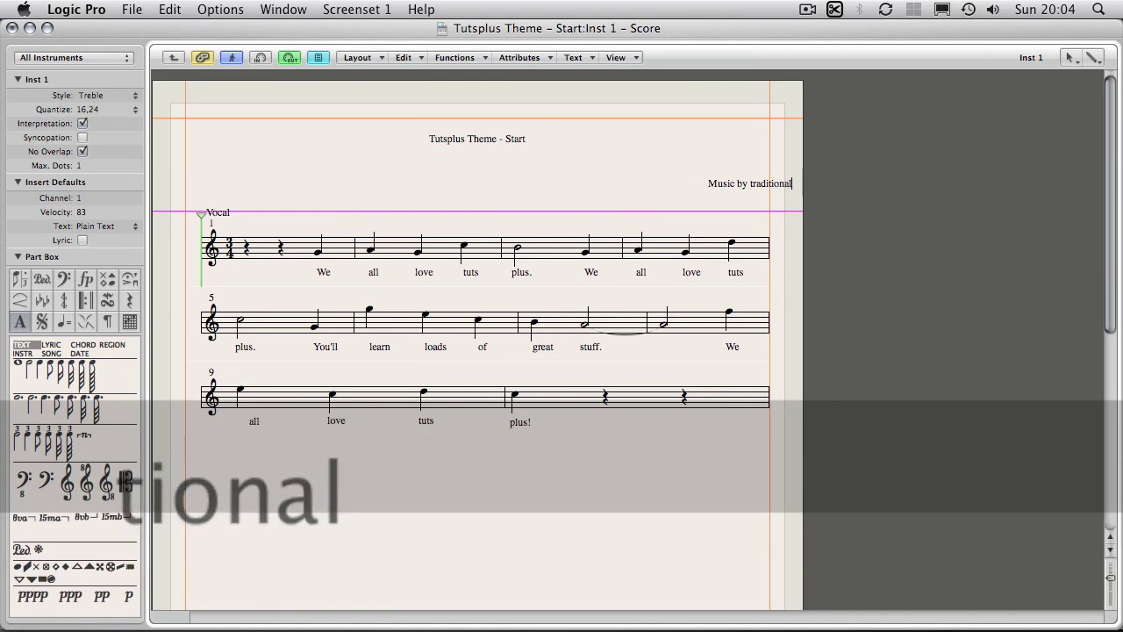
left_click(663, 198)
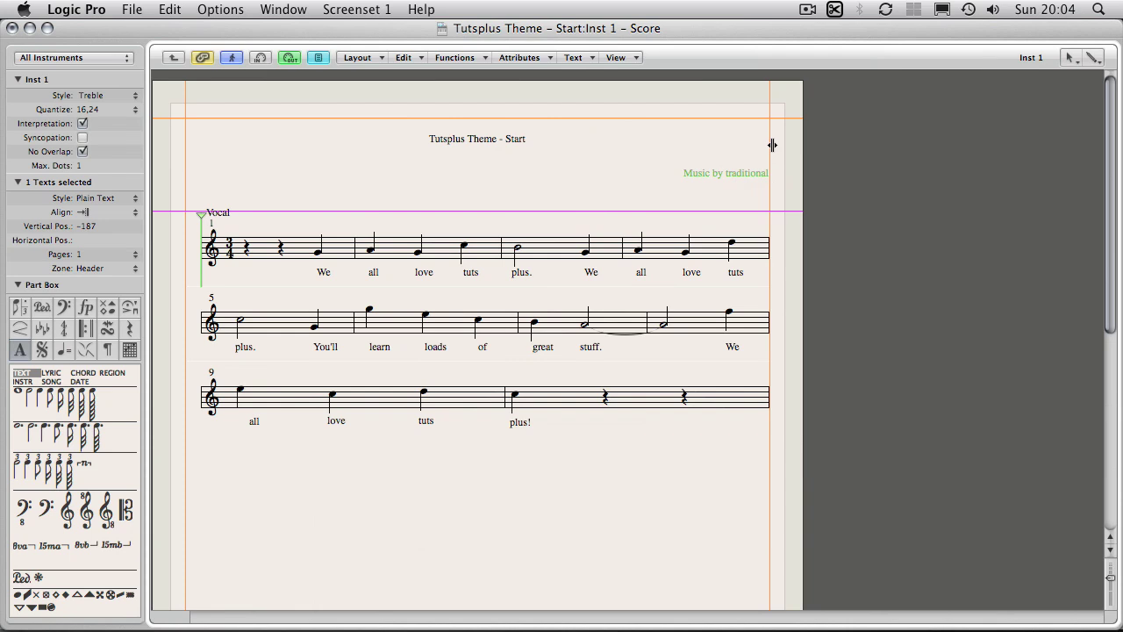
Step: Set the credit's alignment and nudge it lower, just above the first staff's right margin
left_click(738, 174)
left_click_drag(81, 216, 477, 174)
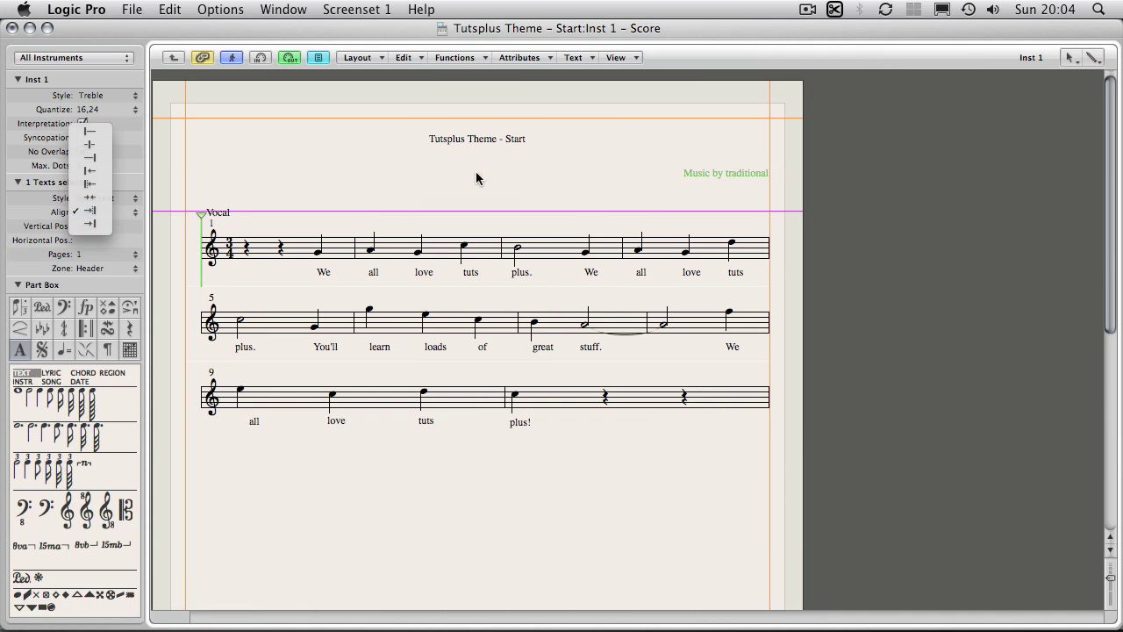
left_click(651, 186)
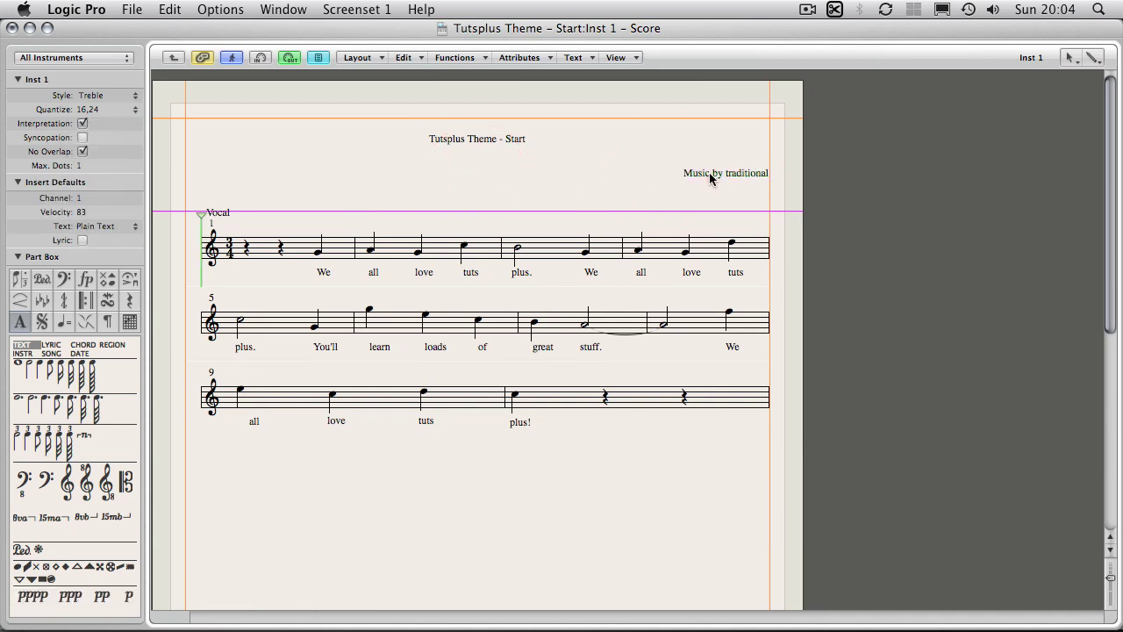
mouse_move(712, 176)
left_mouse_down()
mouse_move(711, 192)
mouse_move(725, 182)
left_mouse_up()
left_click(730, 171)
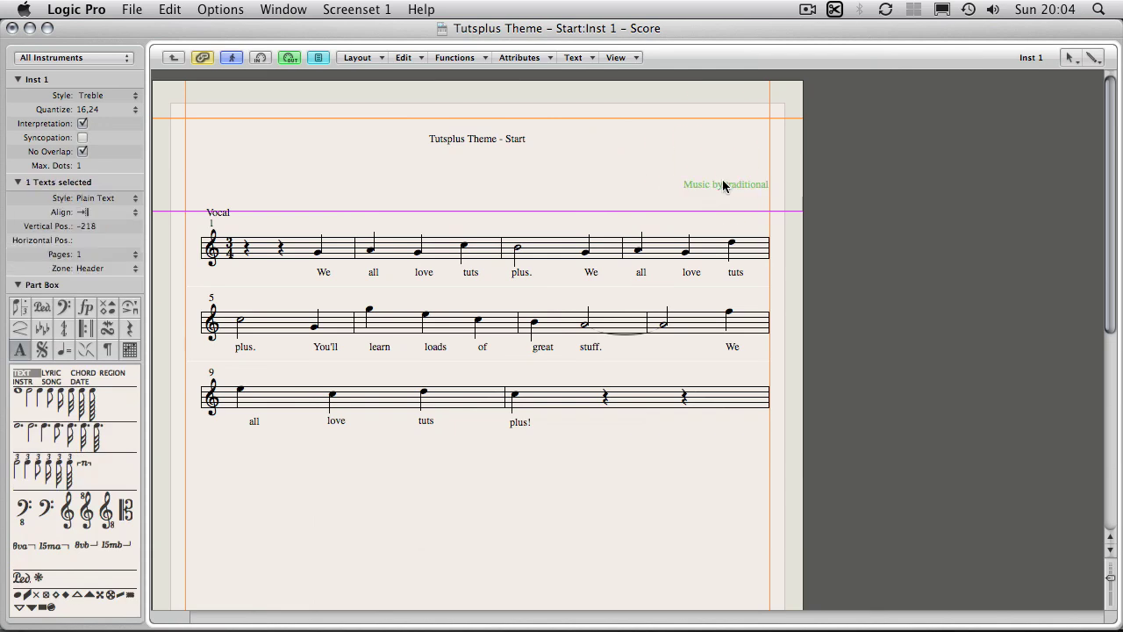
left_click(725, 176)
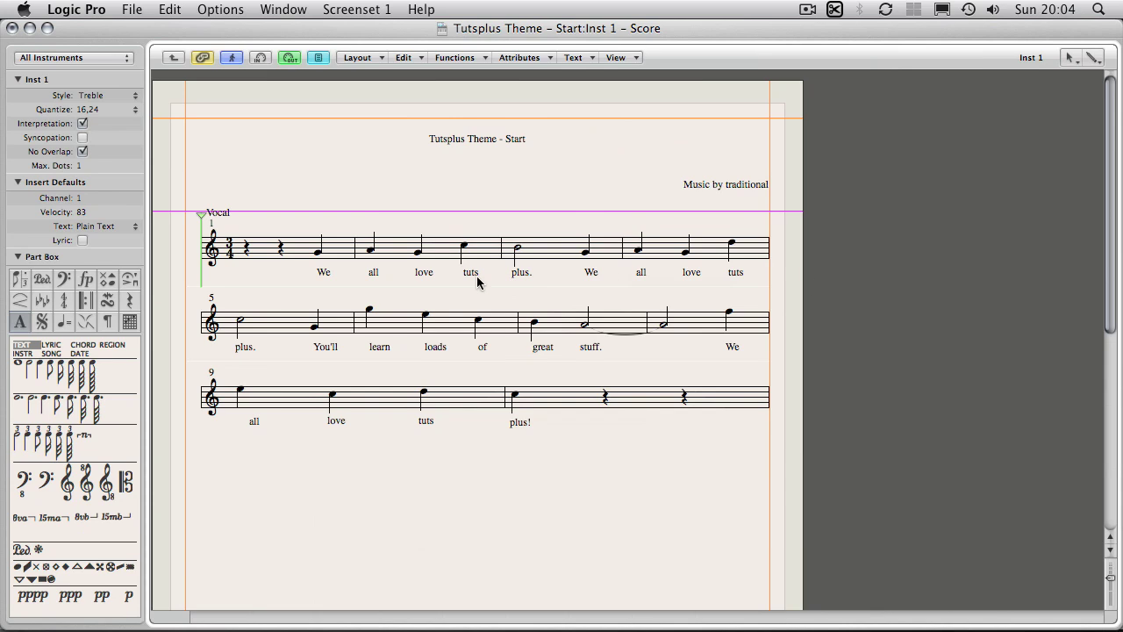
left_click(633, 167)
left_click(489, 147)
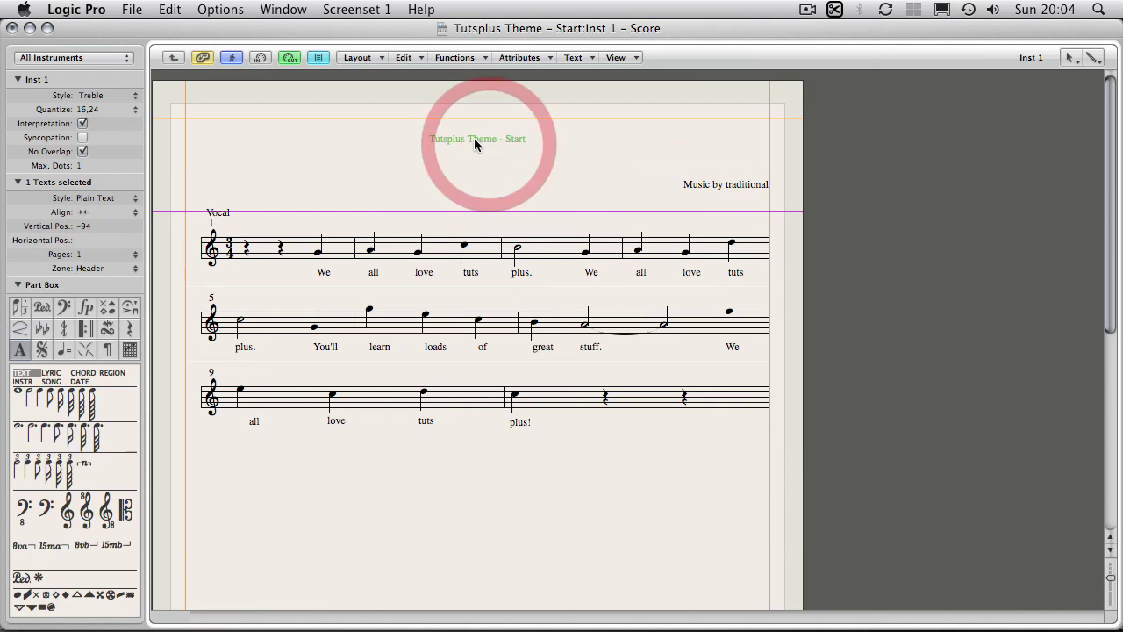
left_click(592, 146)
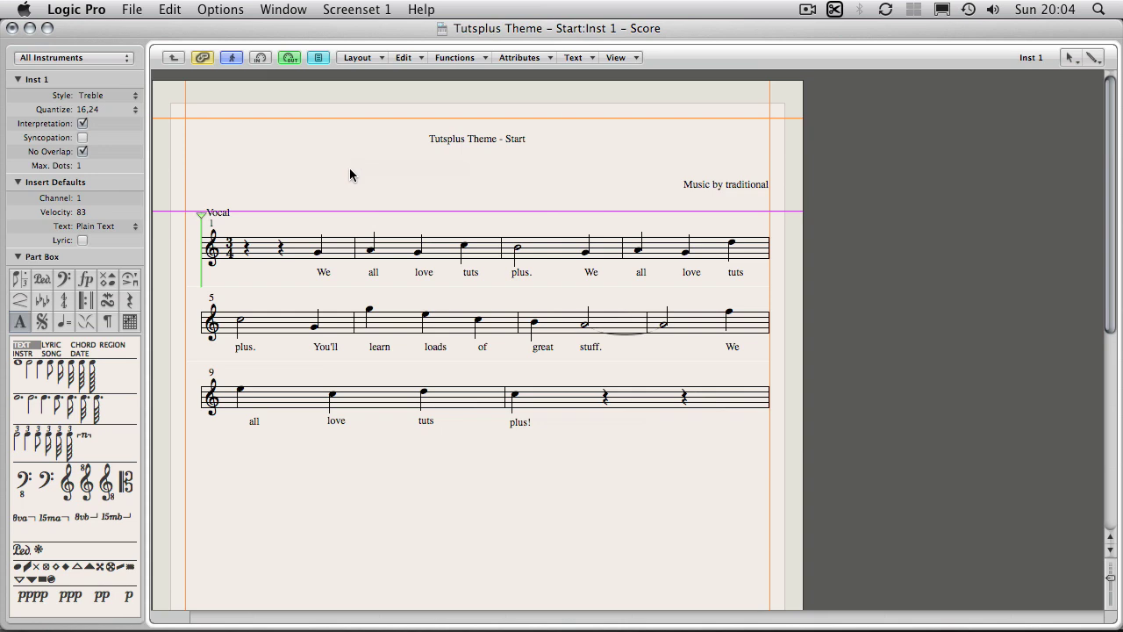
left_click(64, 322)
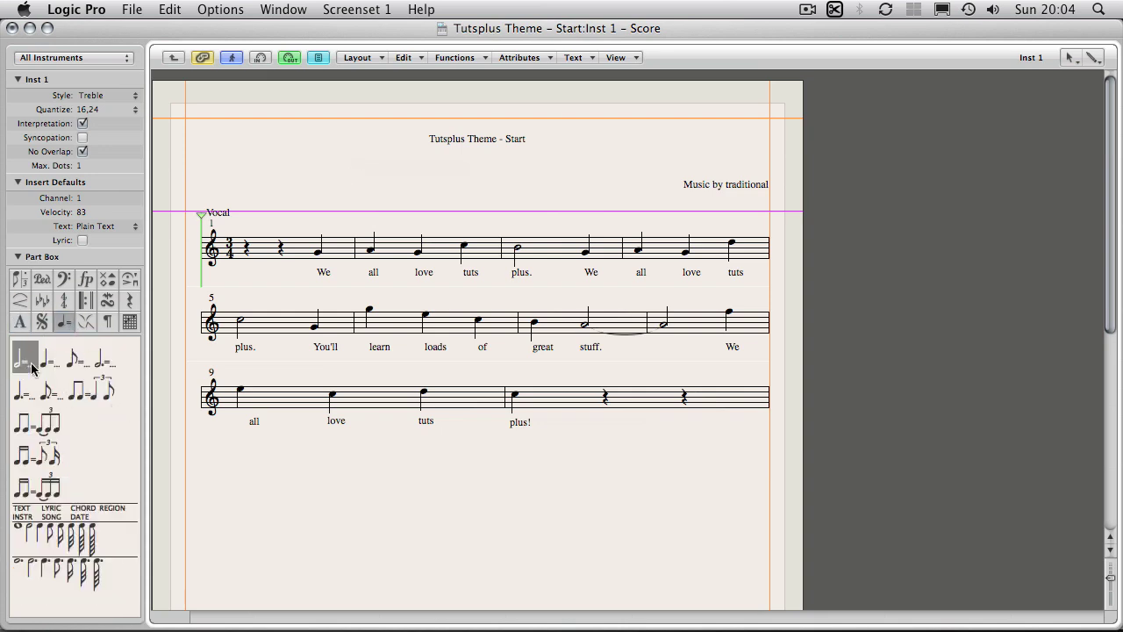
Step: Place the quarter-note tempo marking at the start of the first staff
left_click(51, 358)
left_click(50, 367)
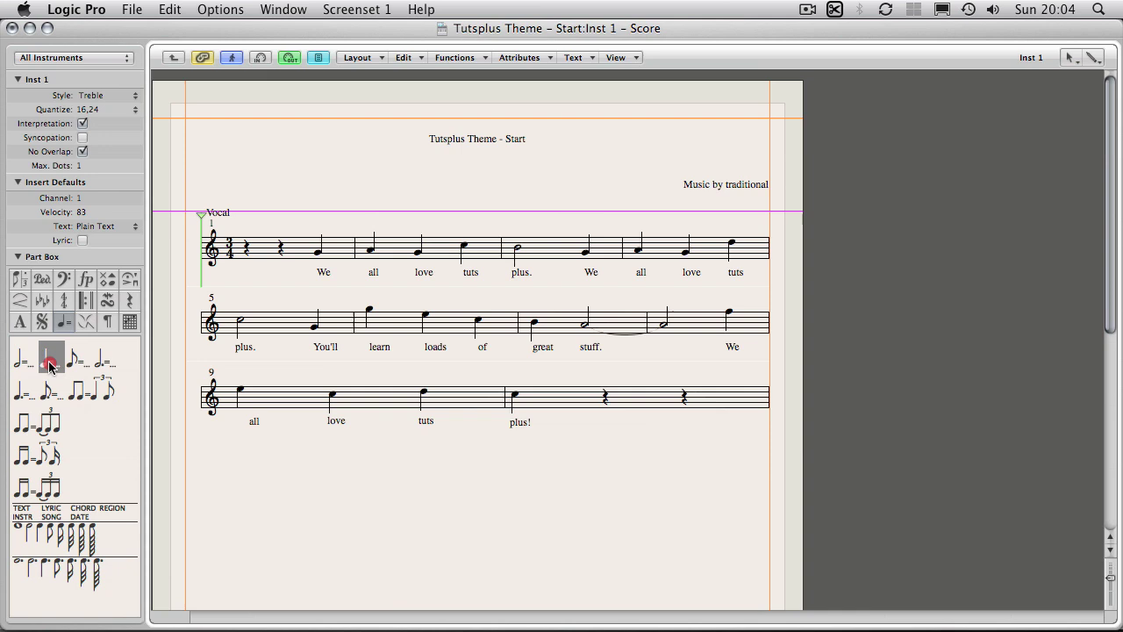
left_click_drag(50, 366, 234, 195)
left_click(282, 190)
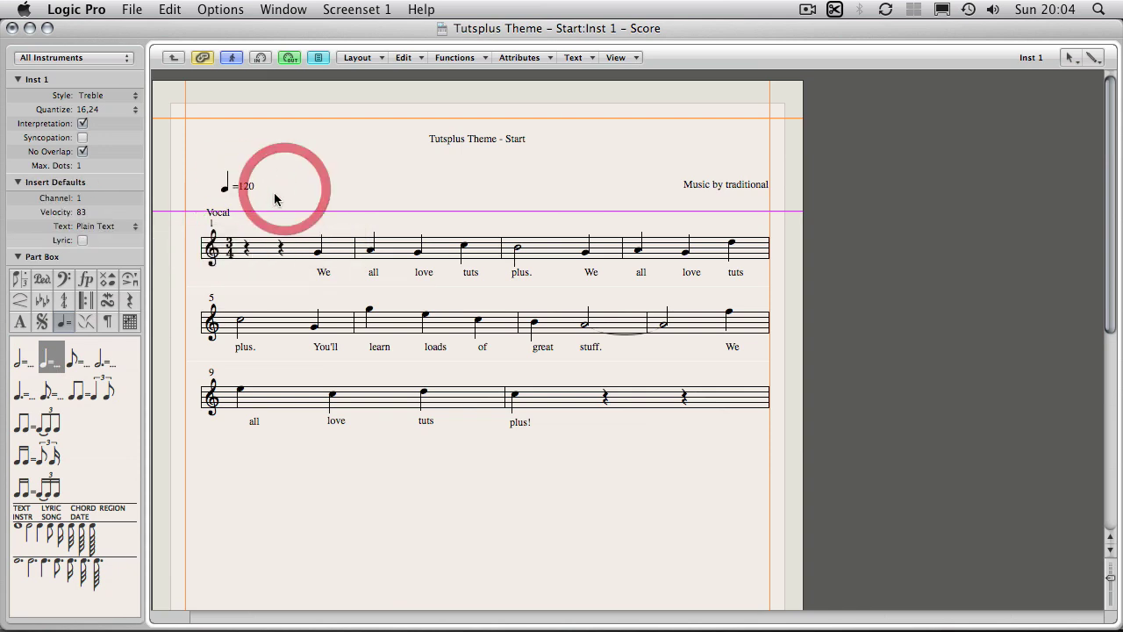
left_click_drag(225, 191, 205, 190)
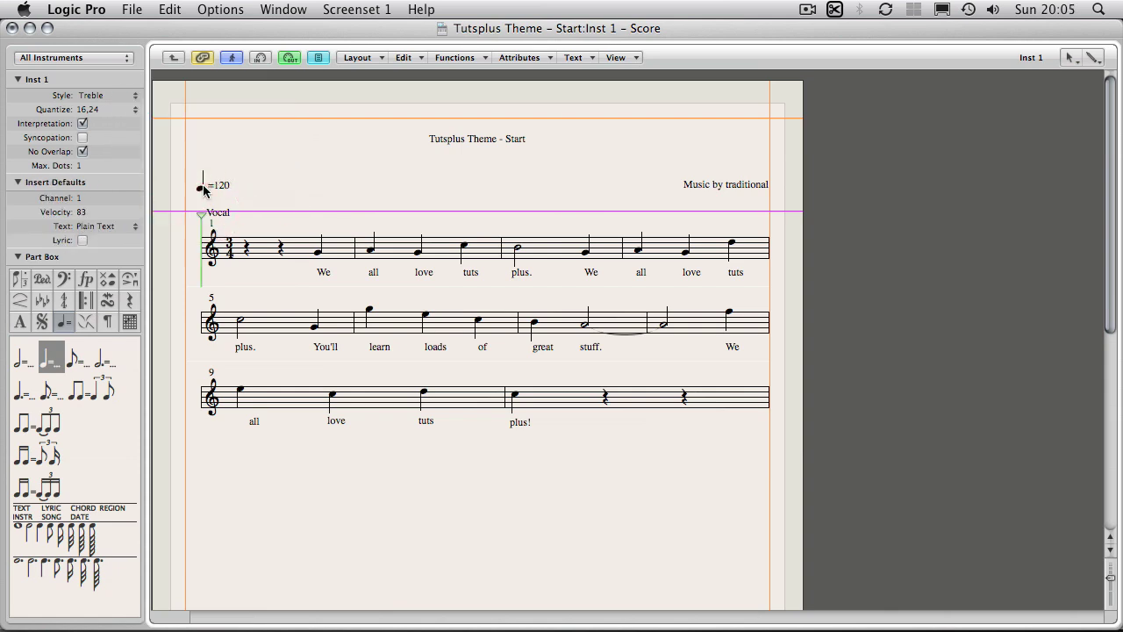
left_click(235, 10)
Step: Open the Transport window from the Window menu and move it below the score
mouse_move(283, 10)
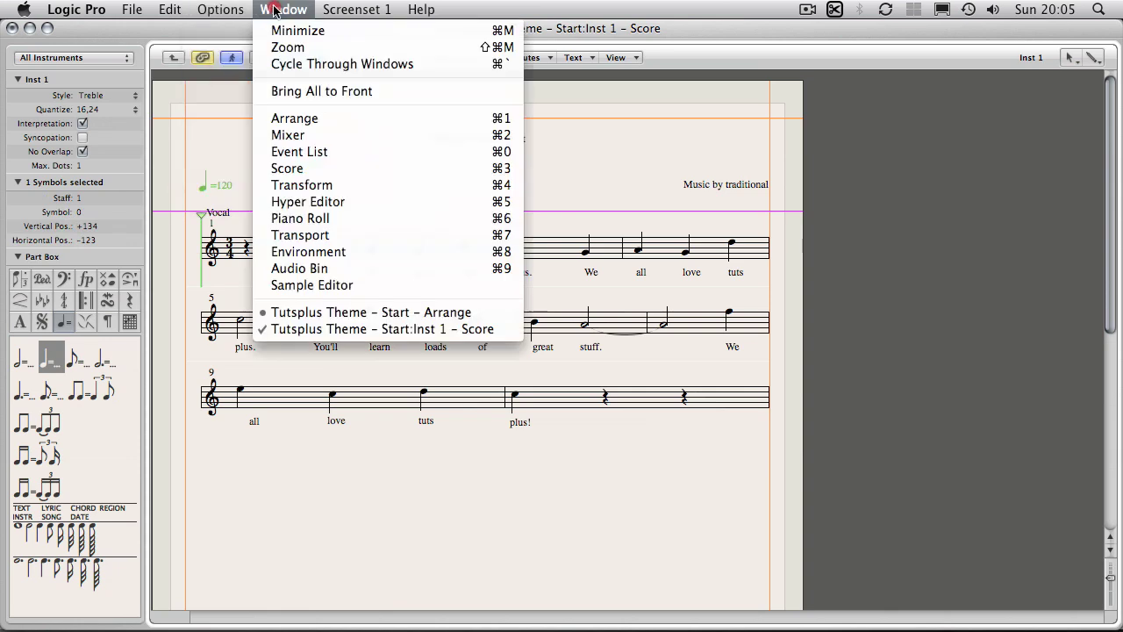
left_click(319, 235)
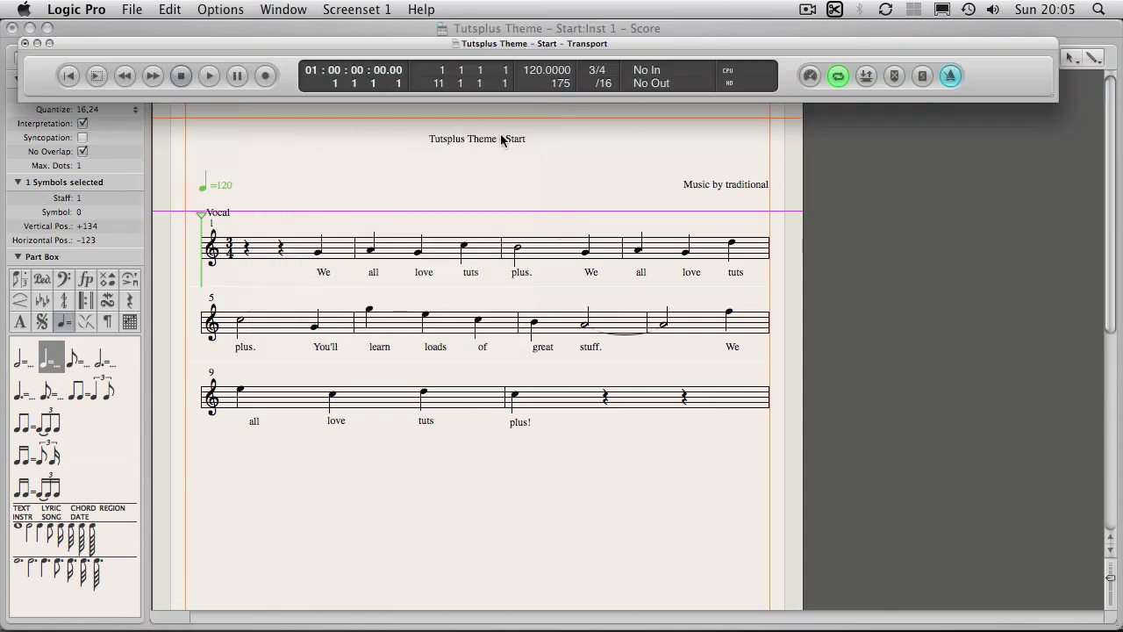
left_click_drag(427, 41, 430, 481)
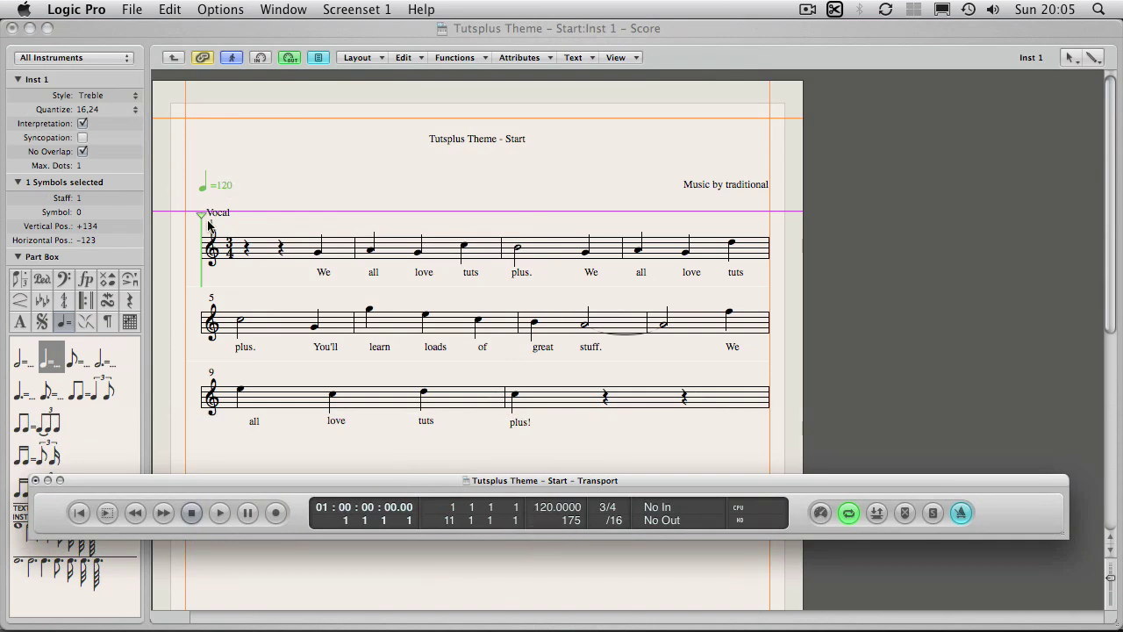
Step: Close the Transport and open the Text Styles window, enlarging it to list all styles
left_click(36, 481)
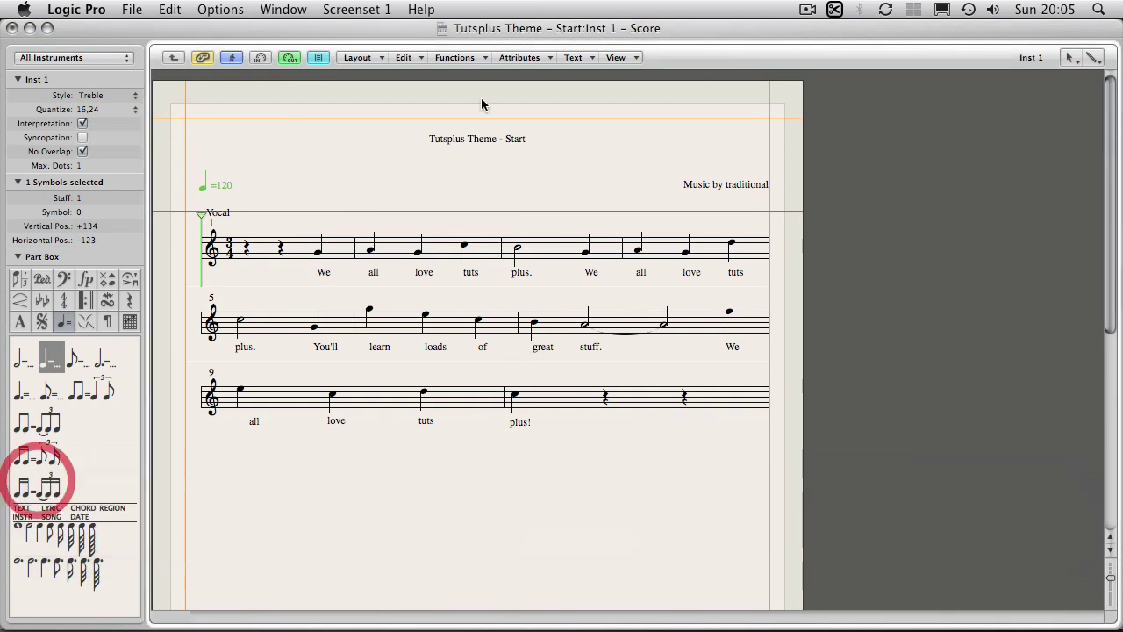
left_click(482, 169)
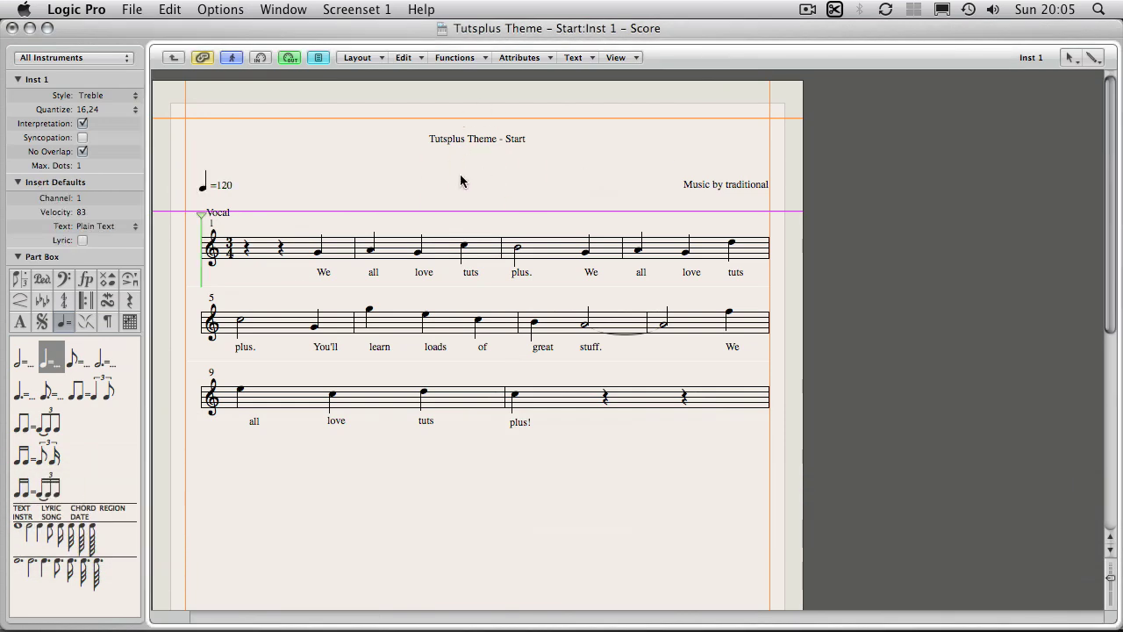
left_click(475, 140)
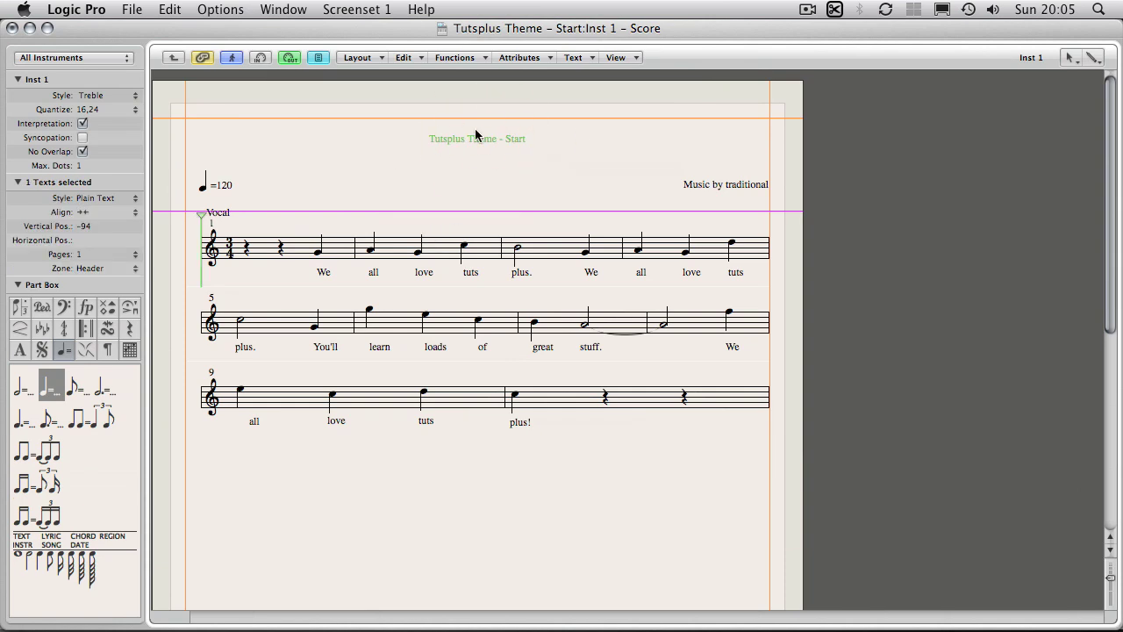
left_click(581, 58)
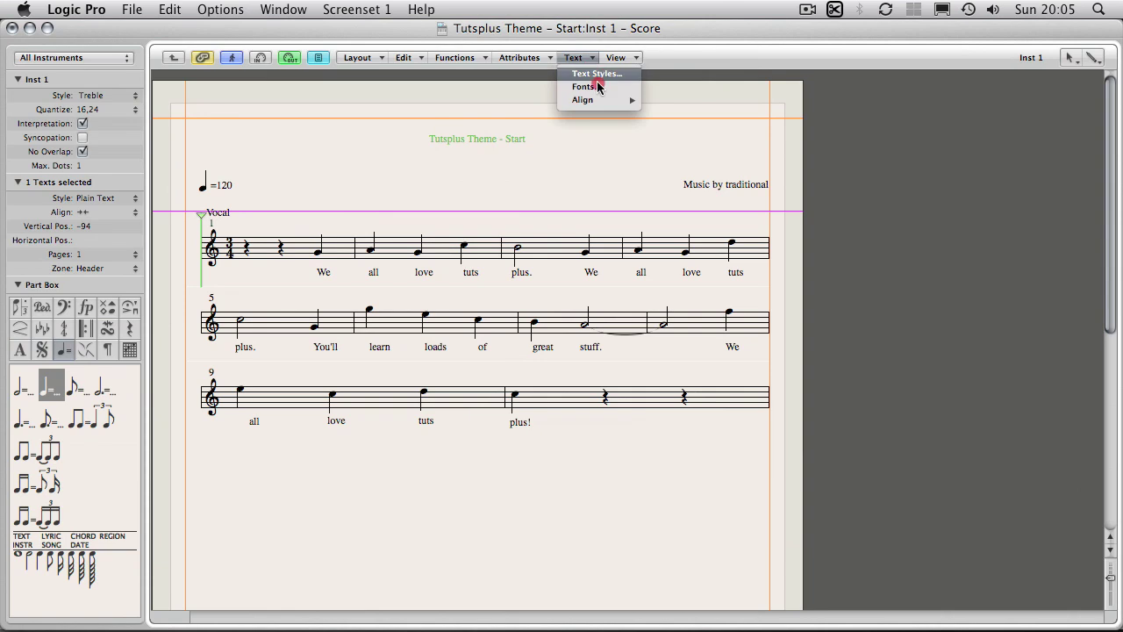
left_click(603, 78)
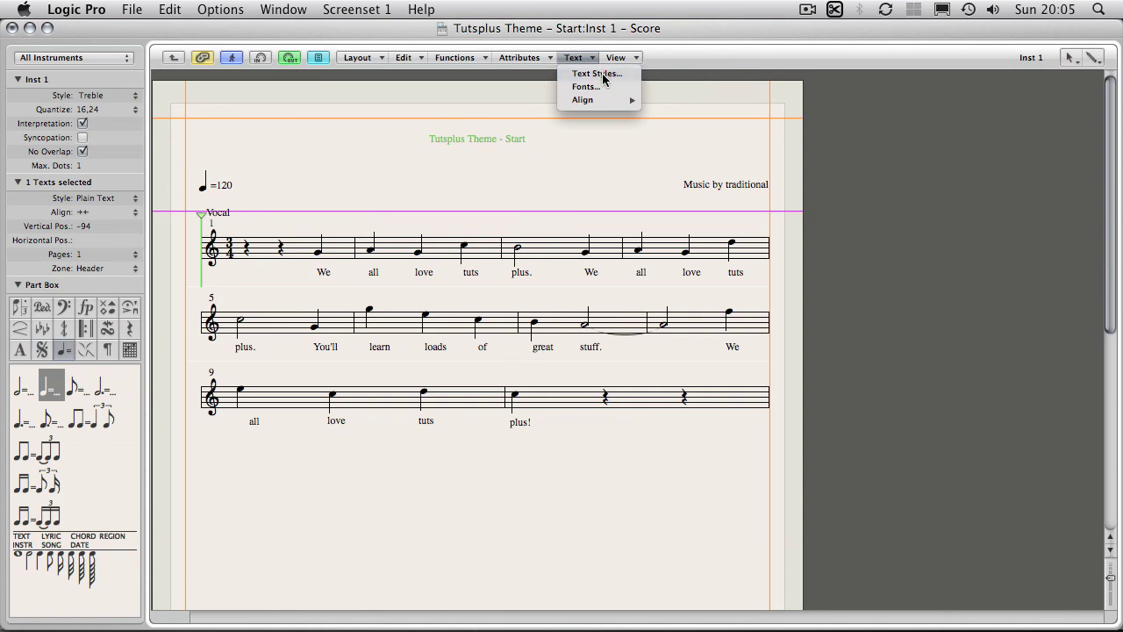
left_click_drag(657, 195, 871, 75)
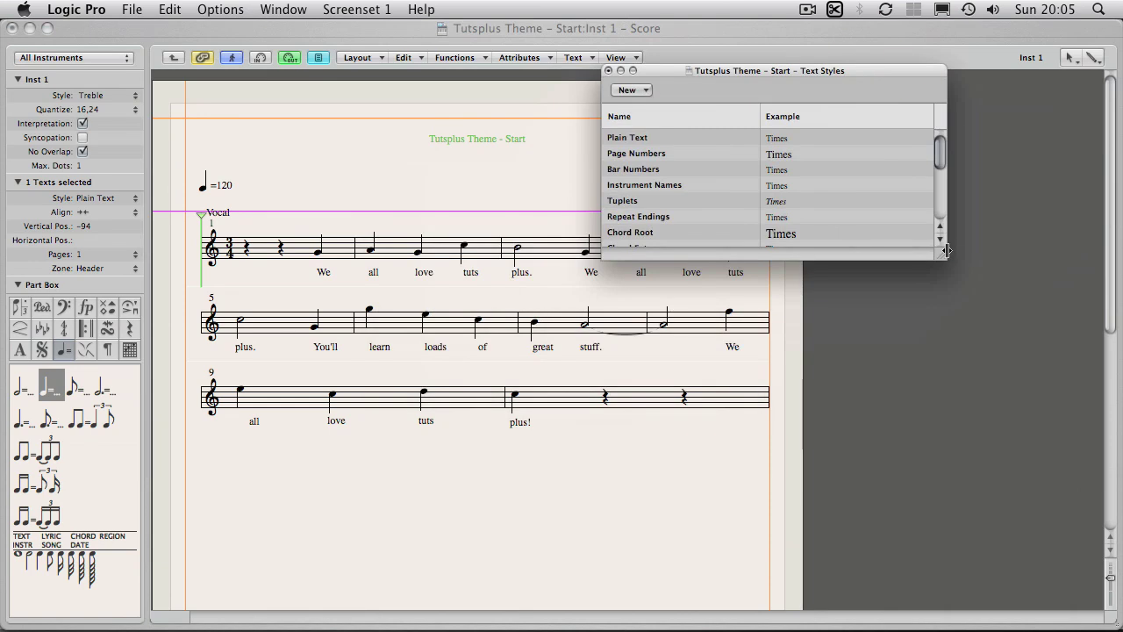
left_click_drag(947, 250, 967, 467)
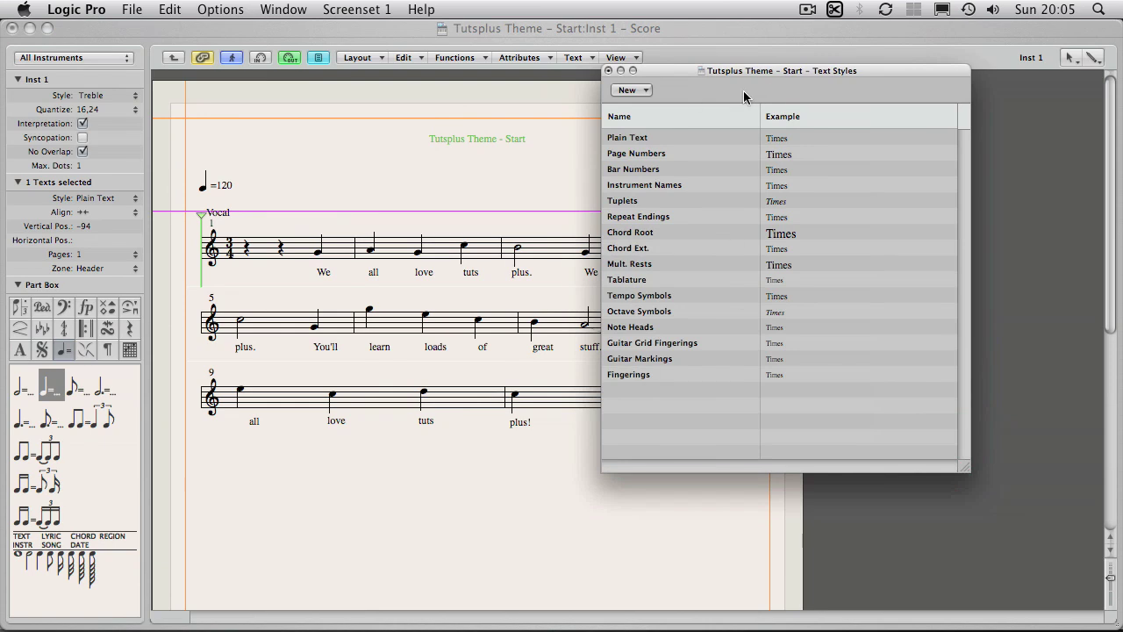
Step: Create a new text style and name it Title
left_click_drag(630, 90, 650, 109)
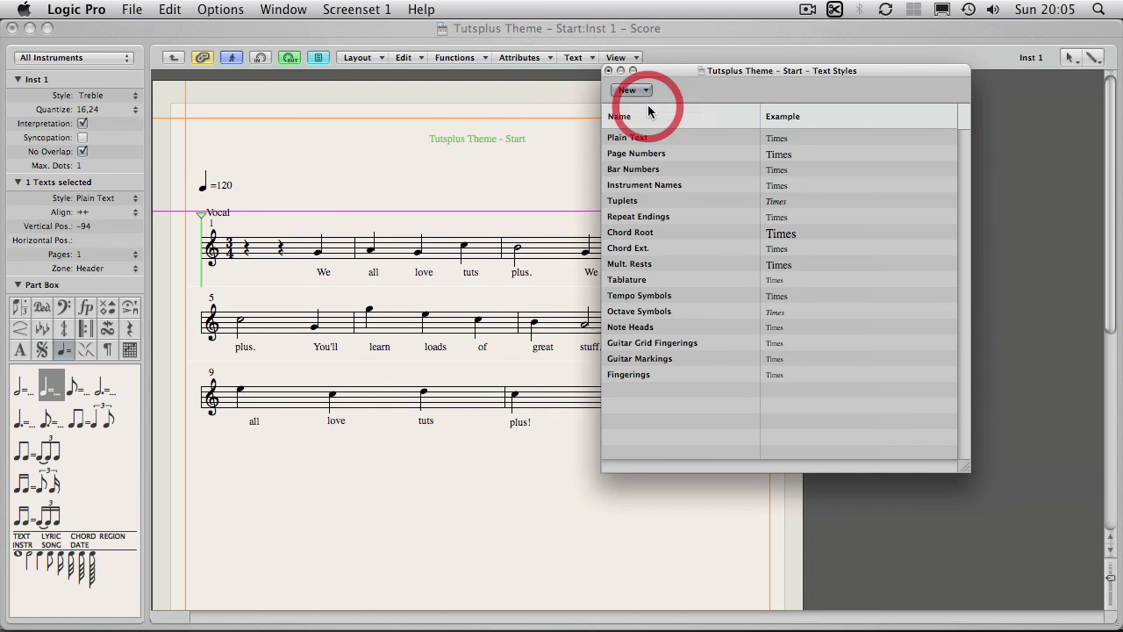
double_click(645, 392)
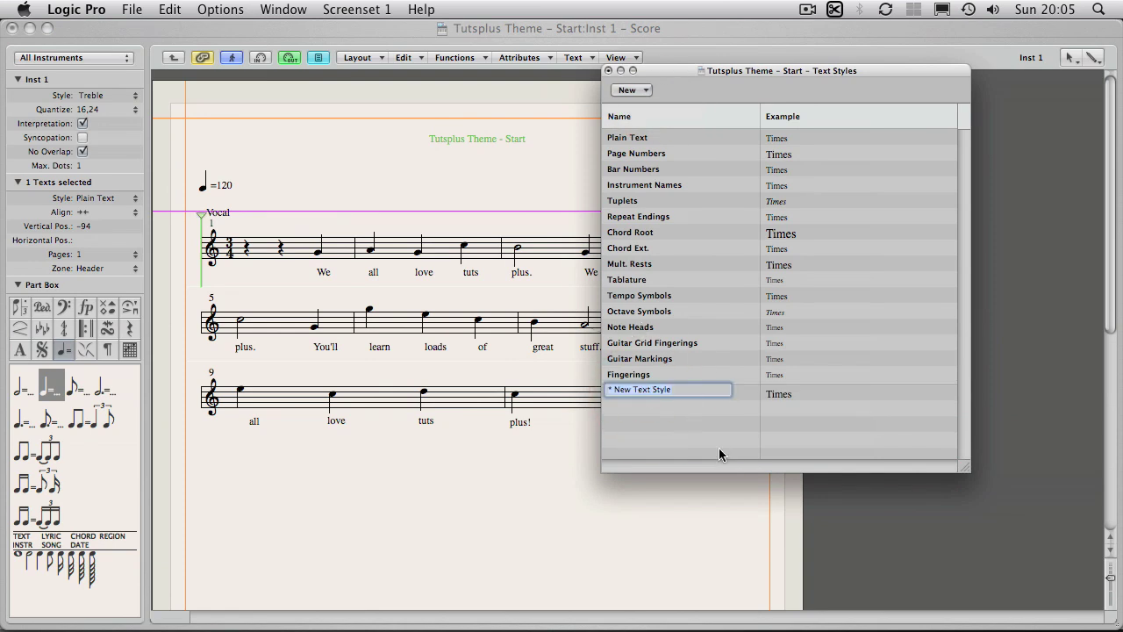
type("Tit")
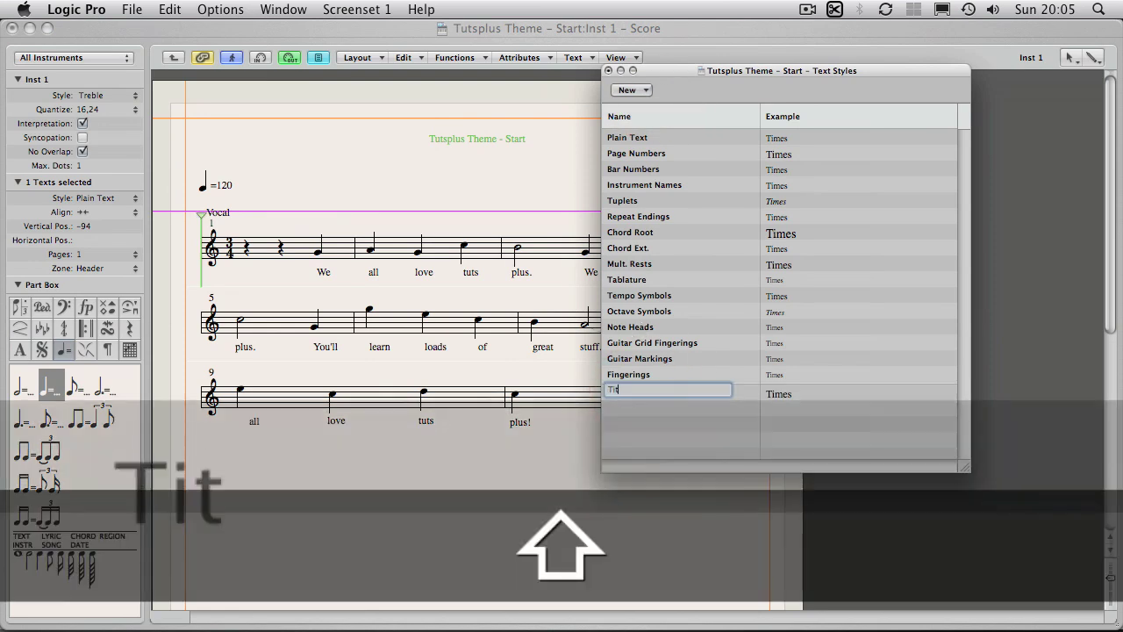
type("le")
key("Return")
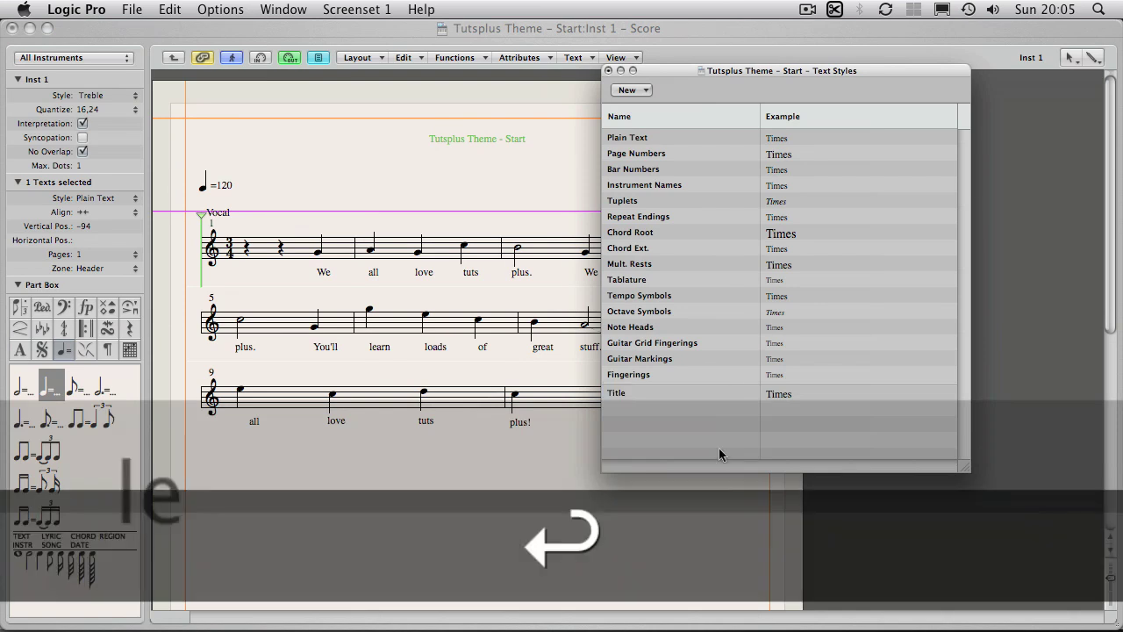
Step: Set the Title style's font to 24-point Times and close the Fonts and Text Styles windows
left_click(764, 406)
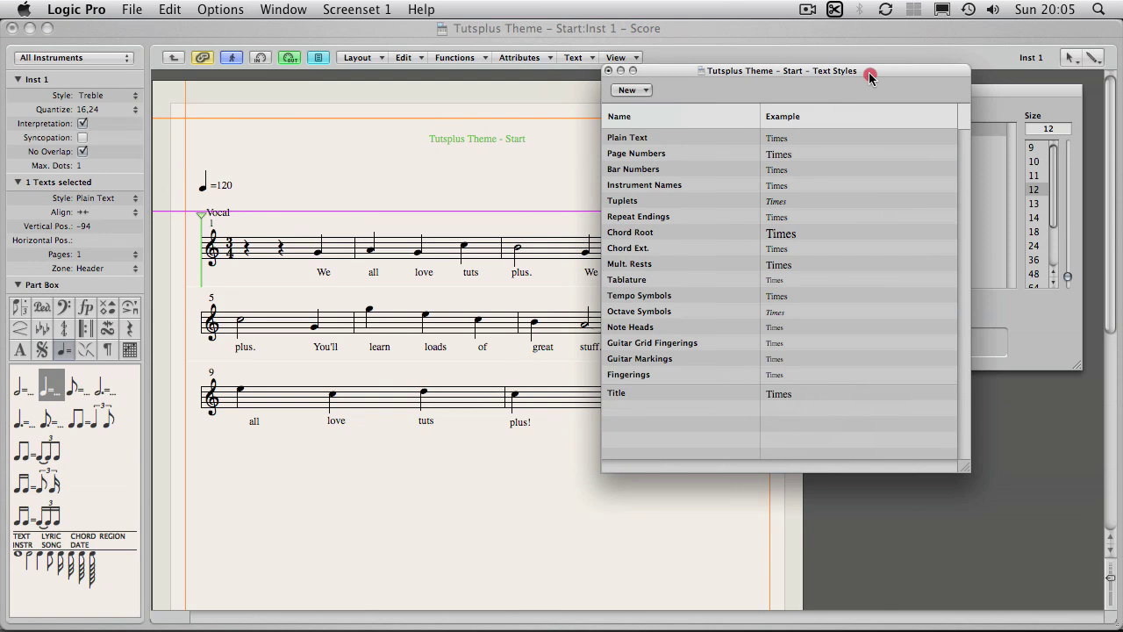
left_click_drag(871, 78, 593, 77)
left_click(818, 92)
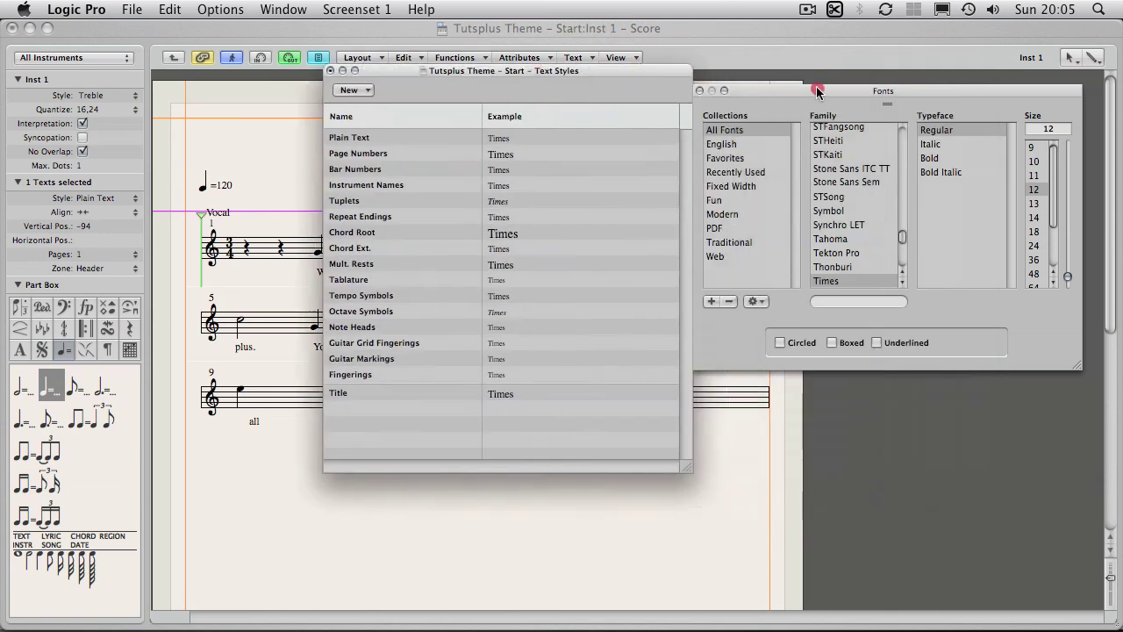
left_click_drag(818, 92, 826, 85)
left_click(1042, 240)
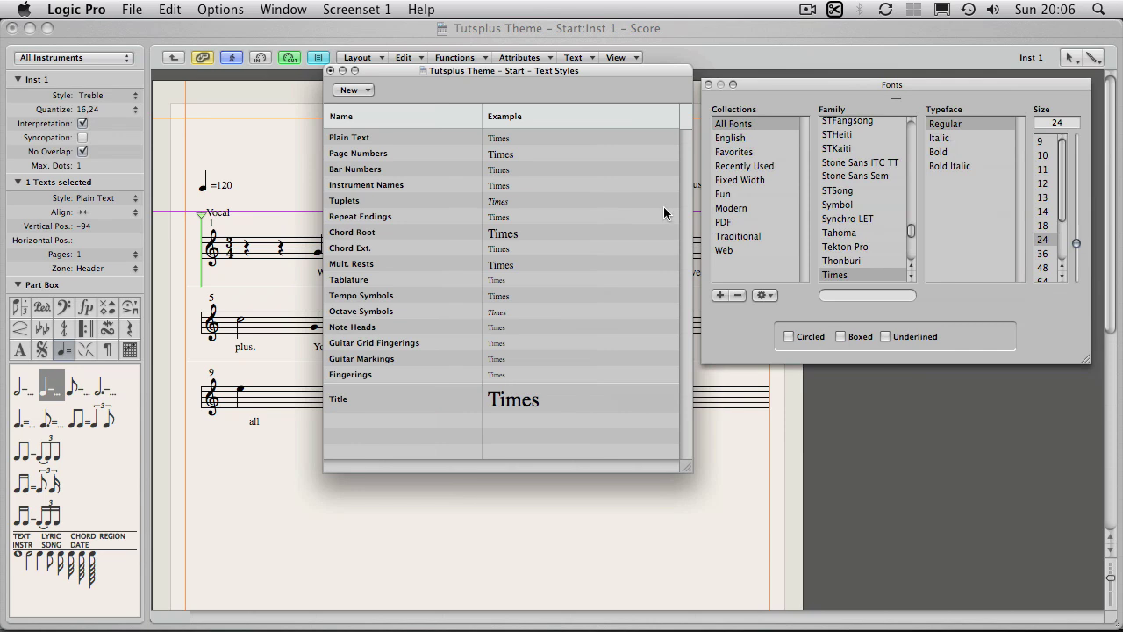
left_click(709, 87)
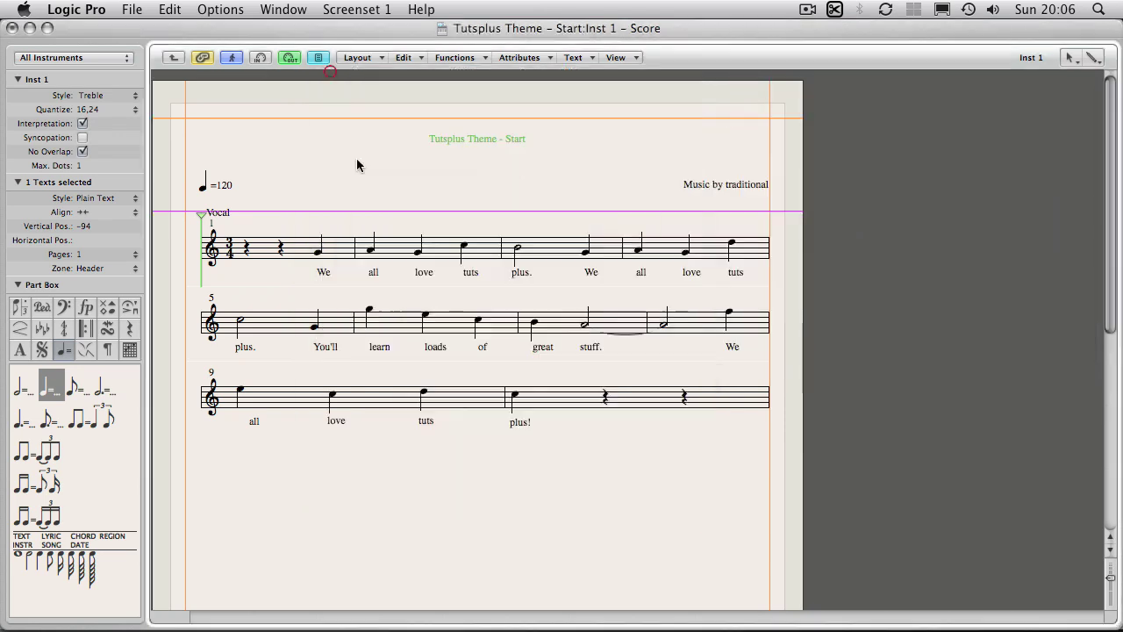
left_click(330, 70)
left_click(513, 171)
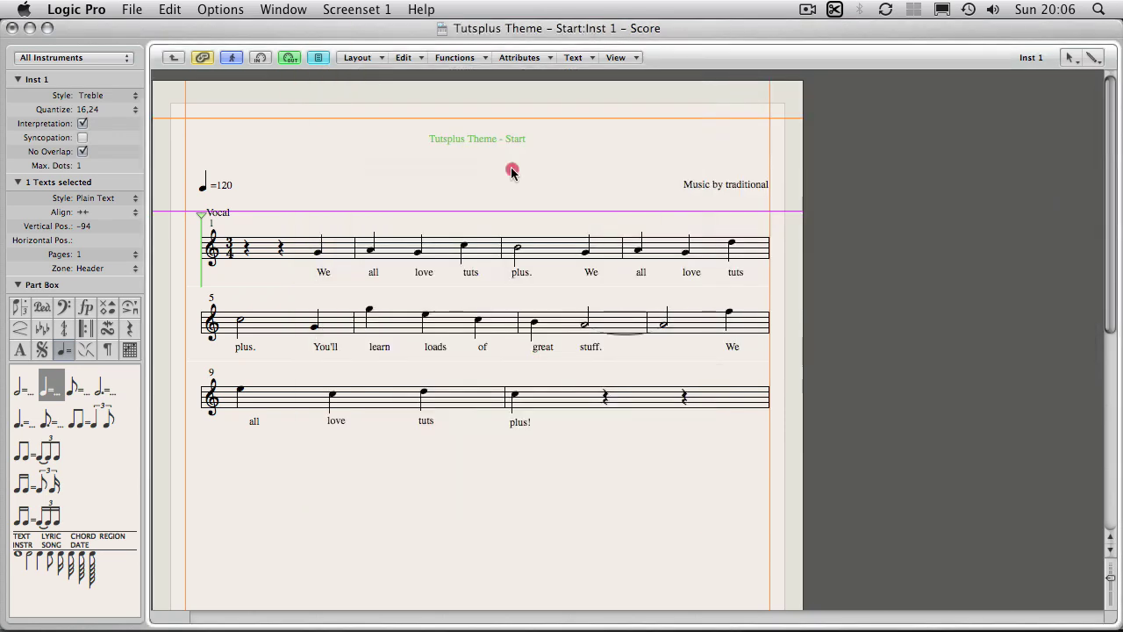
Step: Apply the Title text style to the 'Tutsplus Theme - Start' heading
left_click(471, 137)
left_click(102, 201)
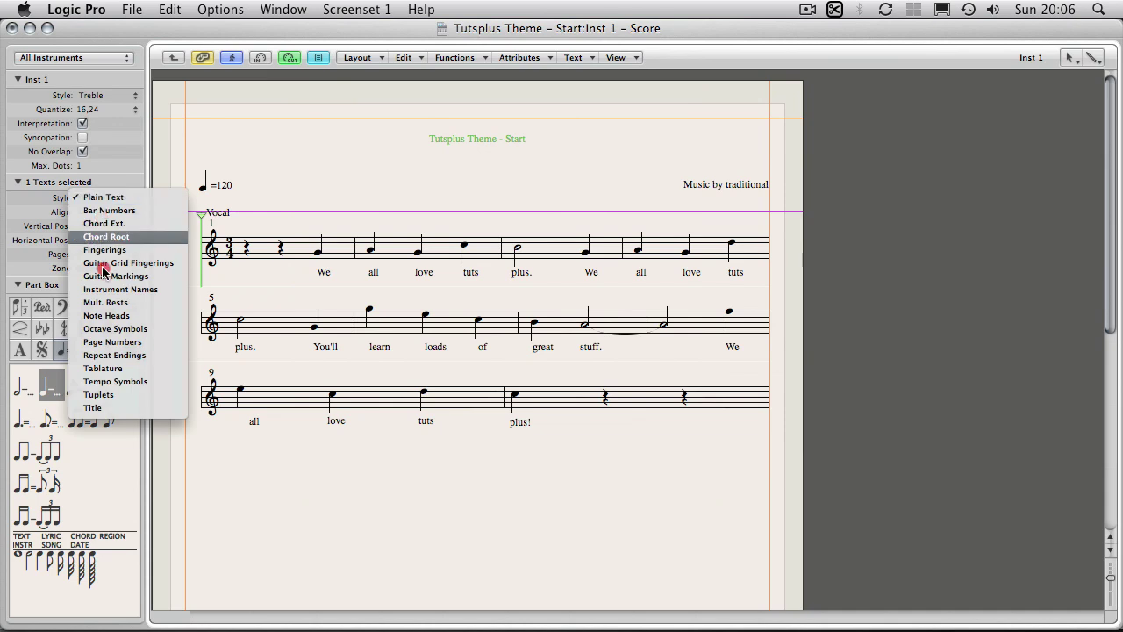
left_click(107, 410)
left_click(522, 180)
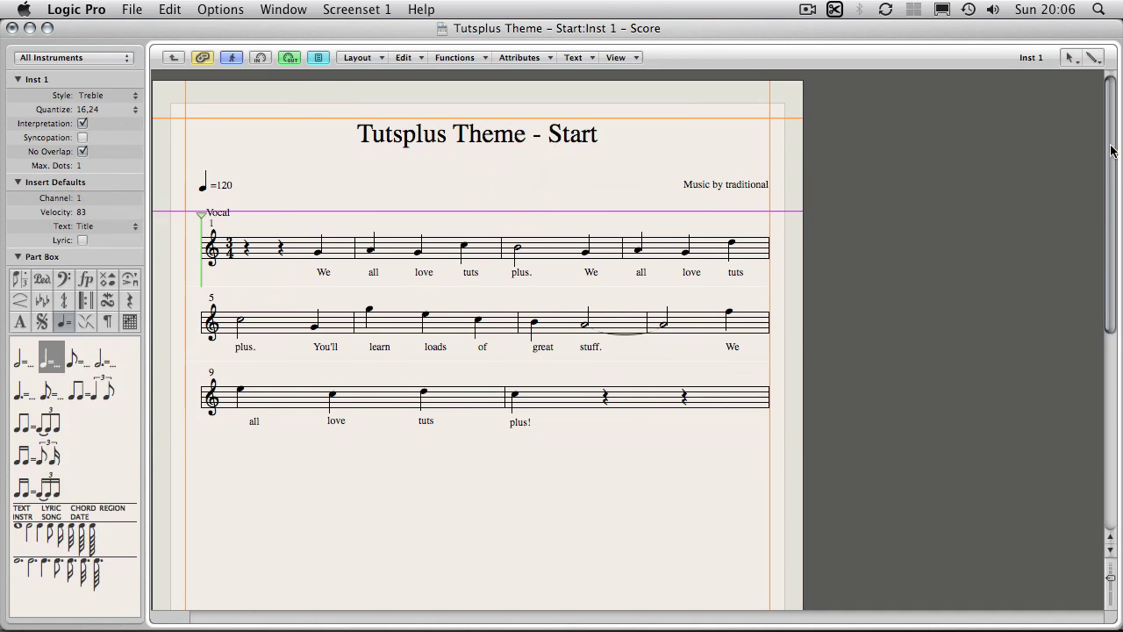
left_click_drag(1113, 151, 1034, 132)
Step: Show the All Instruments score with Vocal and Piano staves and hide the margin guides
left_click(173, 57)
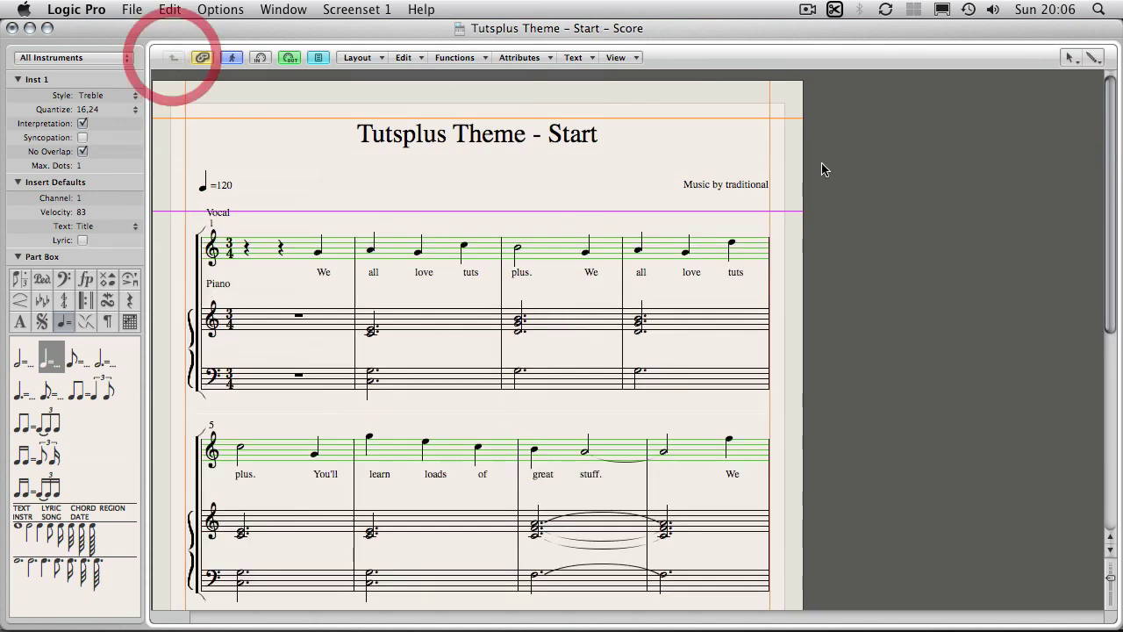
left_click(874, 182)
left_click(617, 57)
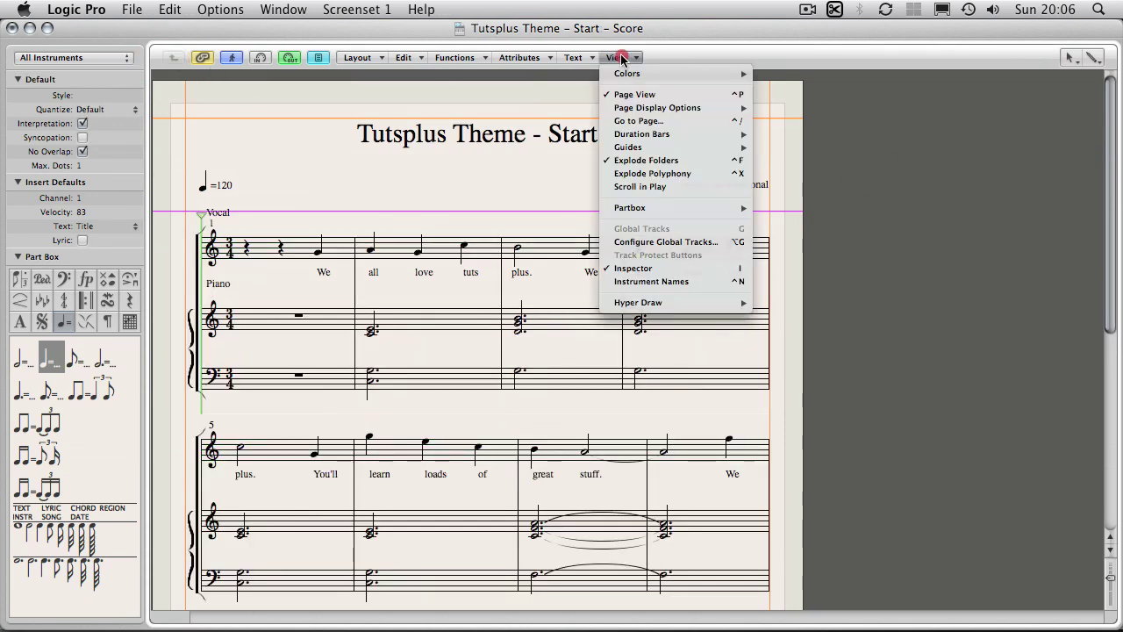
left_click_drag(622, 58, 814, 119)
left_click_drag(1112, 163, 1089, 144)
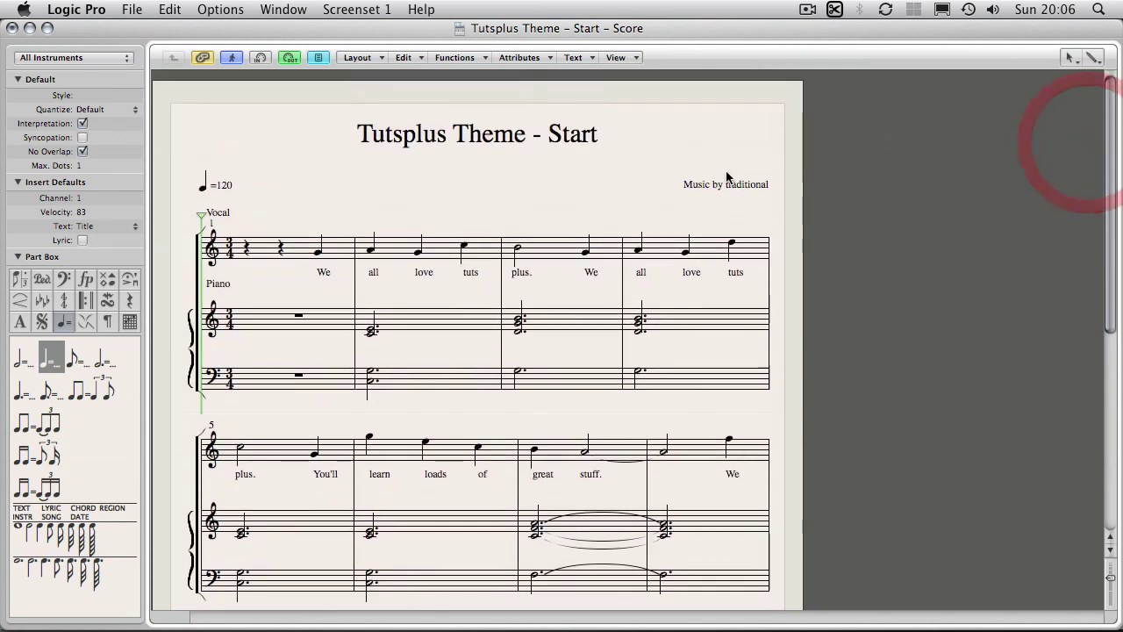
left_click(499, 178)
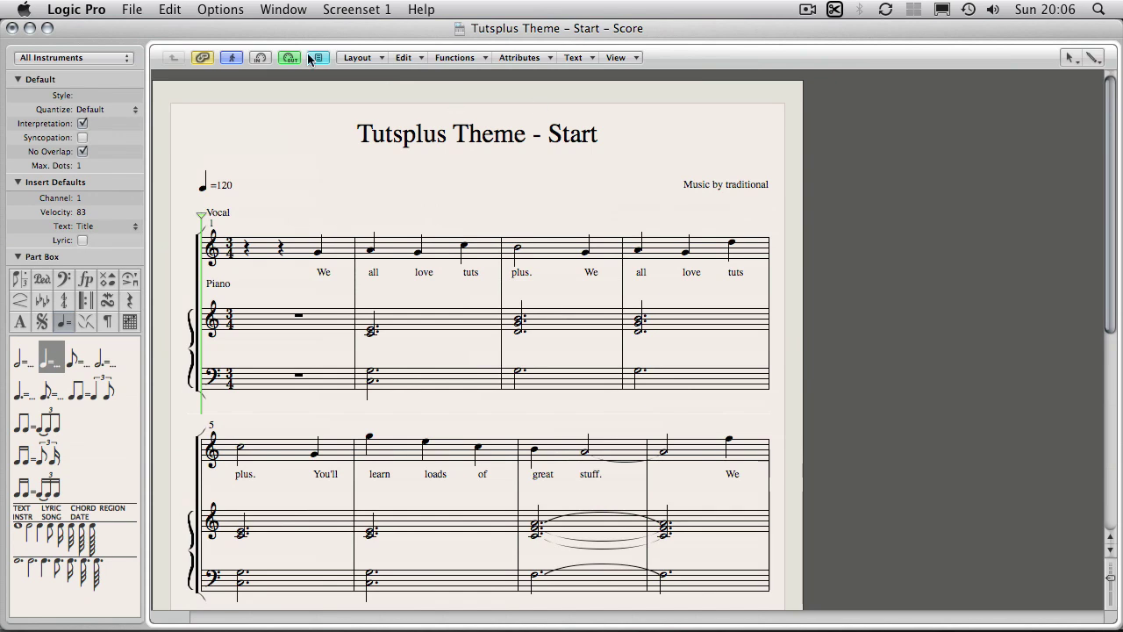
left_click(302, 9)
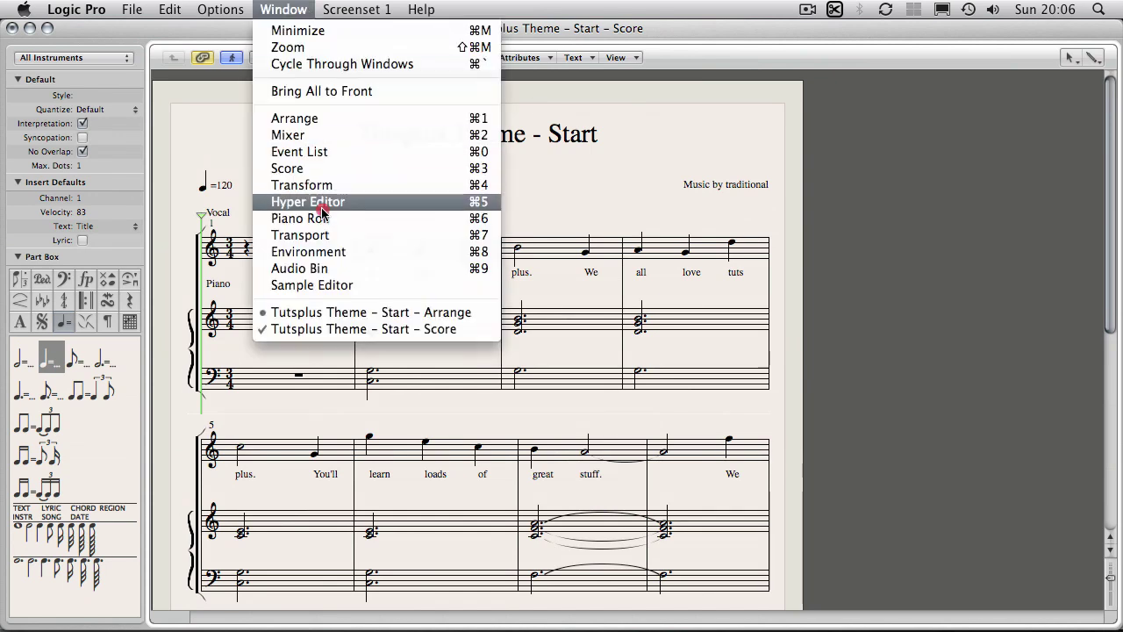
Step: Bring the Arrange window forward and select the Piano region
left_click(327, 312)
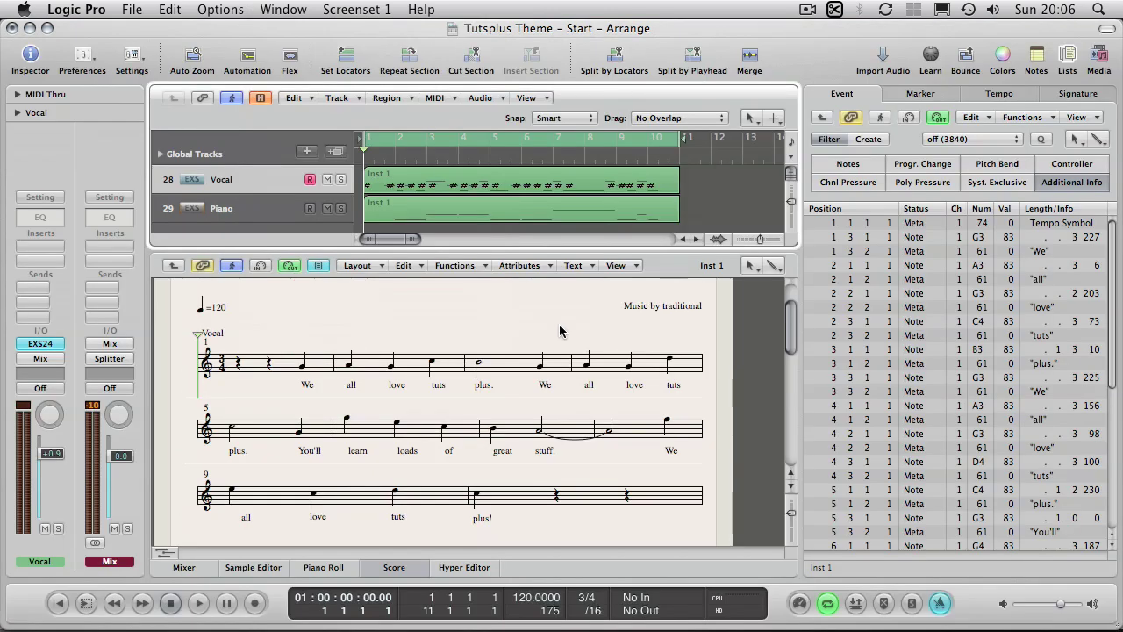
left_click(174, 265)
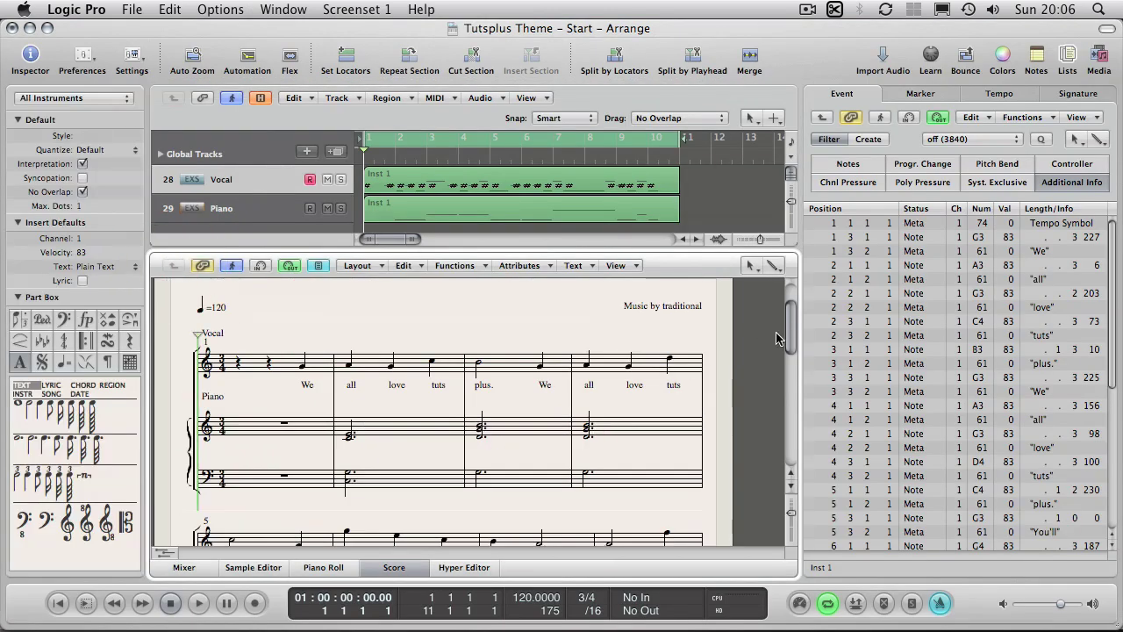
left_click_drag(788, 342, 788, 318)
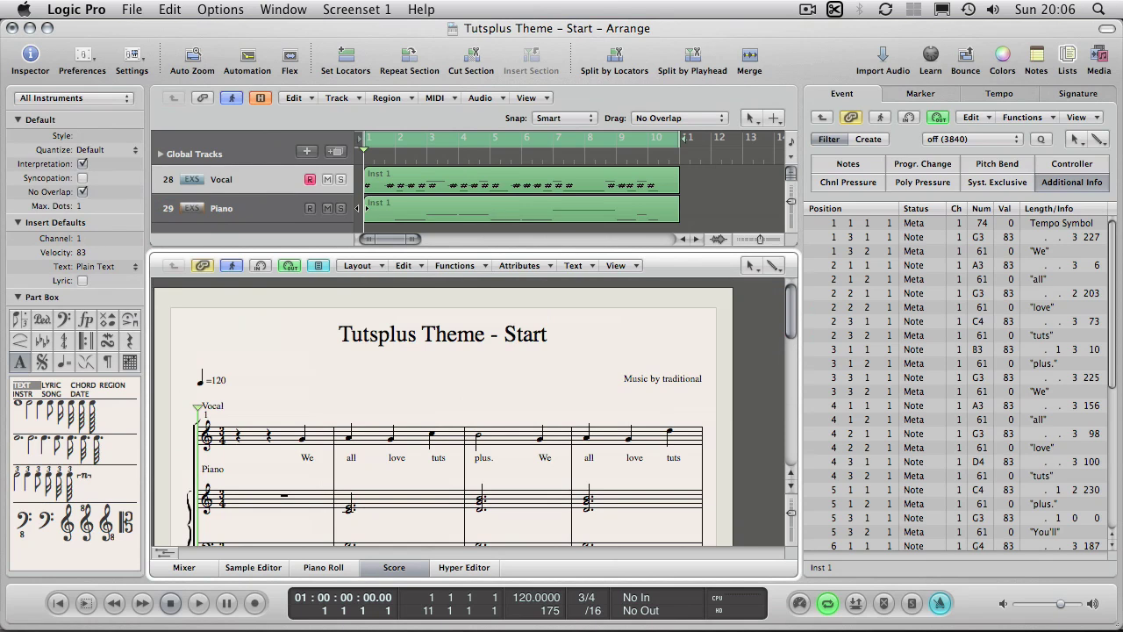
left_click(481, 215)
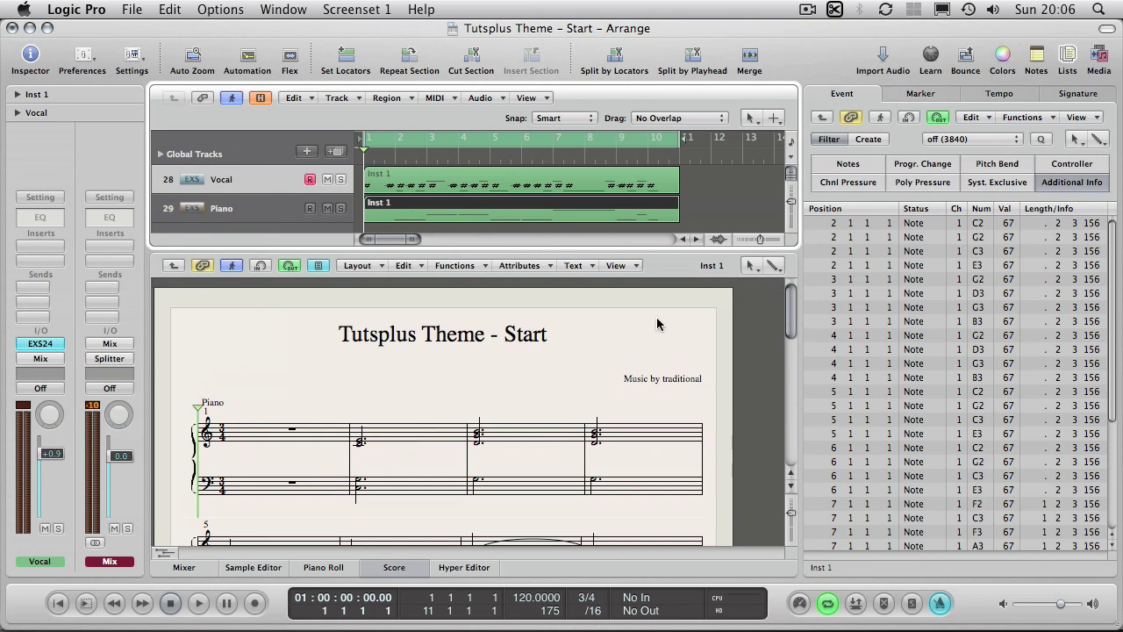
mouse_move(793, 317)
left_mouse_down()
mouse_move(795, 351)
mouse_move(793, 318)
left_mouse_up()
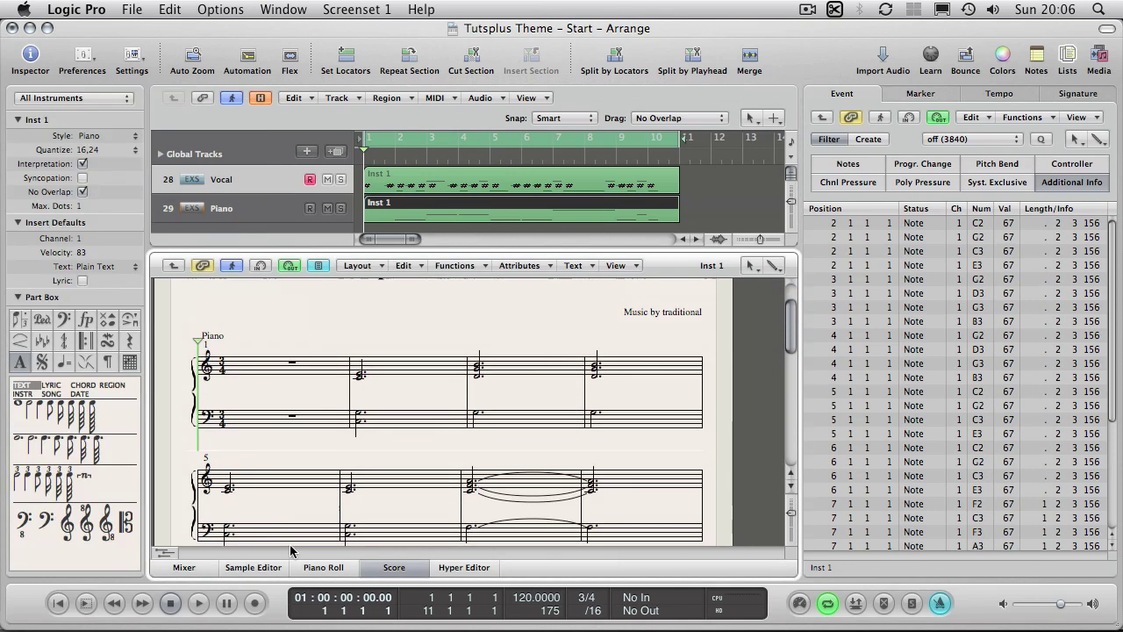
Step: Show the Piano part's chord notes in the Piano Roll and expand the Global Tracks
left_click(307, 569)
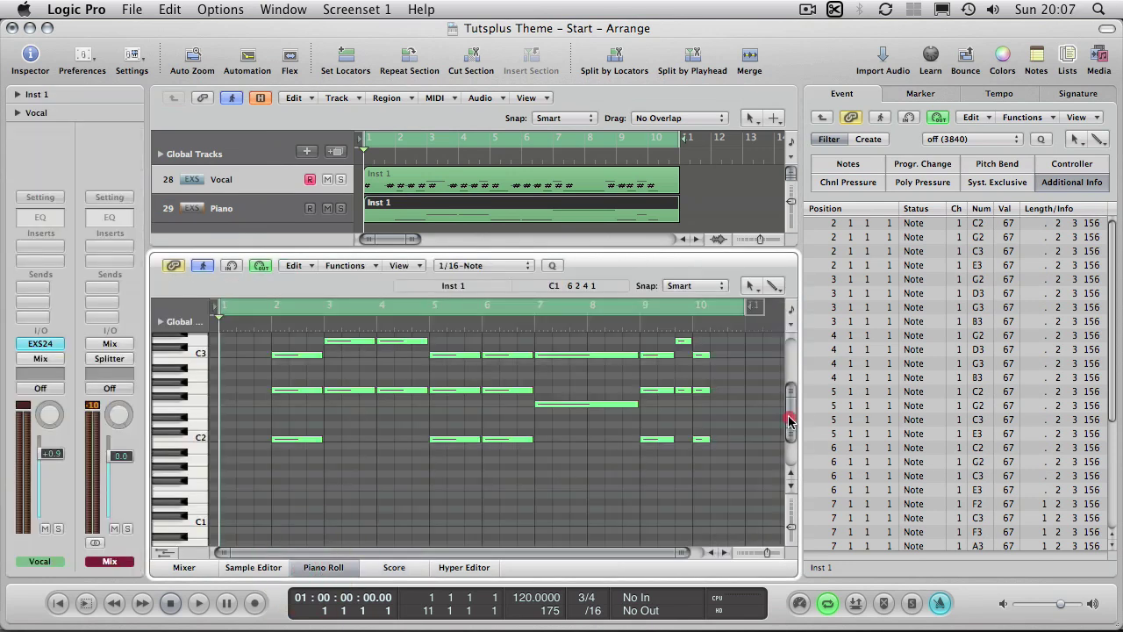
left_click_drag(789, 420, 789, 401)
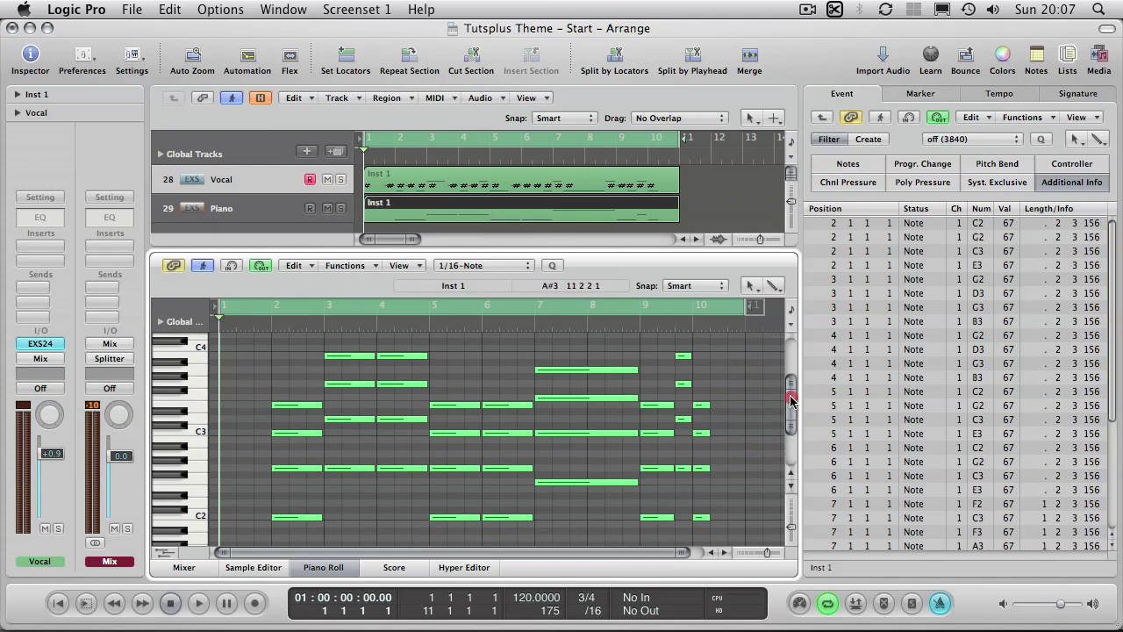
mouse_move(791, 401)
left_mouse_down()
mouse_move(792, 354)
mouse_move(791, 410)
left_mouse_up()
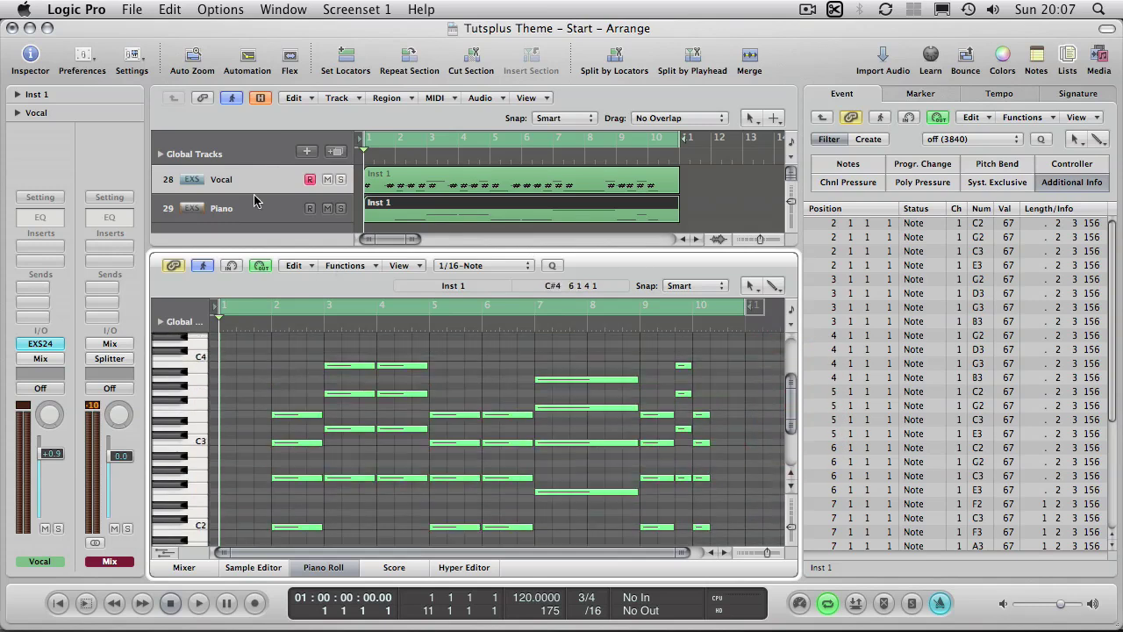
left_click(161, 155)
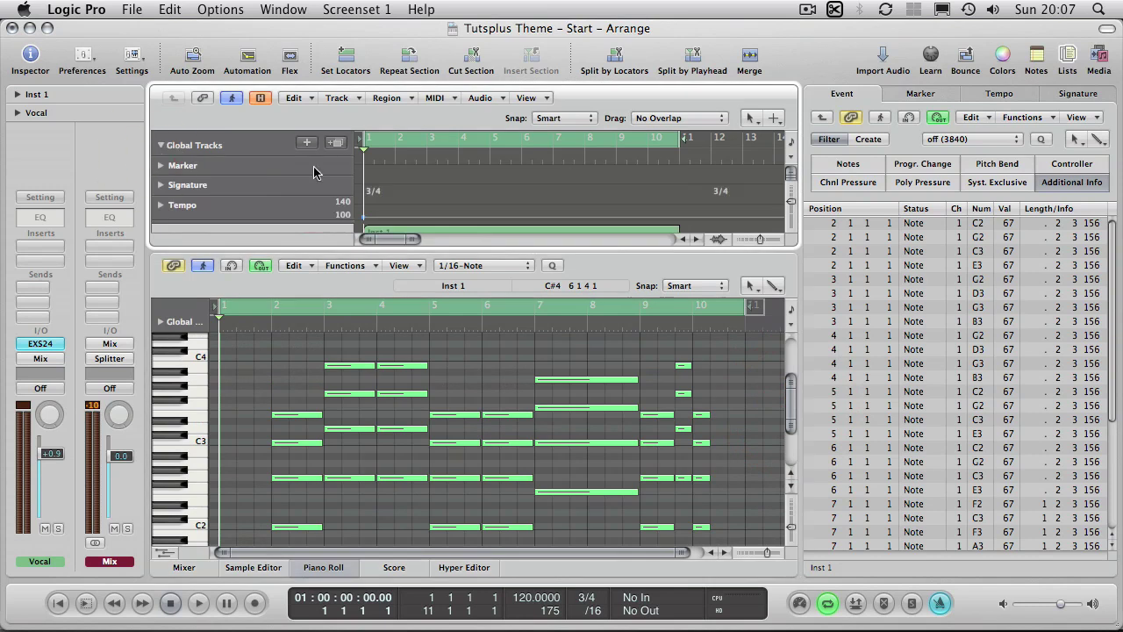
Step: Add a Chord track to the global tracks
left_click(161, 146)
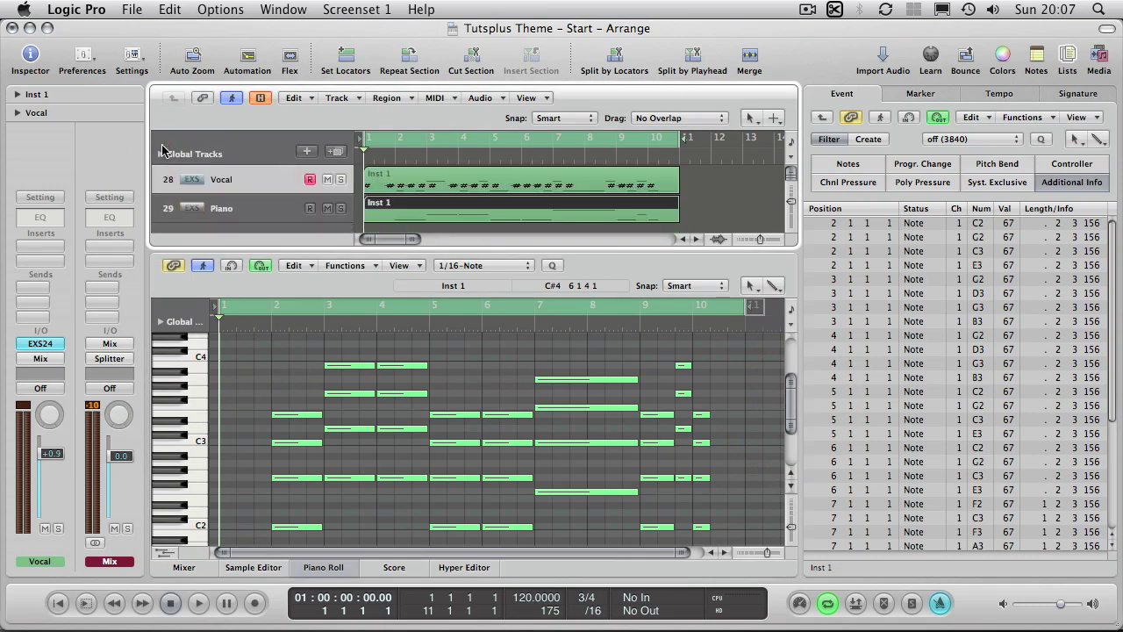
left_click(192, 153, "ctrl")
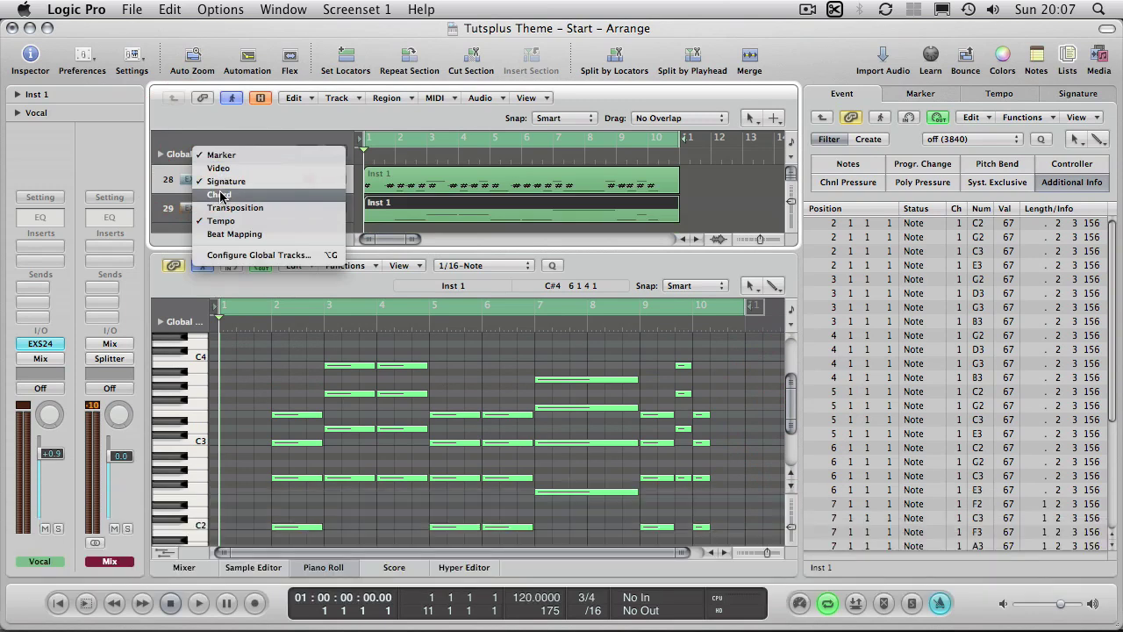
left_click(180, 151)
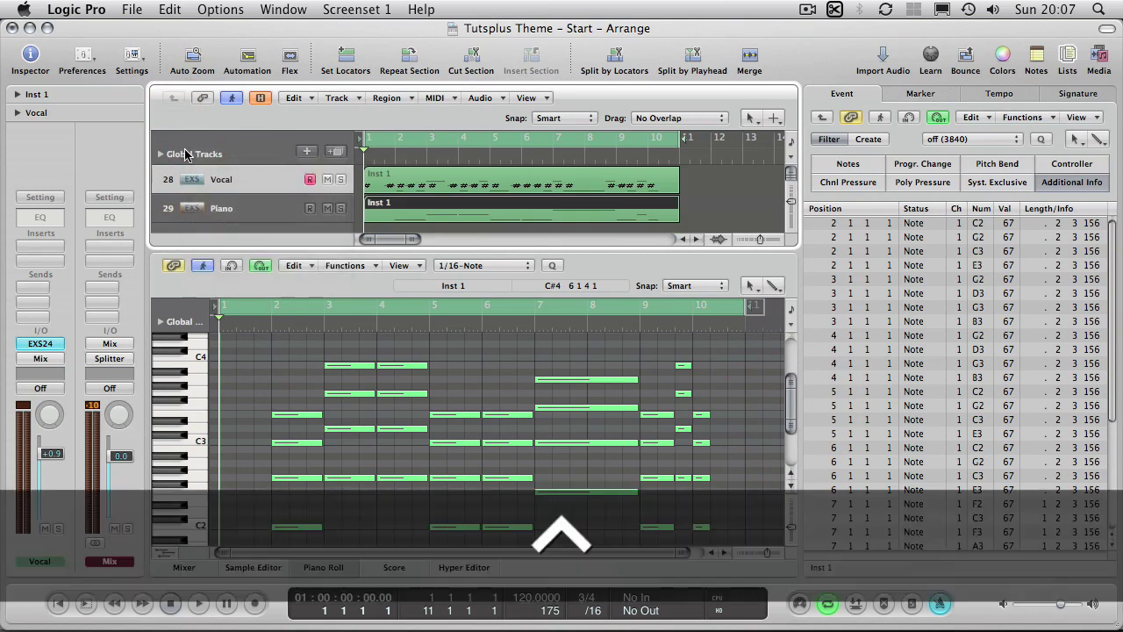
left_click(185, 151, "ctrl")
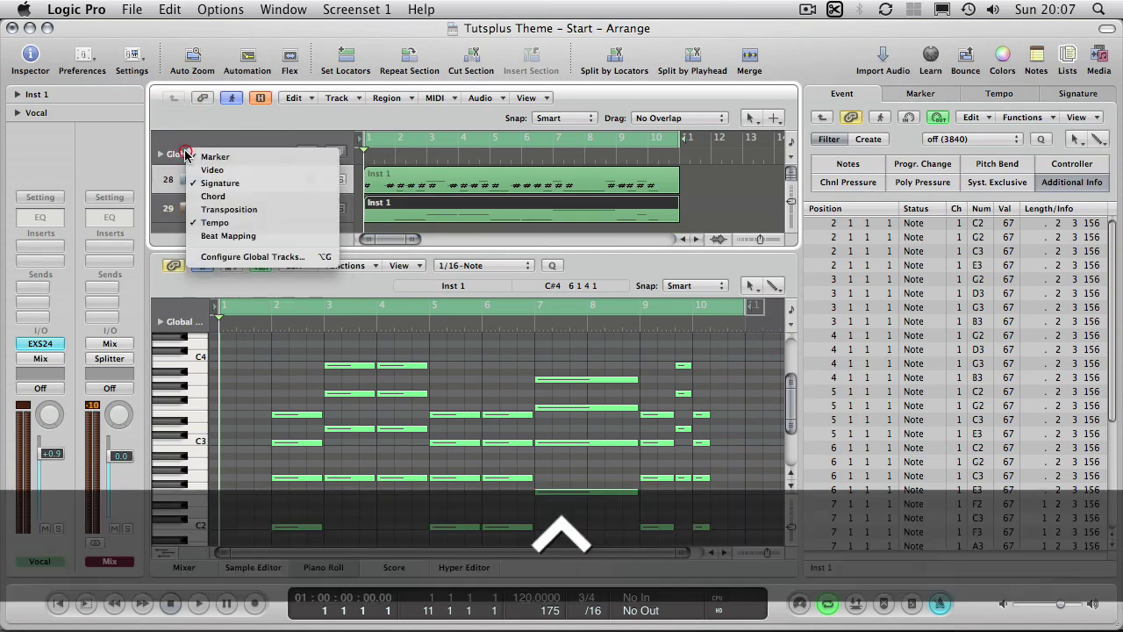
left_click(212, 196)
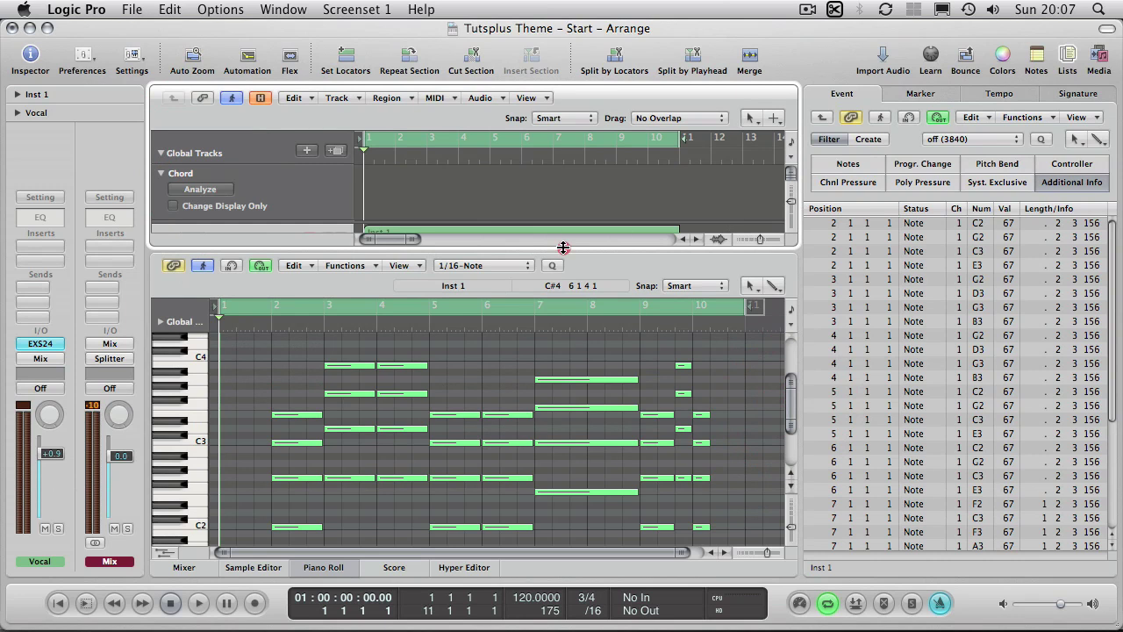
Step: Reveal the Vocal and Piano tracks, then analyse the Piano region into chord symbols on the Chord track
left_click(564, 347)
left_click_drag(562, 249, 562, 322)
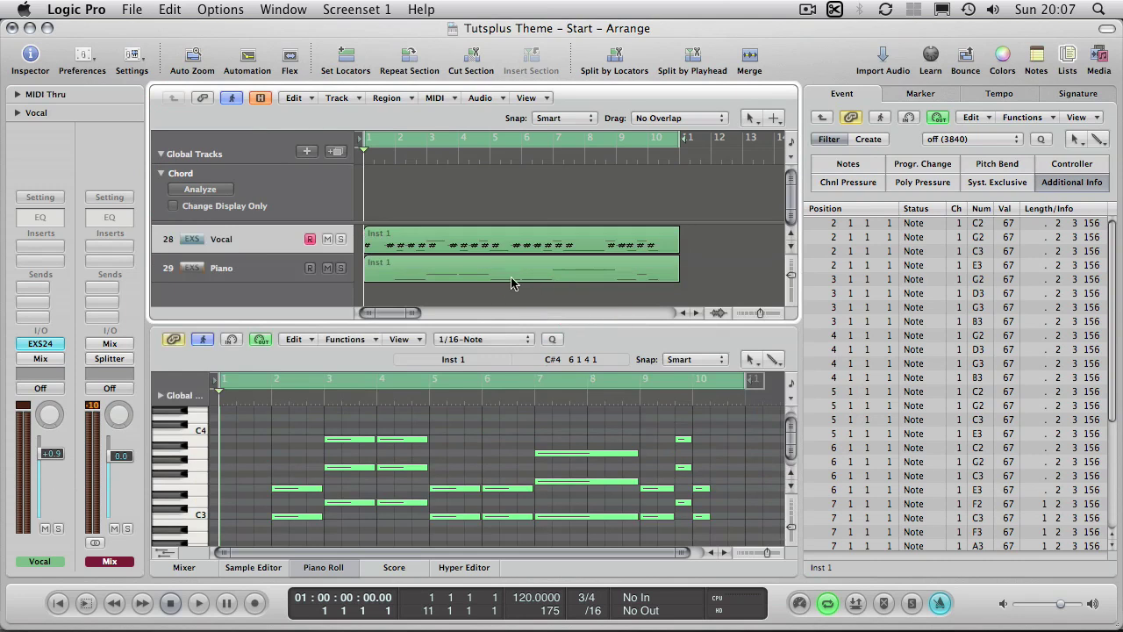
left_click(440, 266)
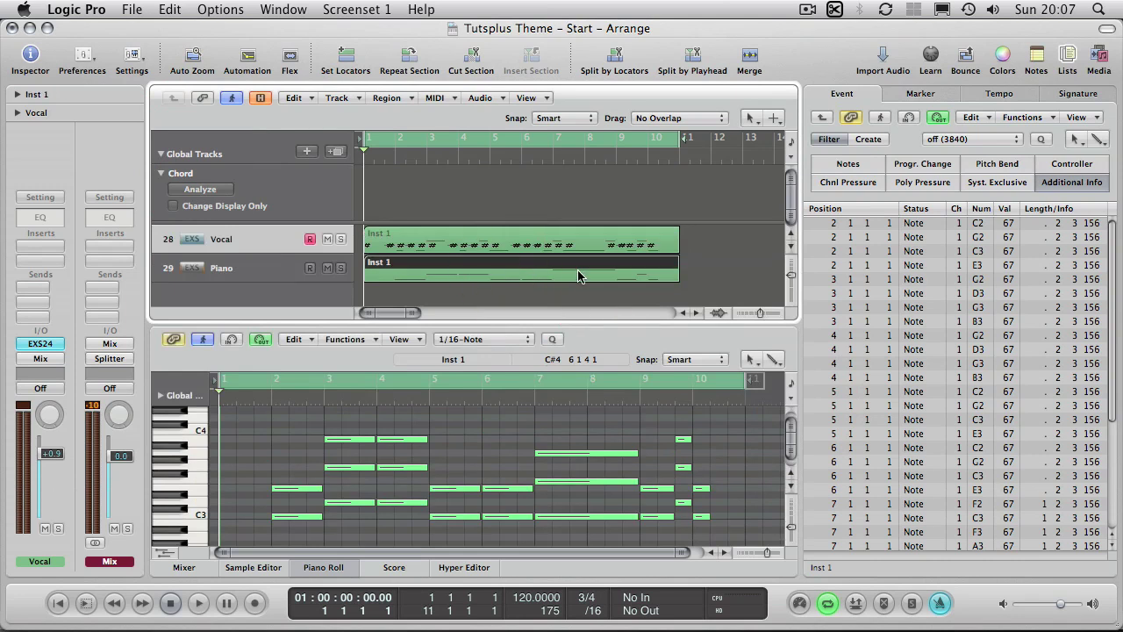
left_click(198, 191)
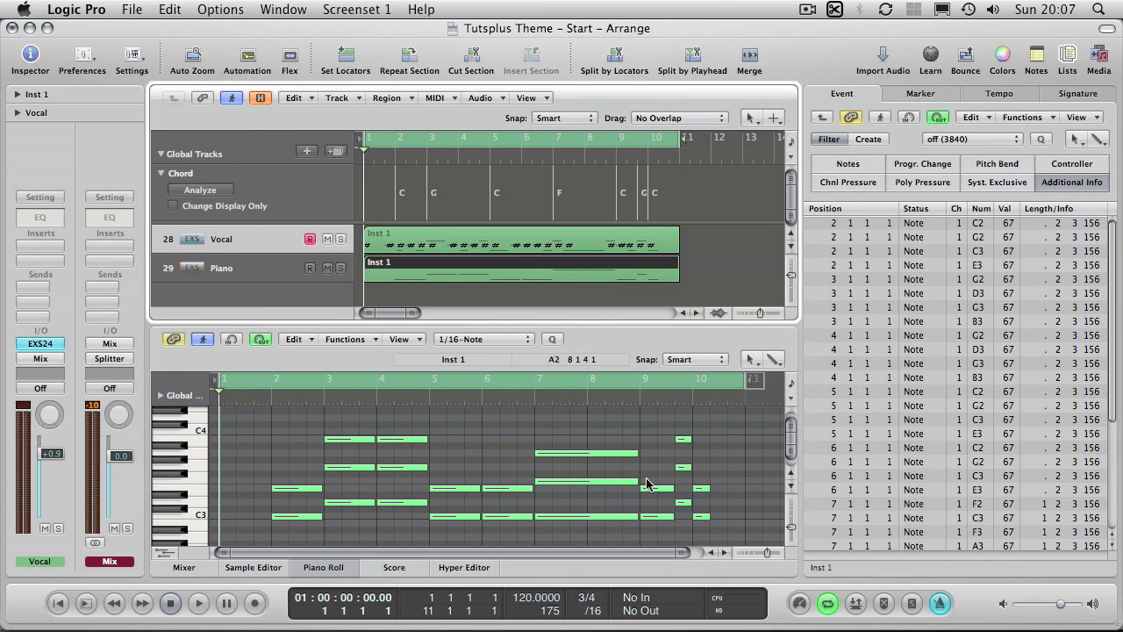
left_click(790, 443)
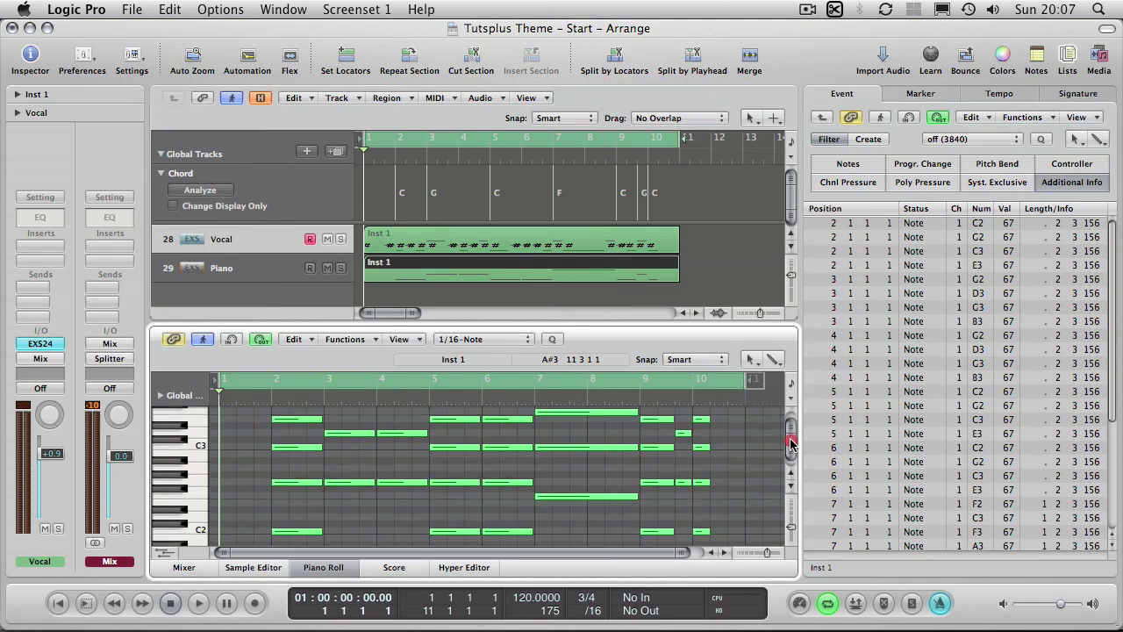
Step: Resize the piano roll and tracks area so the C, G and F chord symbols sit above the Vocal and Piano regions
left_click_drag(790, 443, 790, 436)
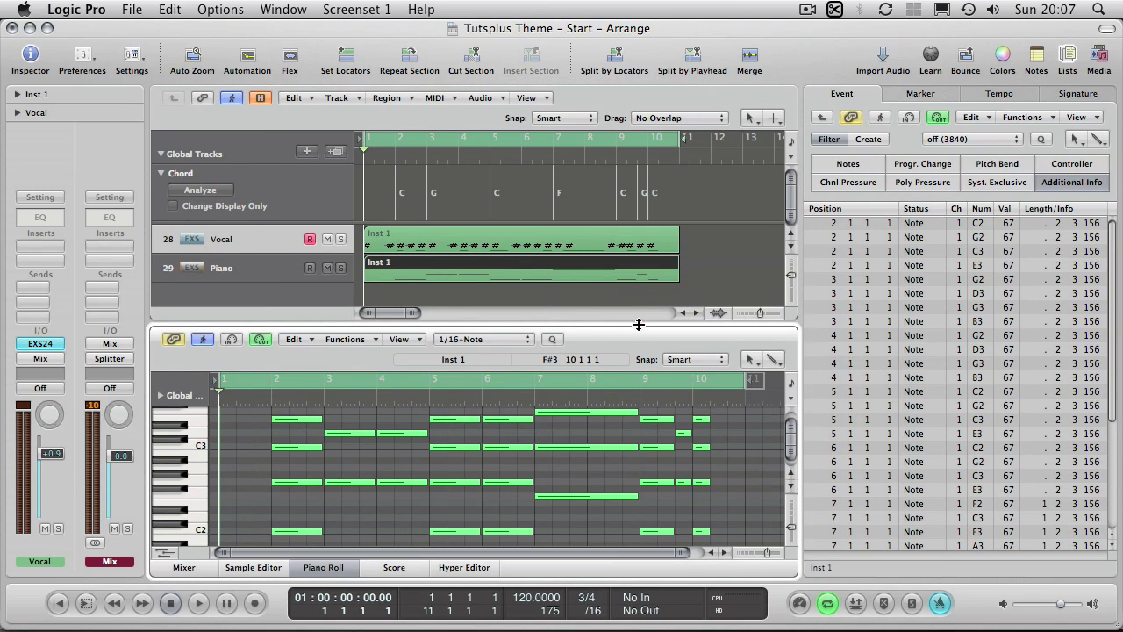
left_click_drag(638, 325, 638, 293)
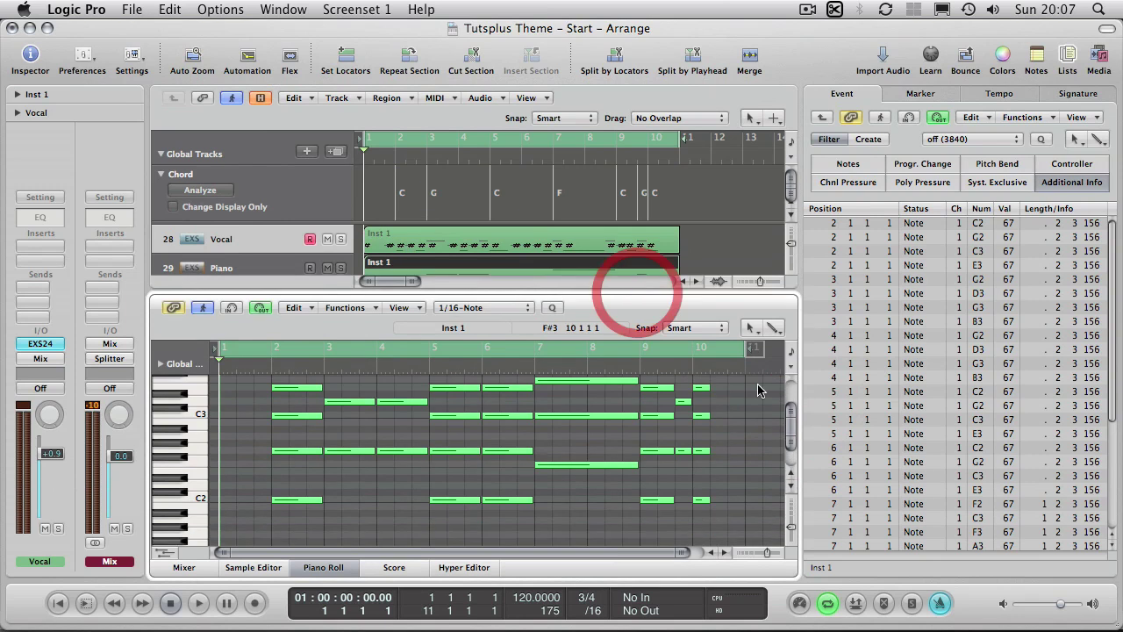
left_click_drag(793, 433, 793, 431)
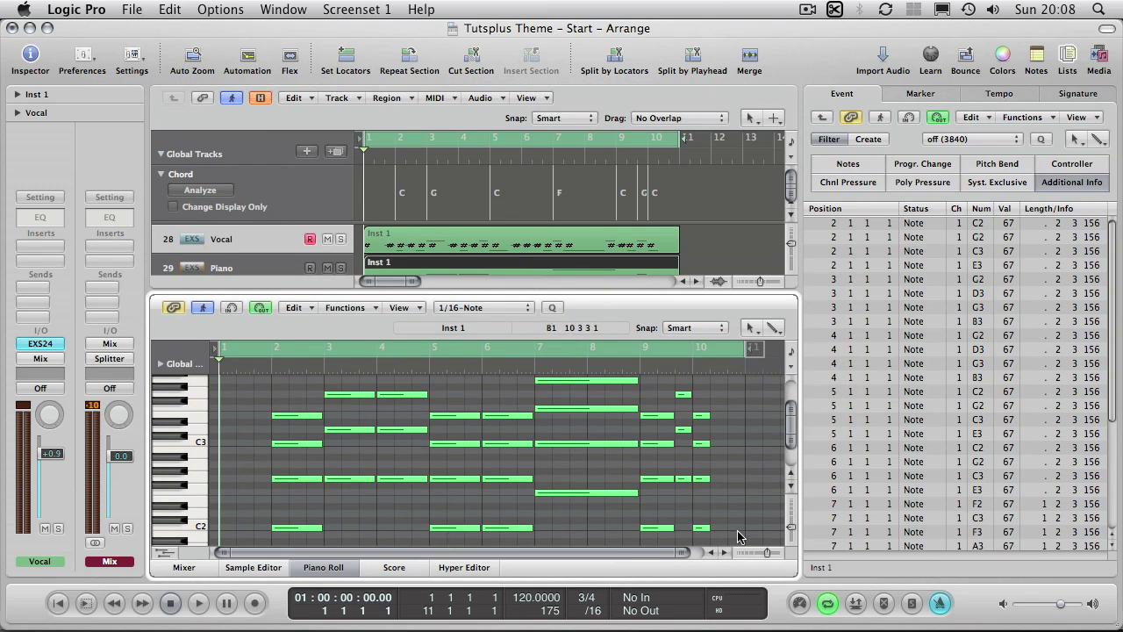
left_click(515, 264)
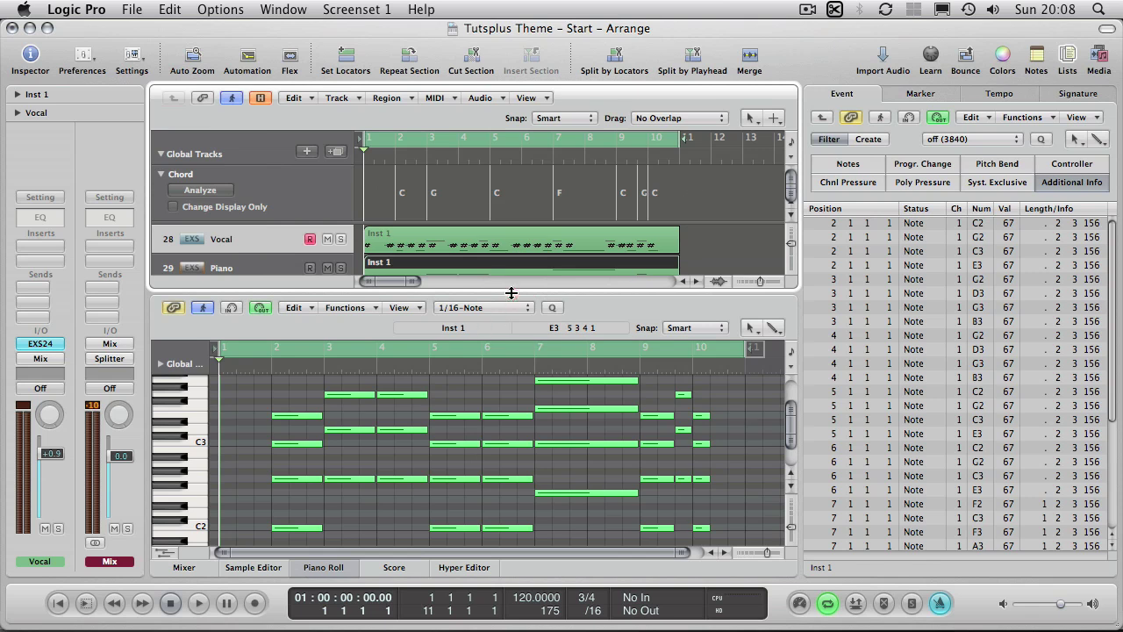
left_click_drag(511, 293, 513, 303)
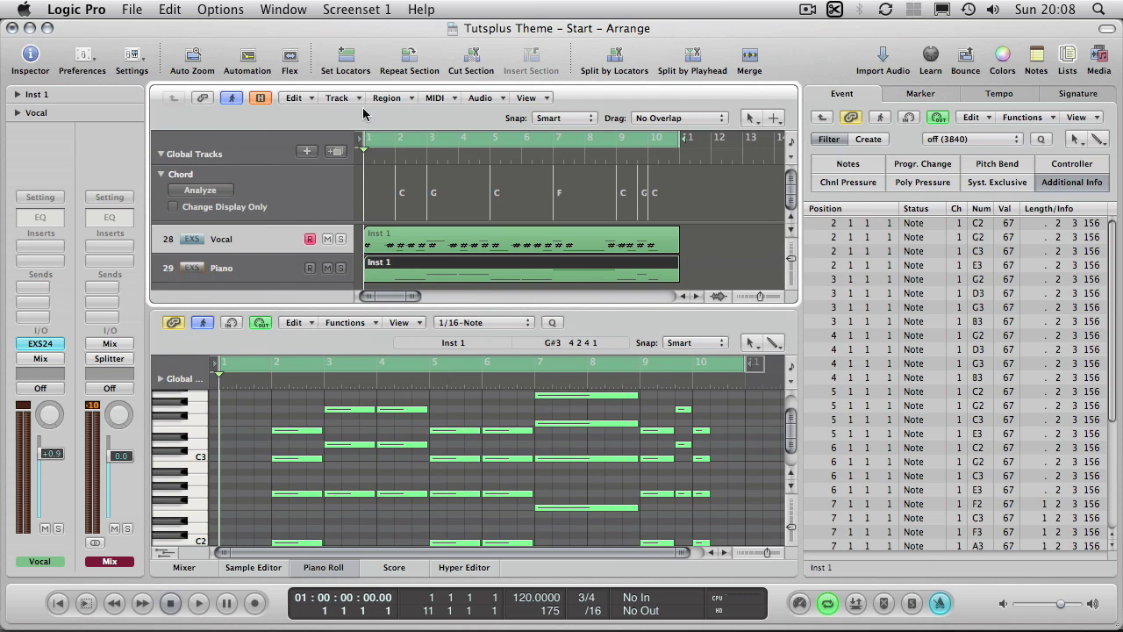
left_click(286, 11)
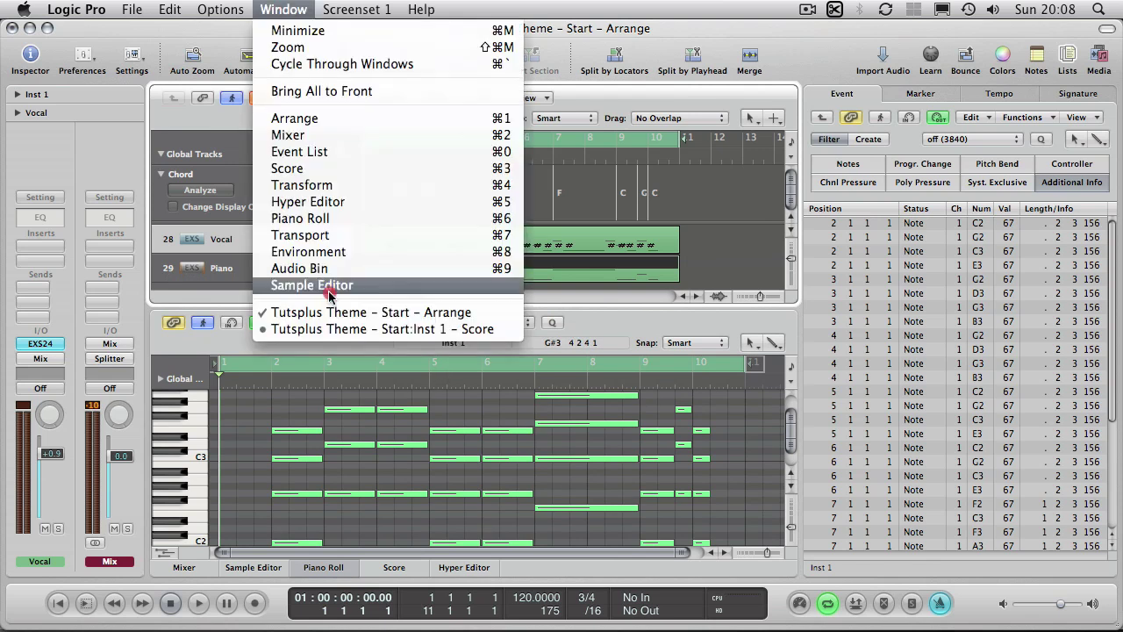
Step: Bring the Score window forward and display only the Vocal part's melody with its lyrics
left_click(342, 328)
left_click(503, 184)
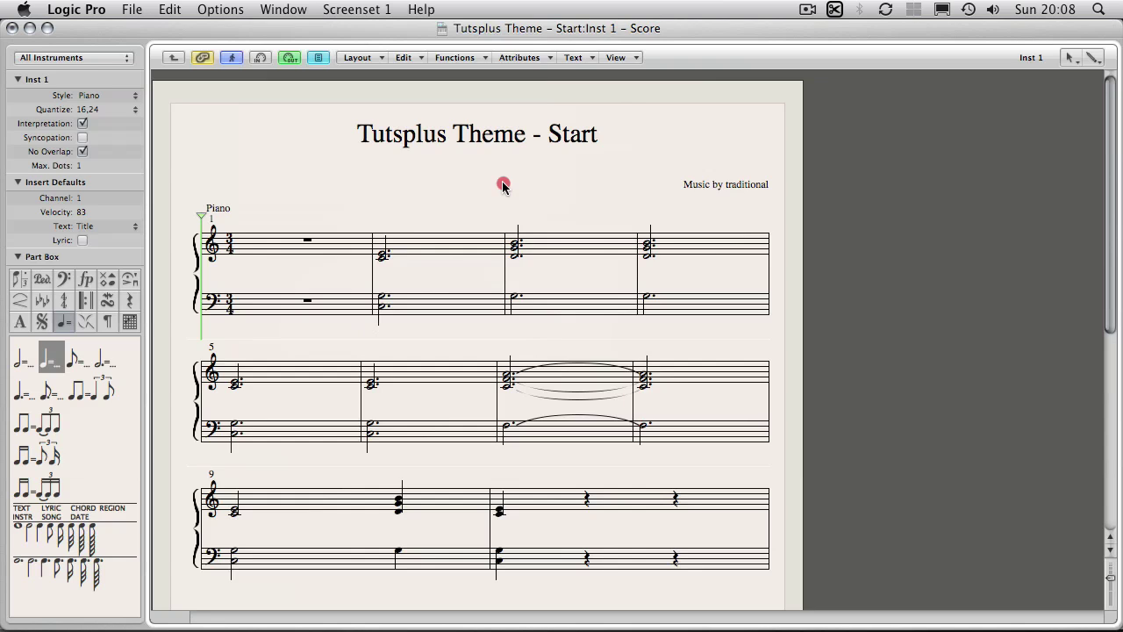
left_click(174, 57)
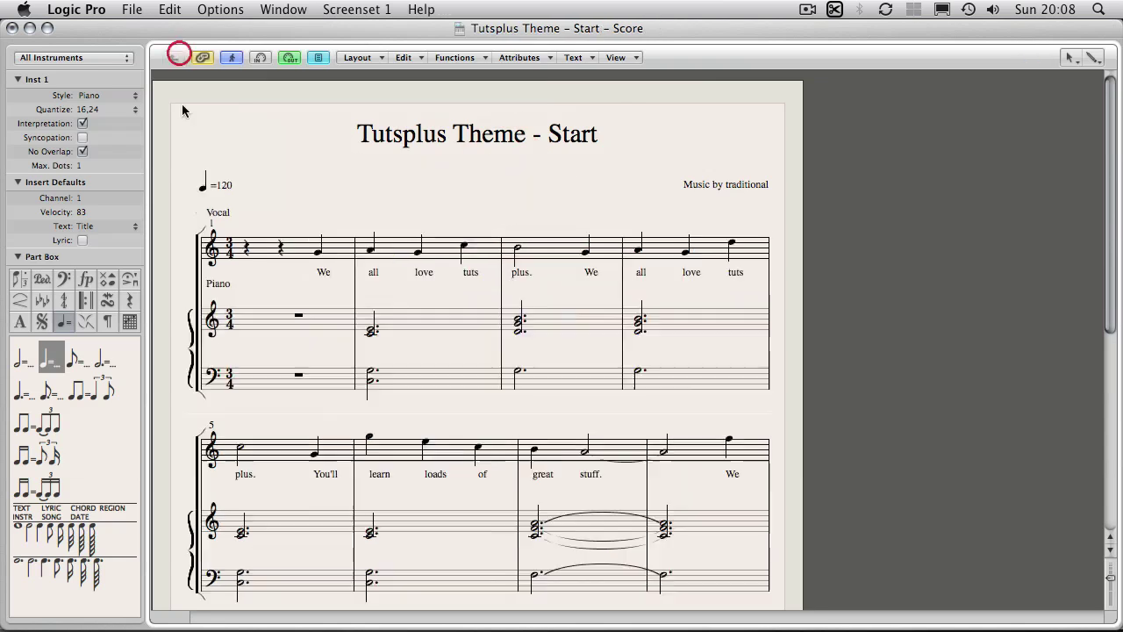
left_click(451, 249)
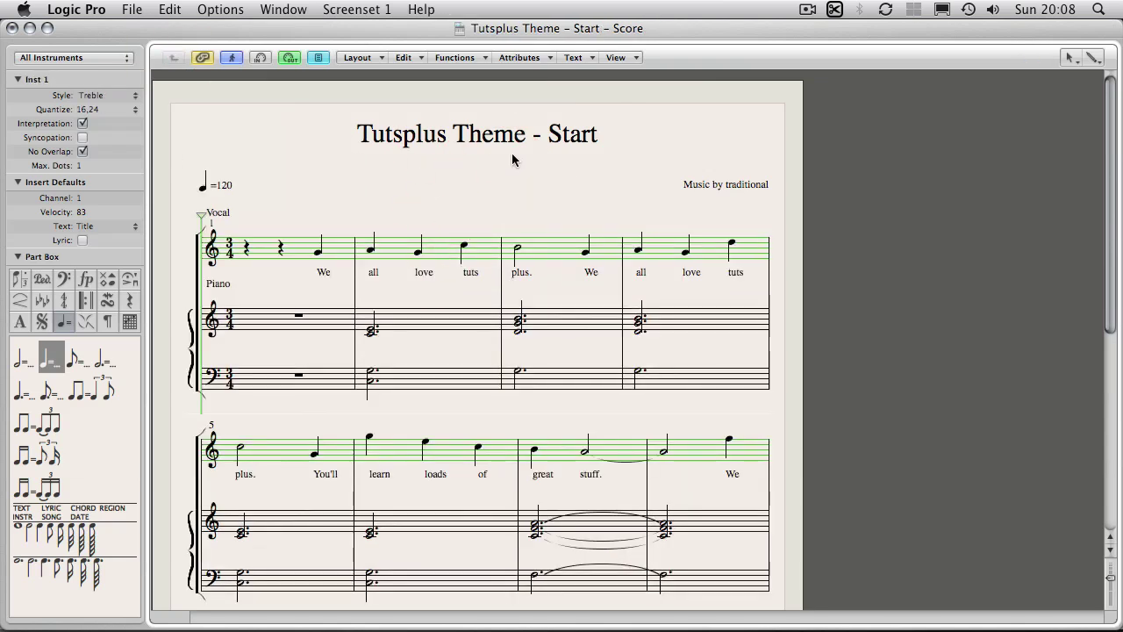
double_click(544, 252)
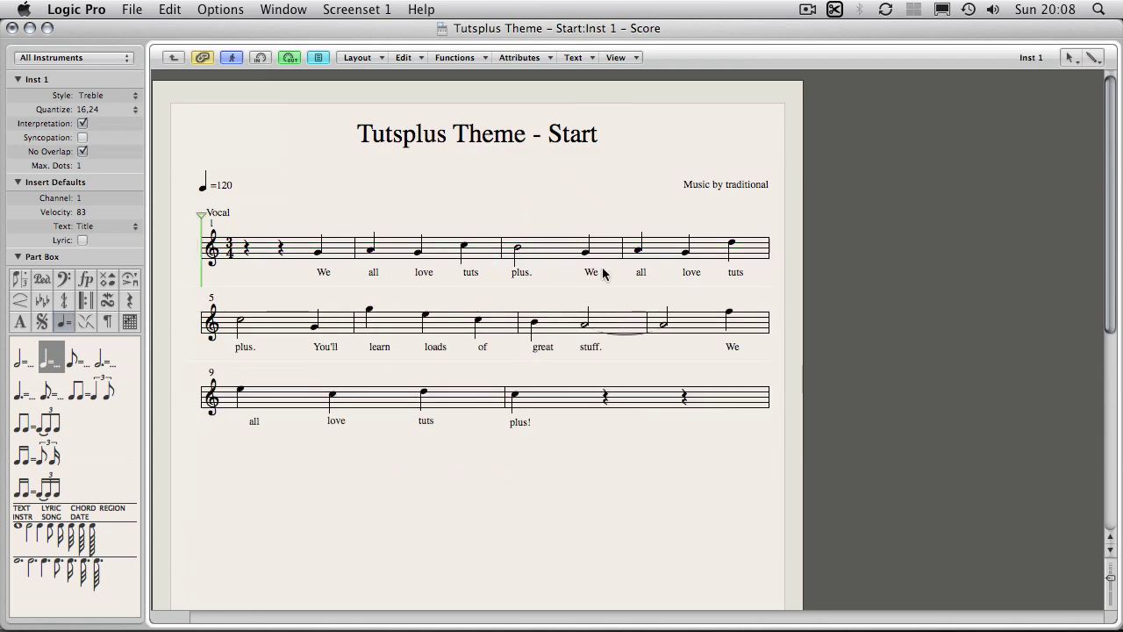
left_click(455, 58)
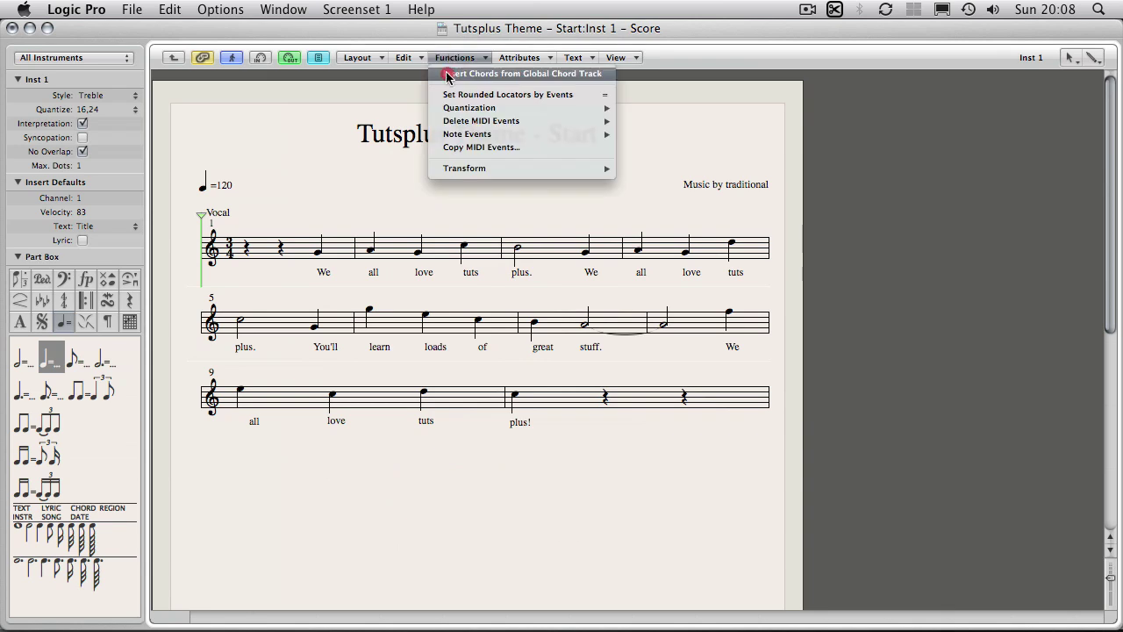
Step: Insert chords from the Global Chord Track above the Vocal staff and nudge them down slightly
left_click(565, 75)
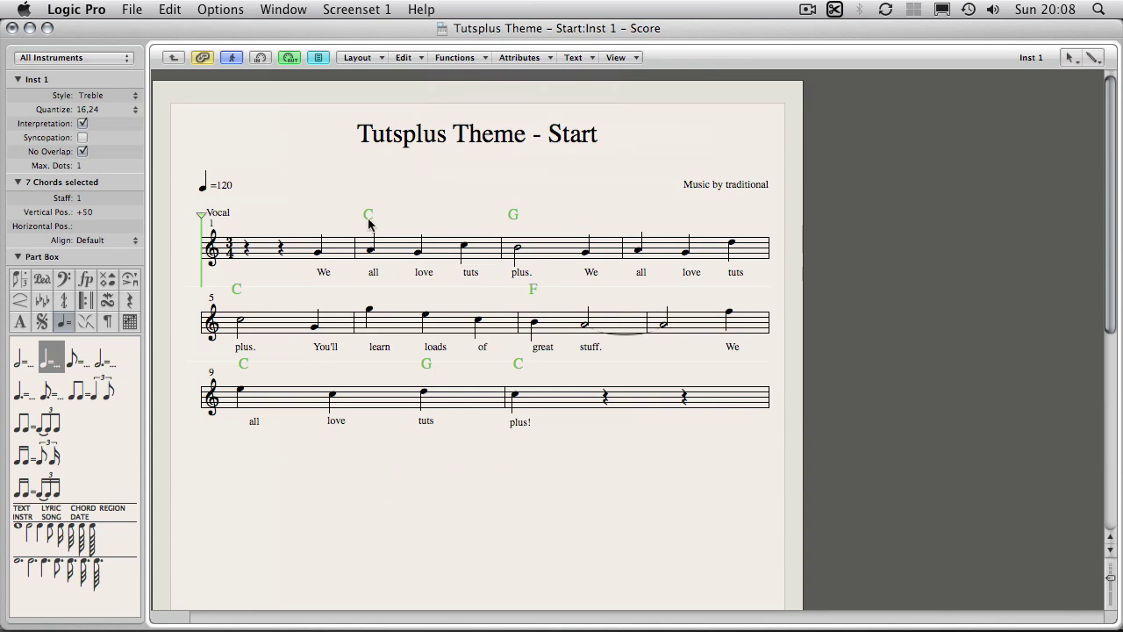
left_click_drag(370, 223, 370, 228)
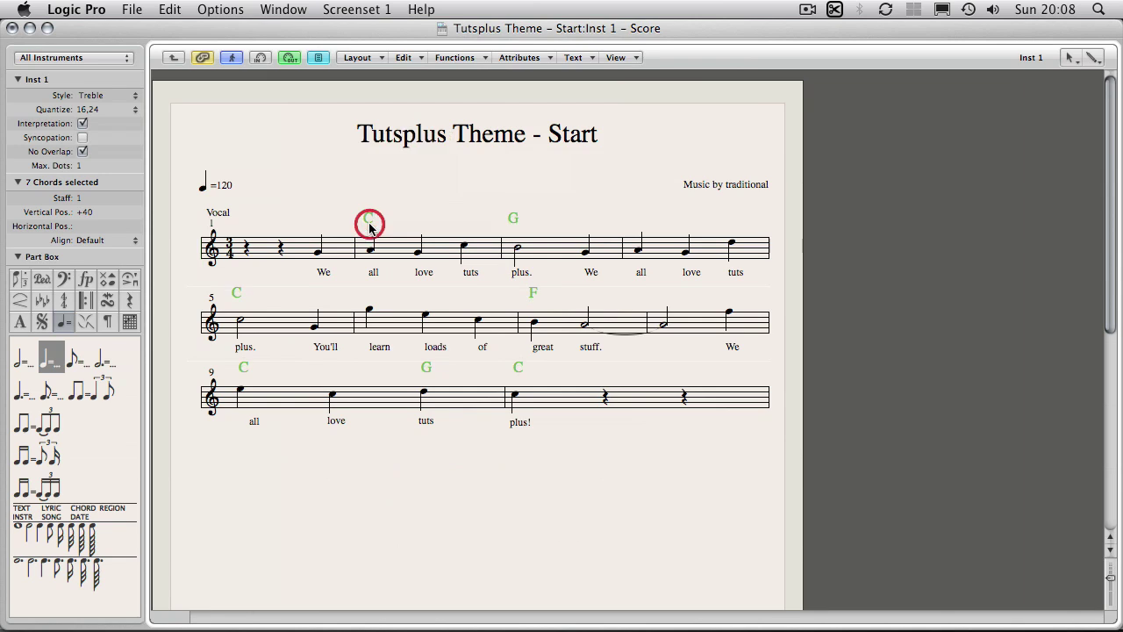
left_click(576, 58)
Step: Set the Chord Root text style font to size 10, then close the Fonts and Text Styles windows
left_click(583, 72)
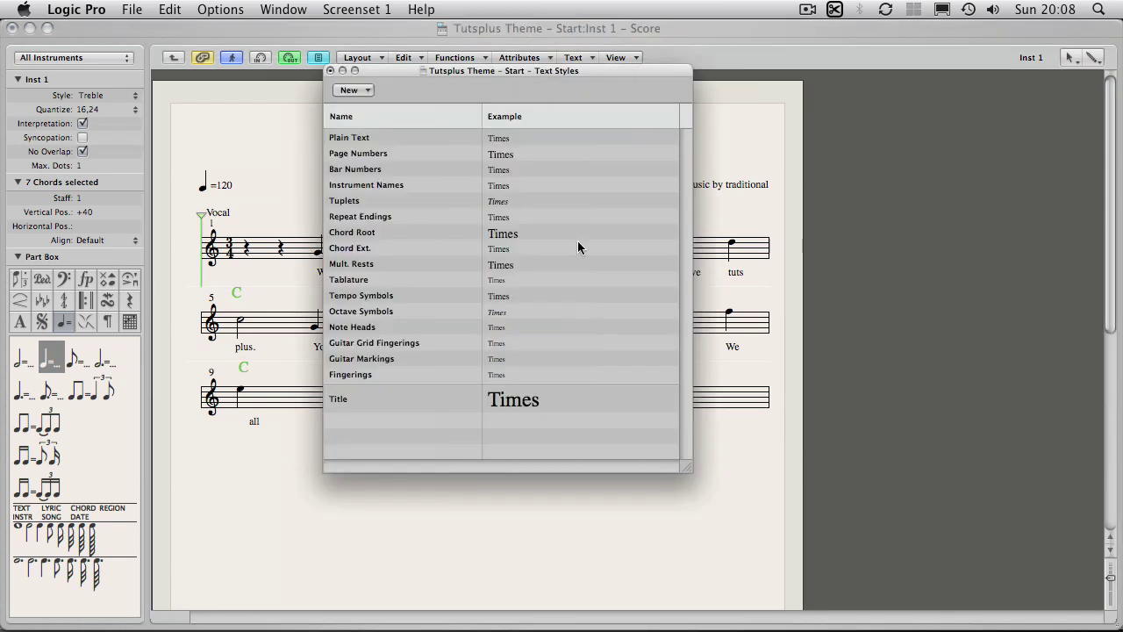
left_click_drag(405, 71, 709, 117)
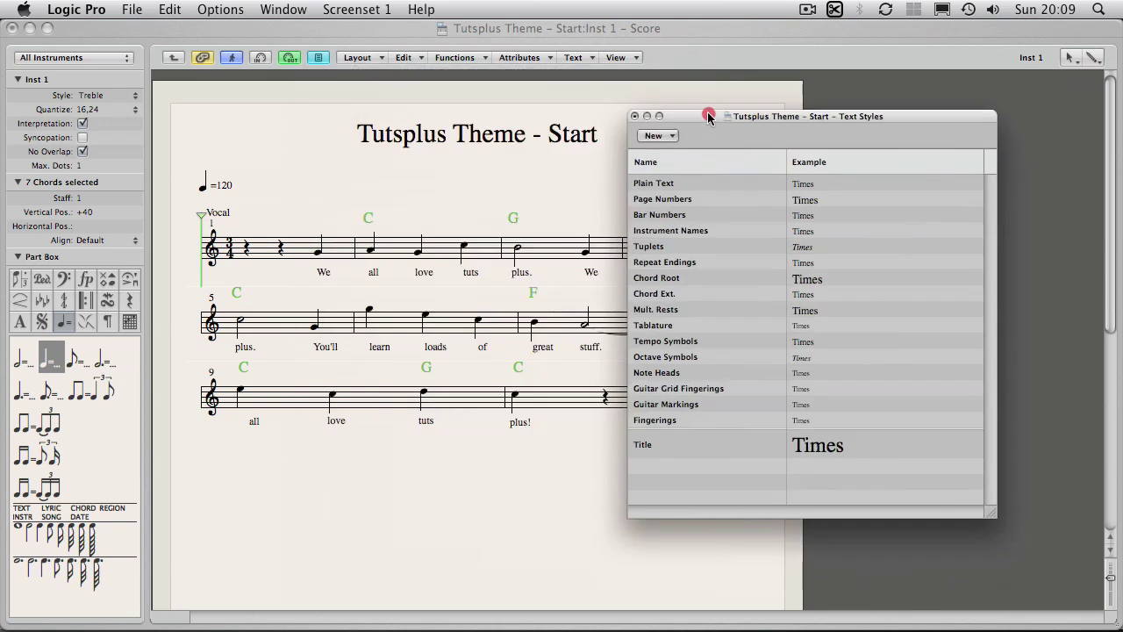
left_click(658, 280)
left_click(810, 282)
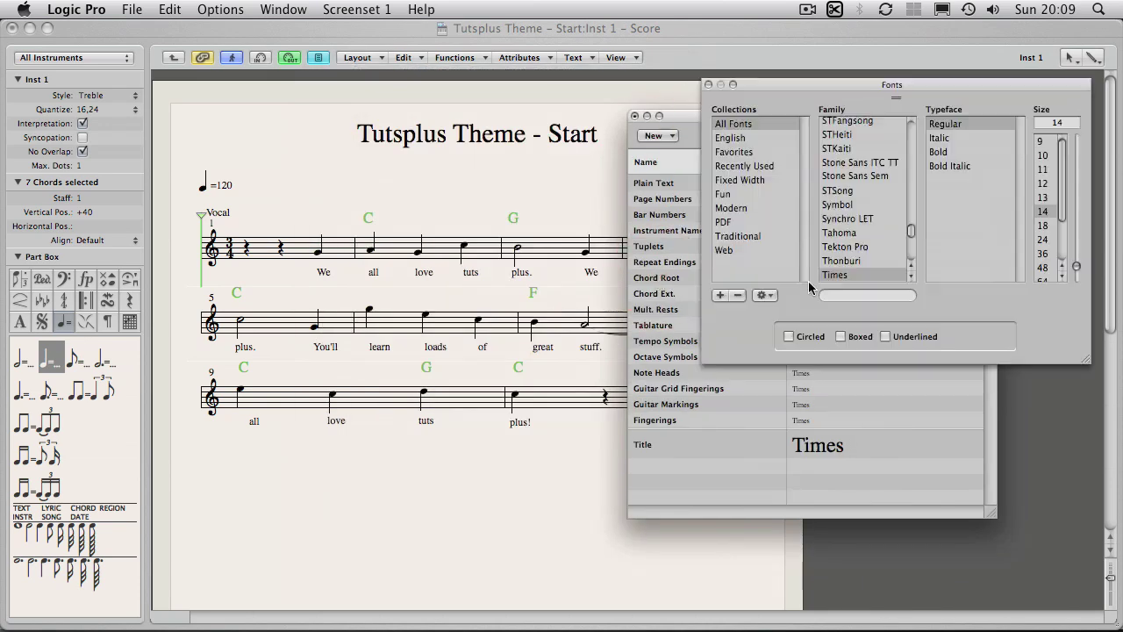
left_click(876, 102)
left_click(1043, 156)
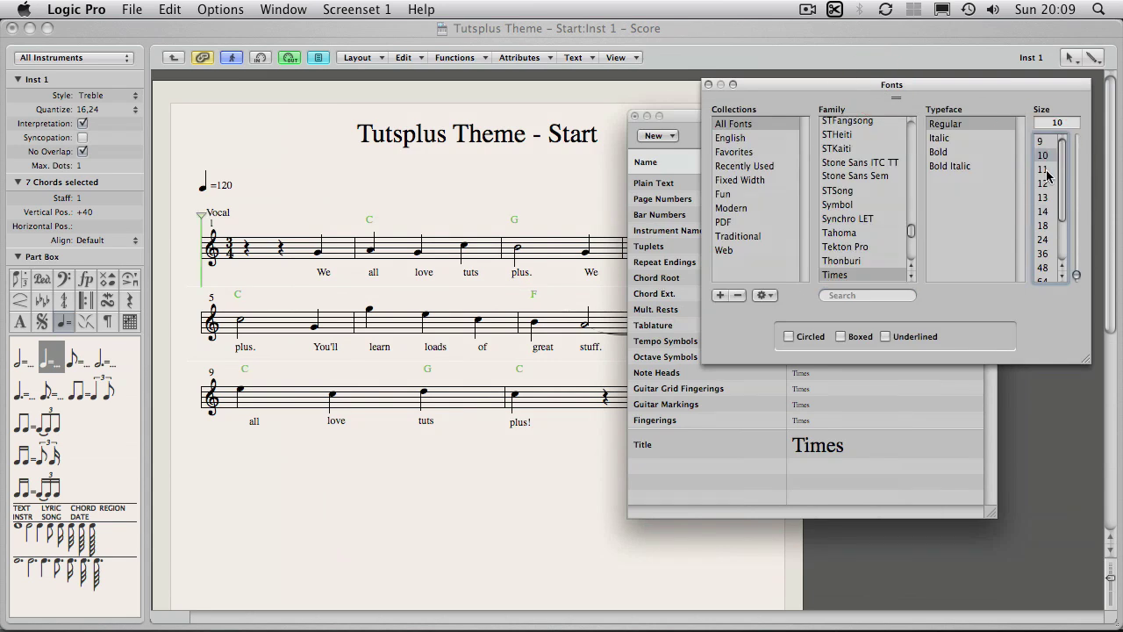
left_click(708, 85)
left_click(635, 116)
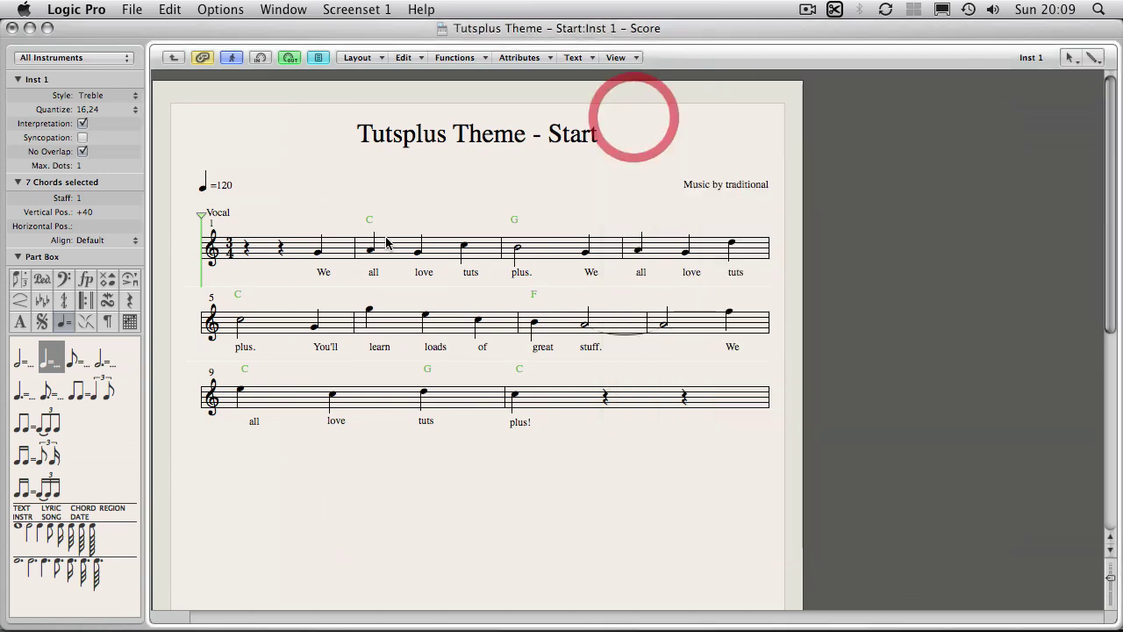
Step: Nudge all chord symbols, then shift the last line's G and C chords left over their notes
left_click_drag(371, 223, 372, 221)
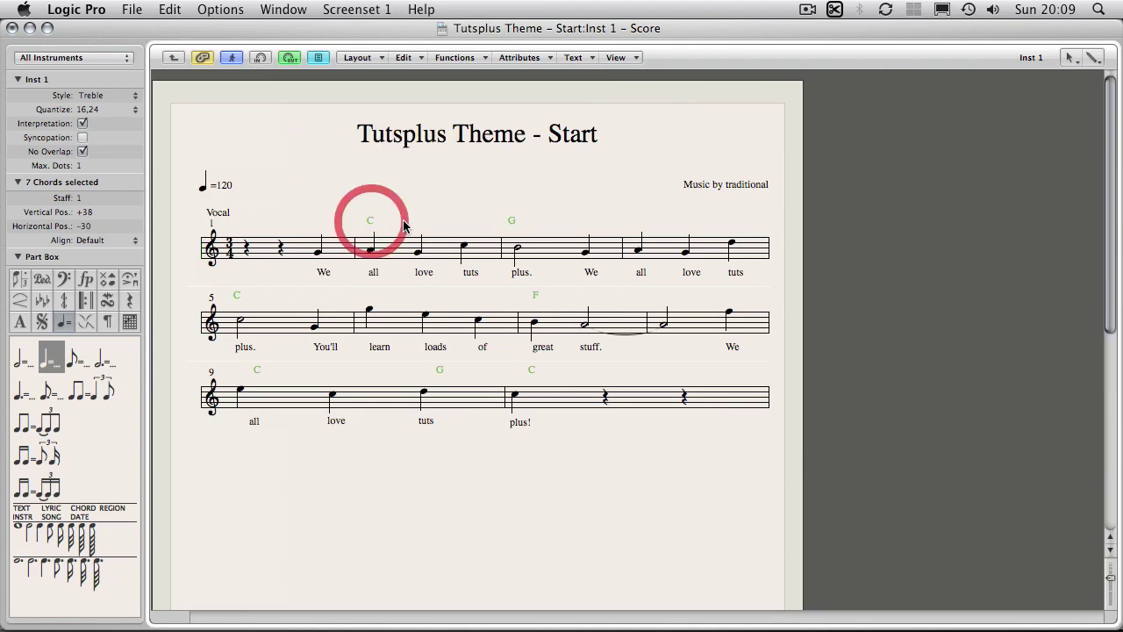
left_click(466, 186)
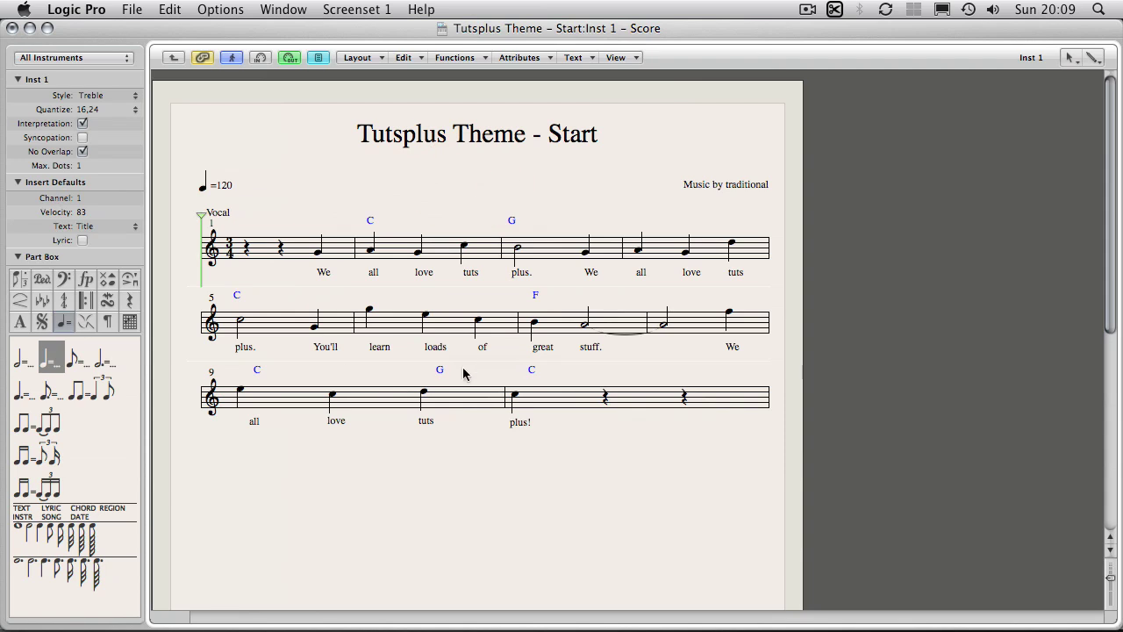
left_click_drag(548, 367, 424, 373)
left_click(563, 369)
Step: Show the full score with the Piano staves and display the chord grid symbols in the Part Box
left_click(174, 58)
left_click(531, 174)
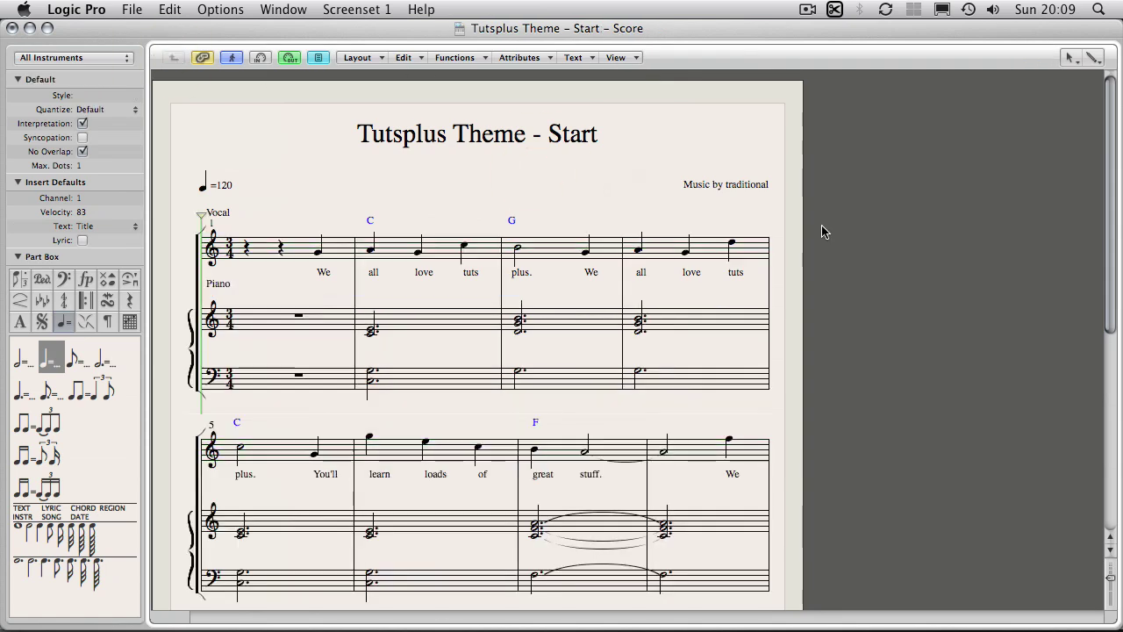
left_click(1109, 251)
left_click_drag(1110, 250, 1024, 199)
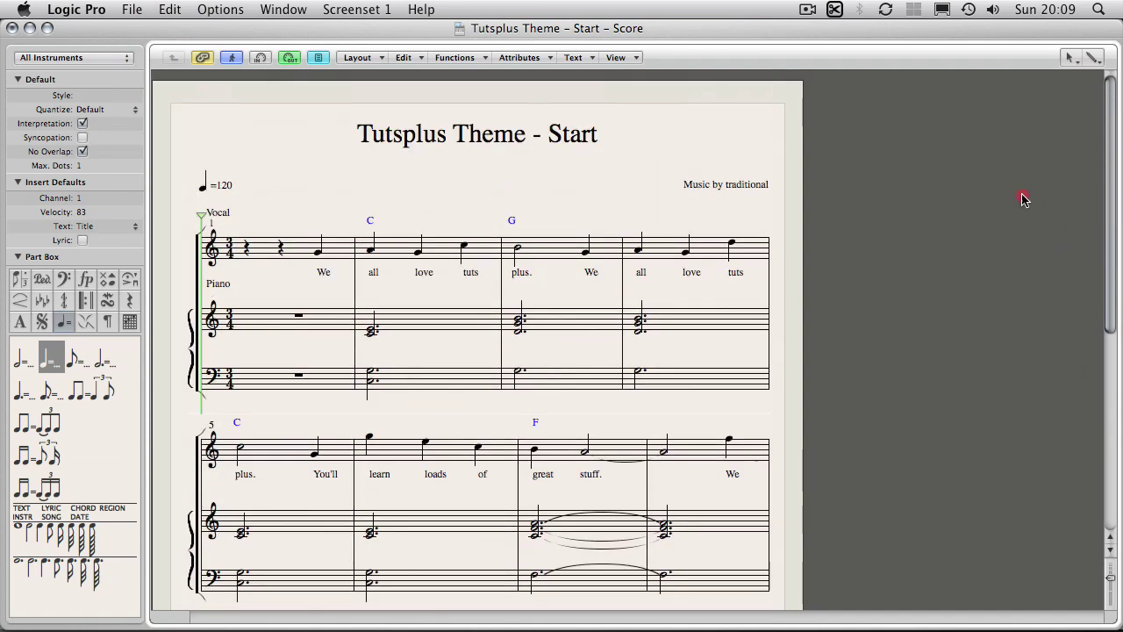
left_click(465, 174)
left_click(128, 321)
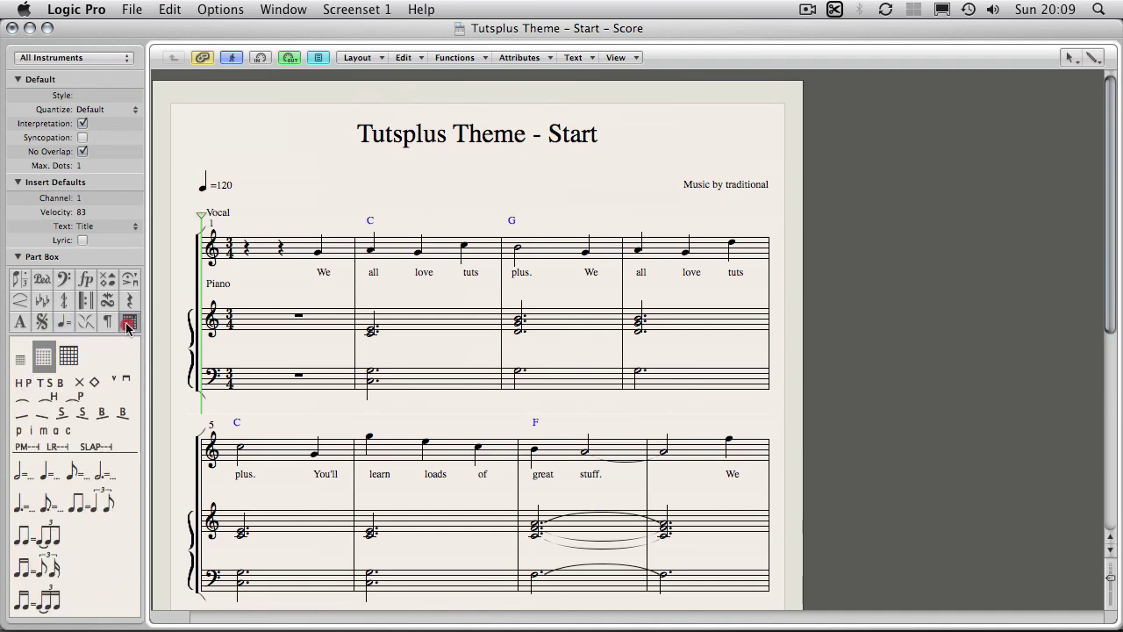
left_click(20, 357)
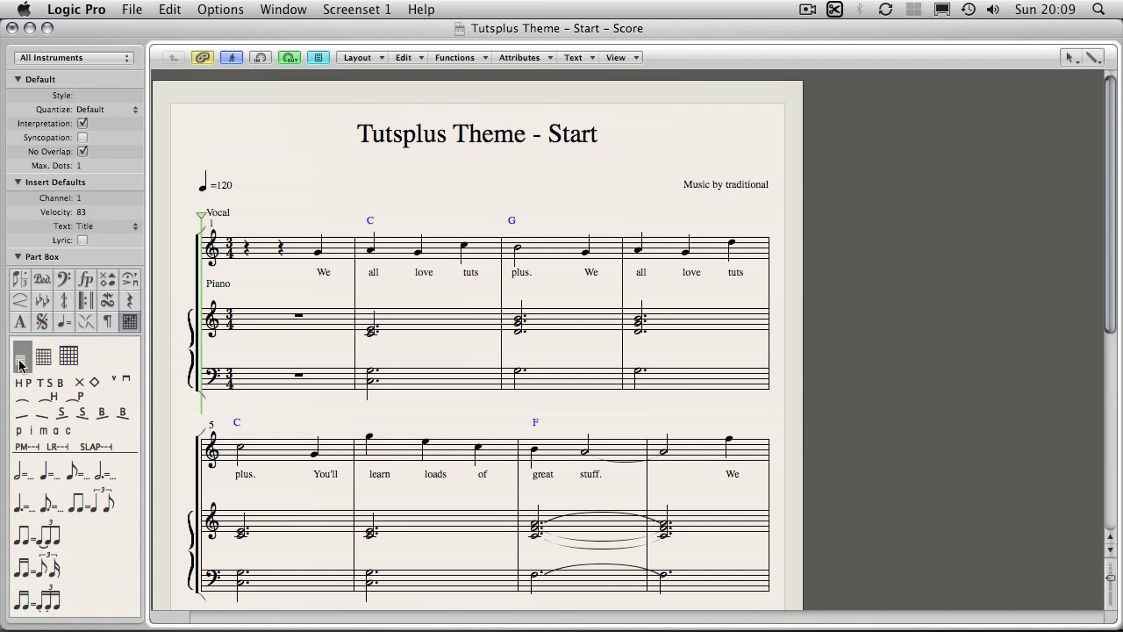
Step: Place a C guitar chord grid from the Chord Grid Library above bar 1 and raise it slightly
left_click(43, 356)
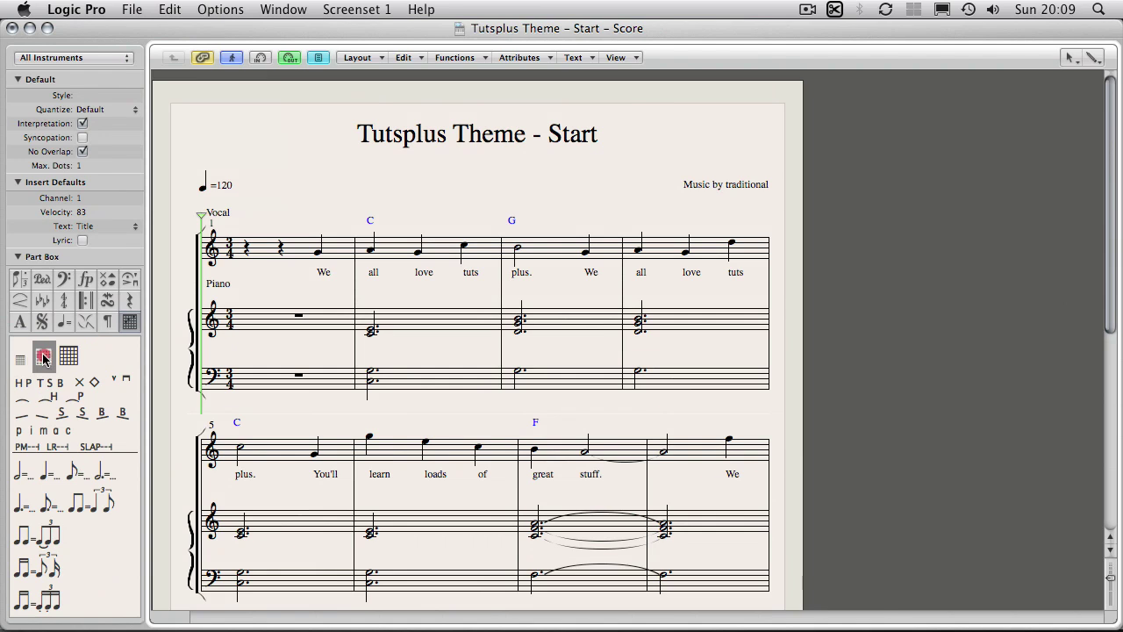
left_click_drag(43, 355, 440, 189)
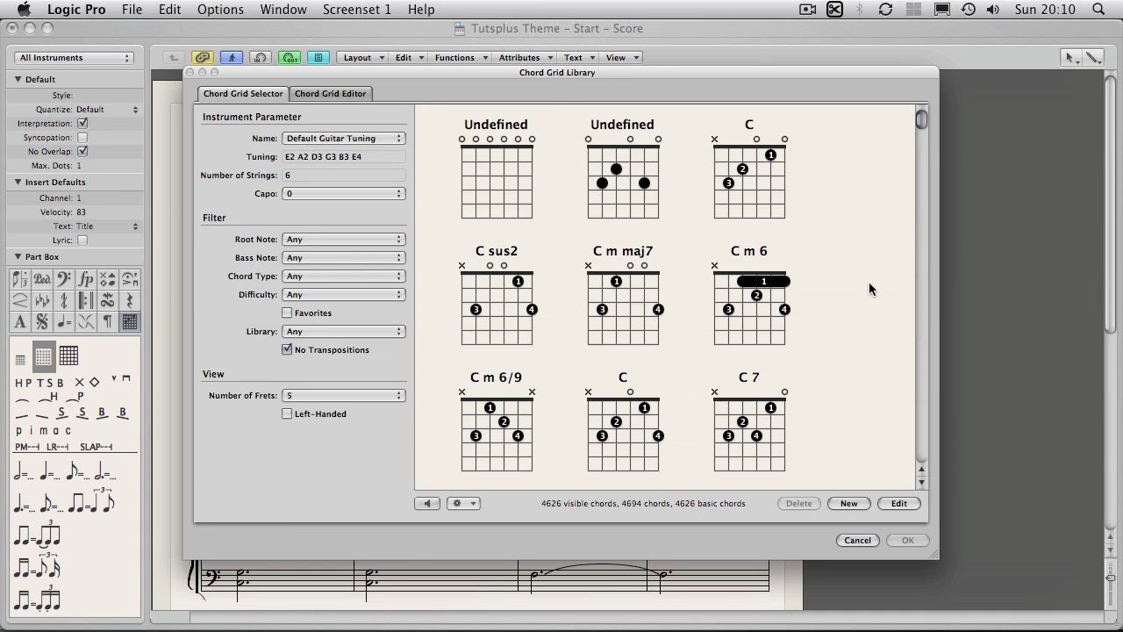
left_click(743, 165)
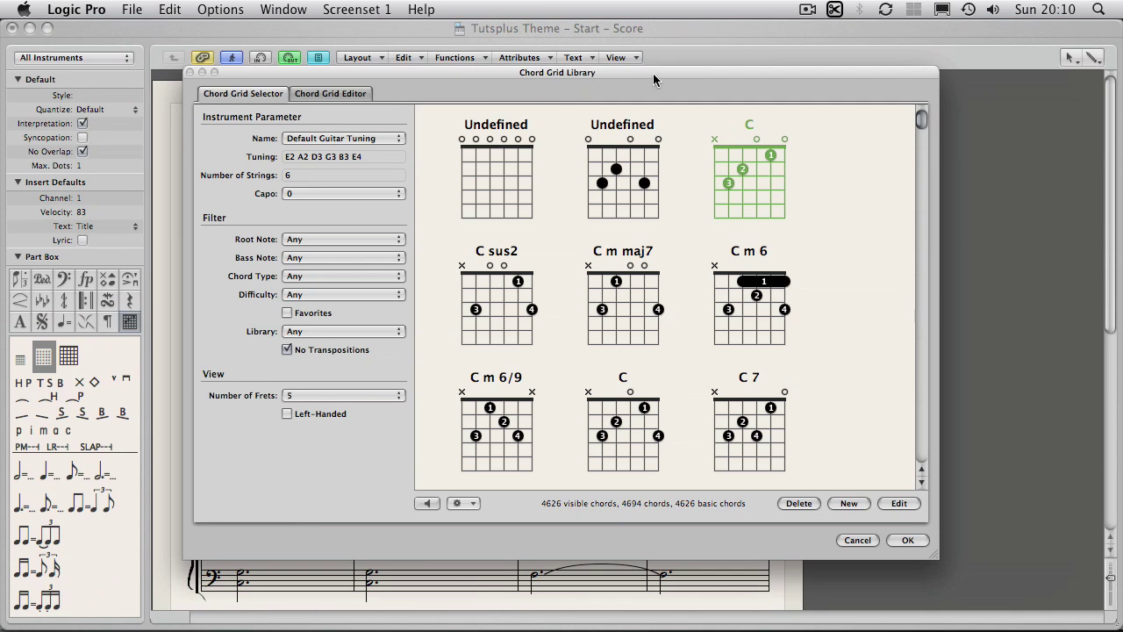
mouse_move(653, 73)
left_mouse_down()
mouse_move(714, 68)
mouse_move(642, 57)
left_mouse_up()
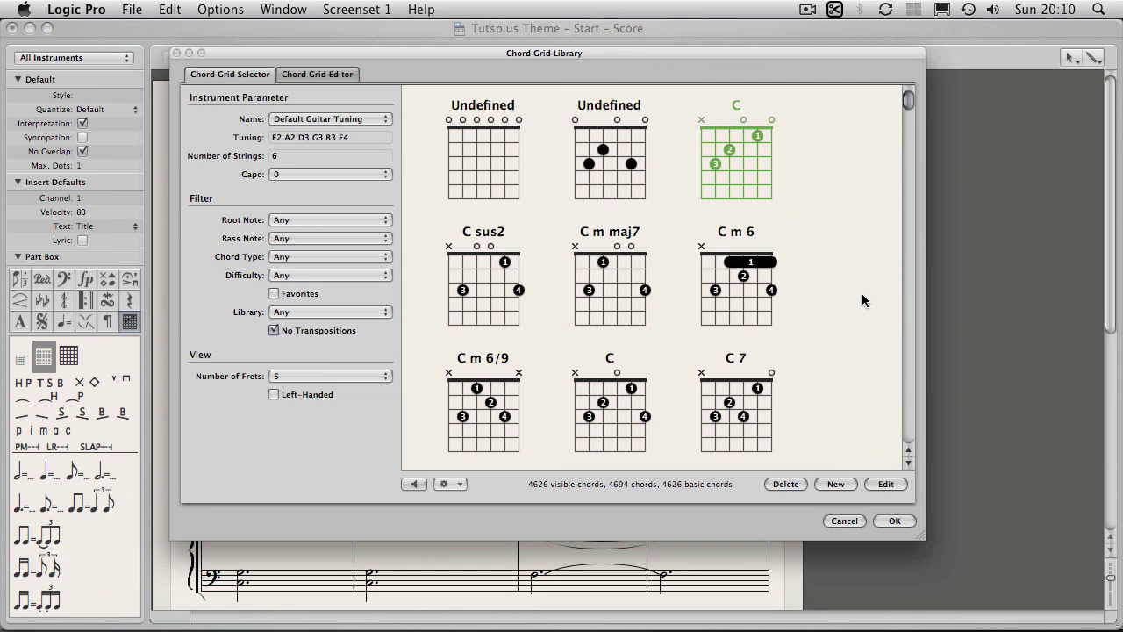
left_click(895, 520)
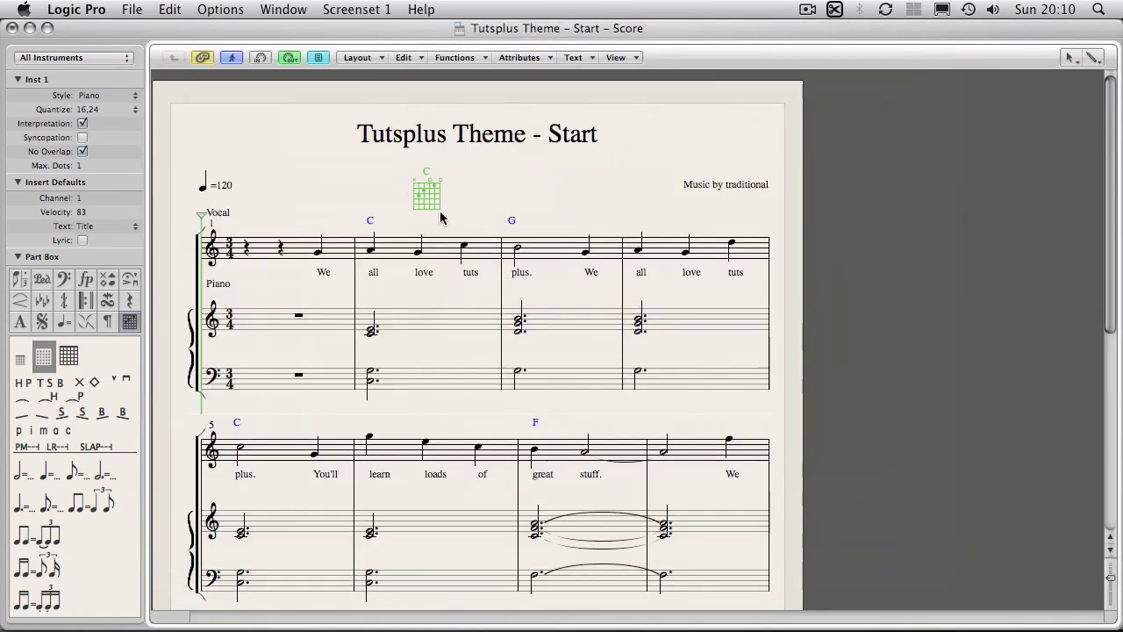
left_click(428, 198)
left_click_drag(427, 199, 428, 189)
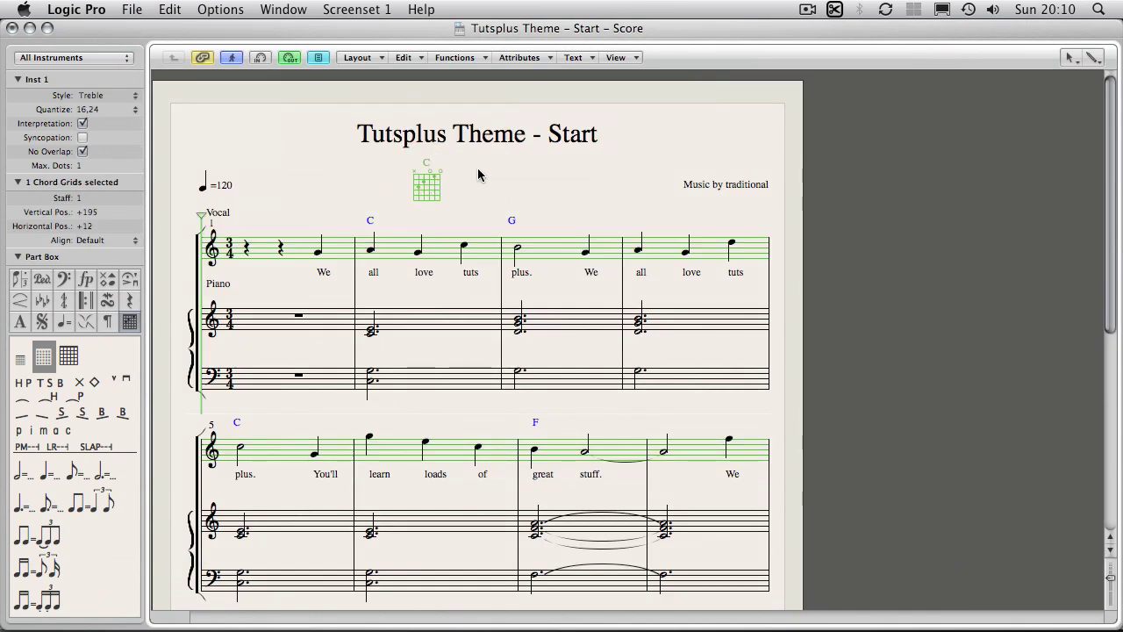
Step: Switch to the Vocal-only score with the C chord grid above line one, then reopen the Chord Grid Library
double_click(345, 248)
left_click(426, 186)
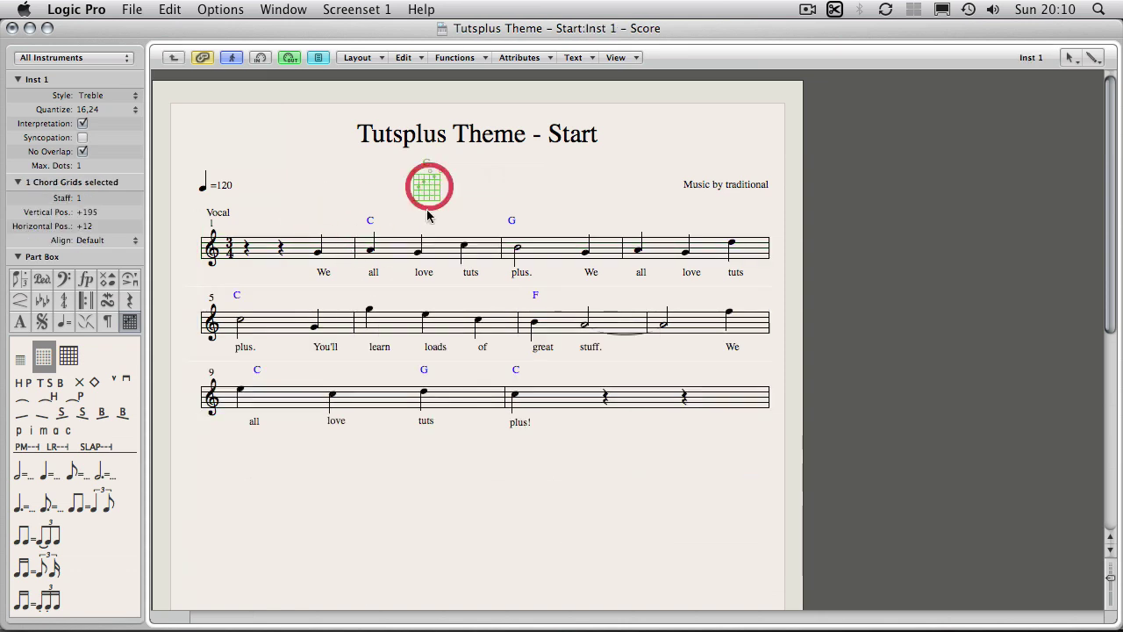
left_click(440, 246)
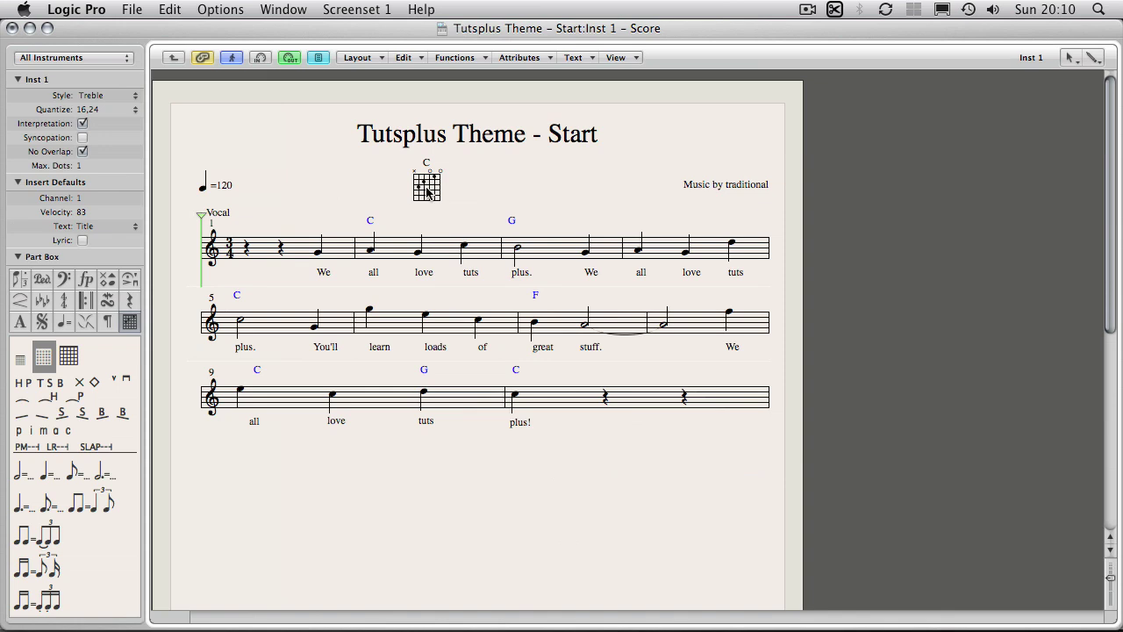
left_click(520, 191)
left_click(552, 182)
Step: Insert an open G major guitar chord grid and move it up beside the C grid
left_click_drag(129, 322, 334, 175)
left_click_drag(44, 360, 477, 202)
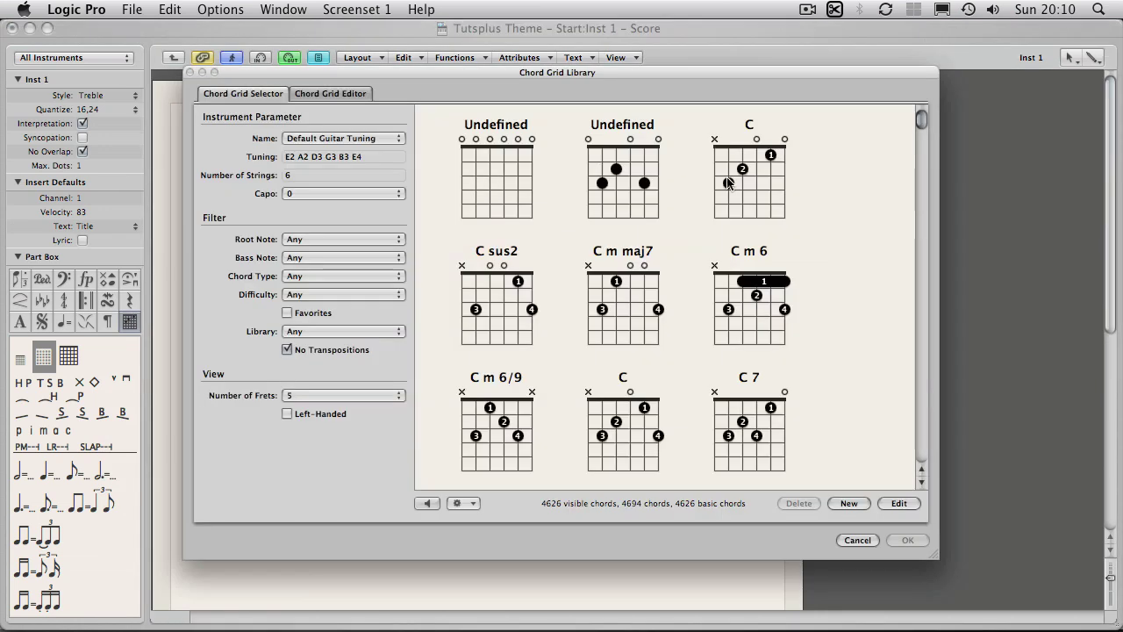
left_click_drag(925, 119, 907, 85)
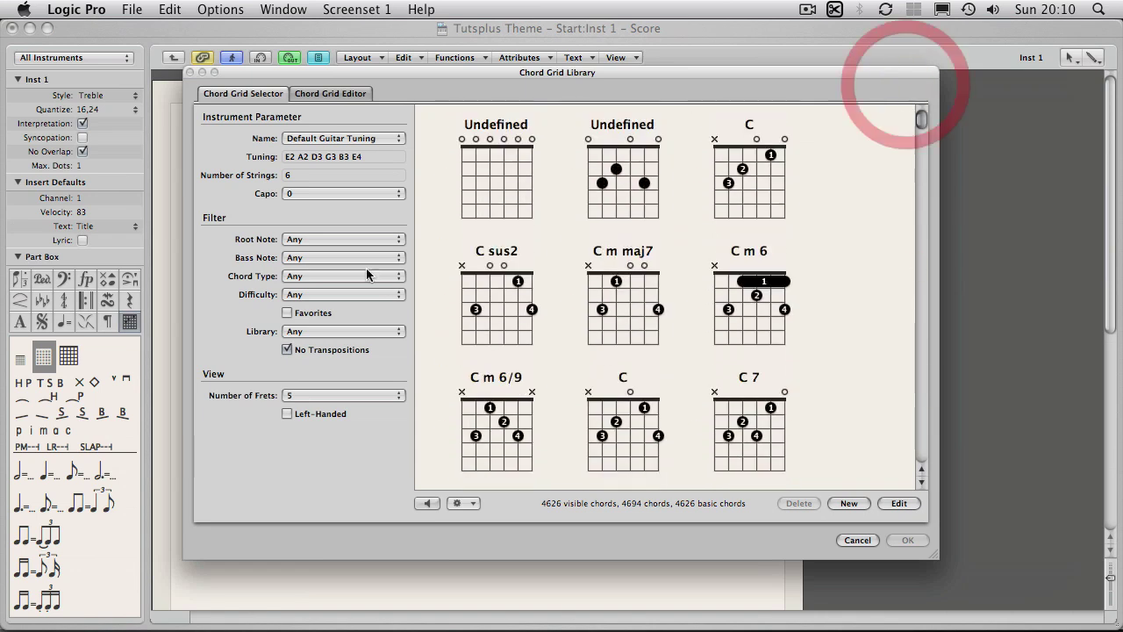
left_click(313, 238)
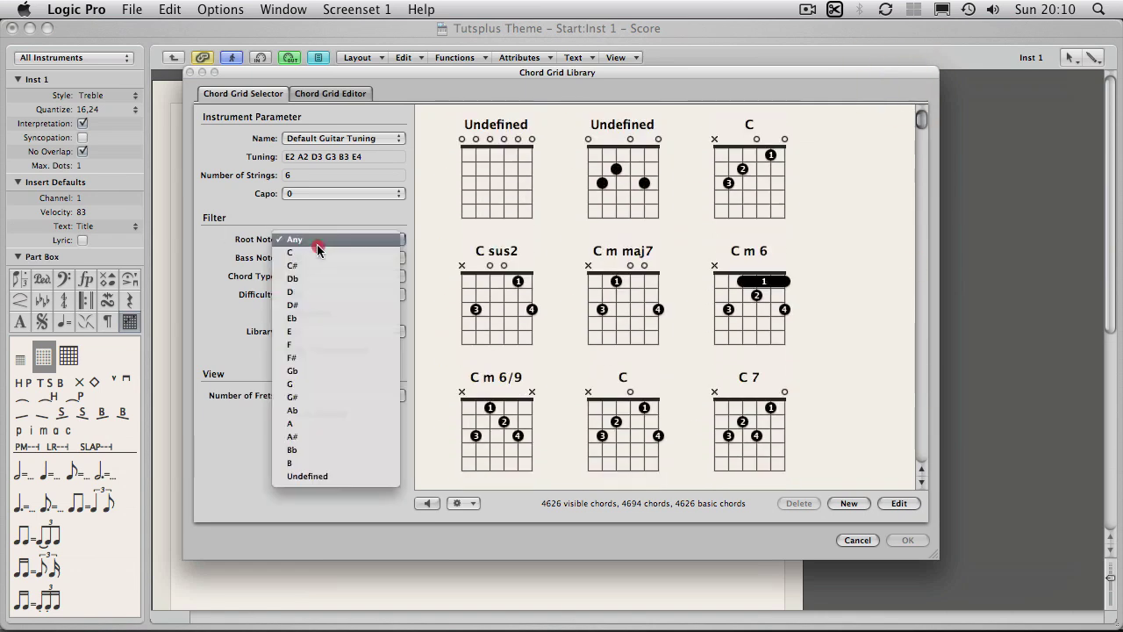
left_click(316, 384)
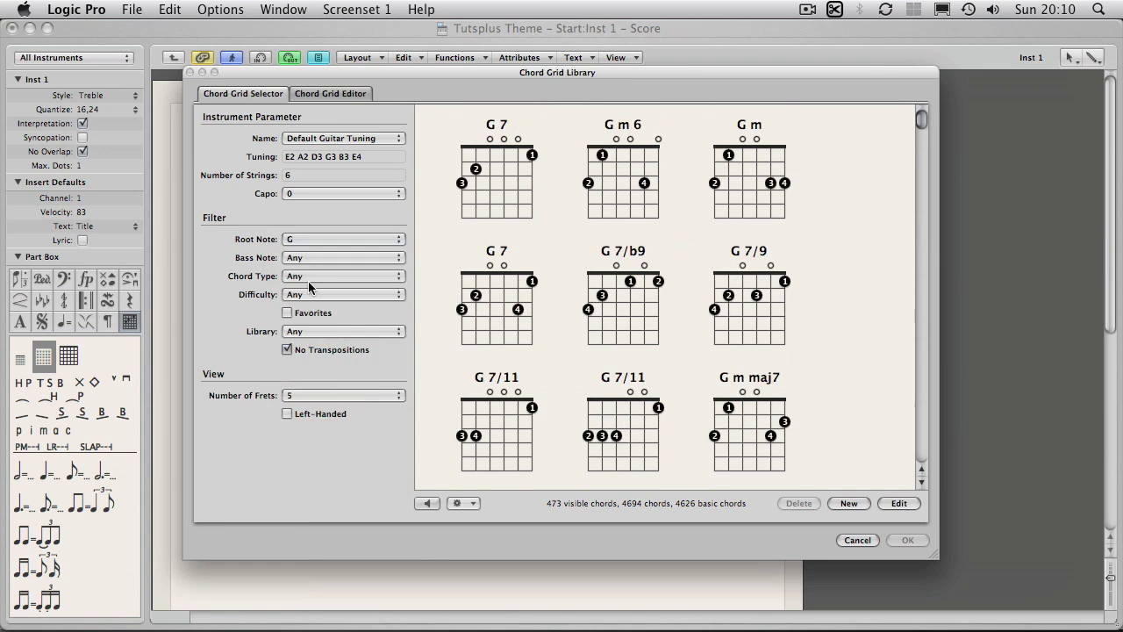
left_click(304, 275)
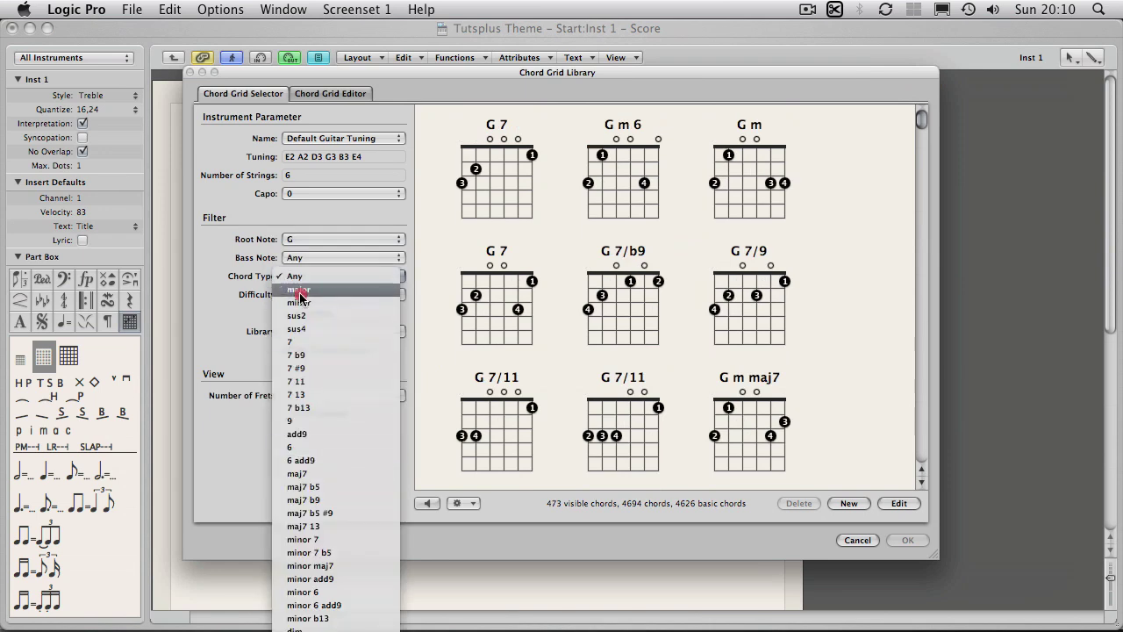
left_click(303, 289)
left_click(506, 176)
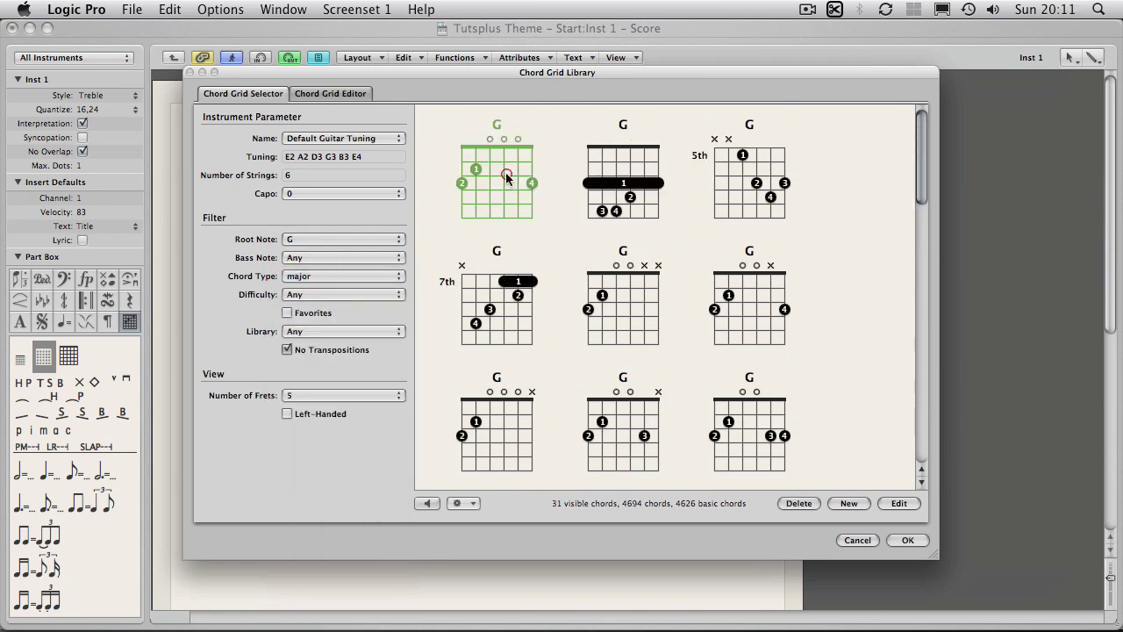
left_click(907, 541)
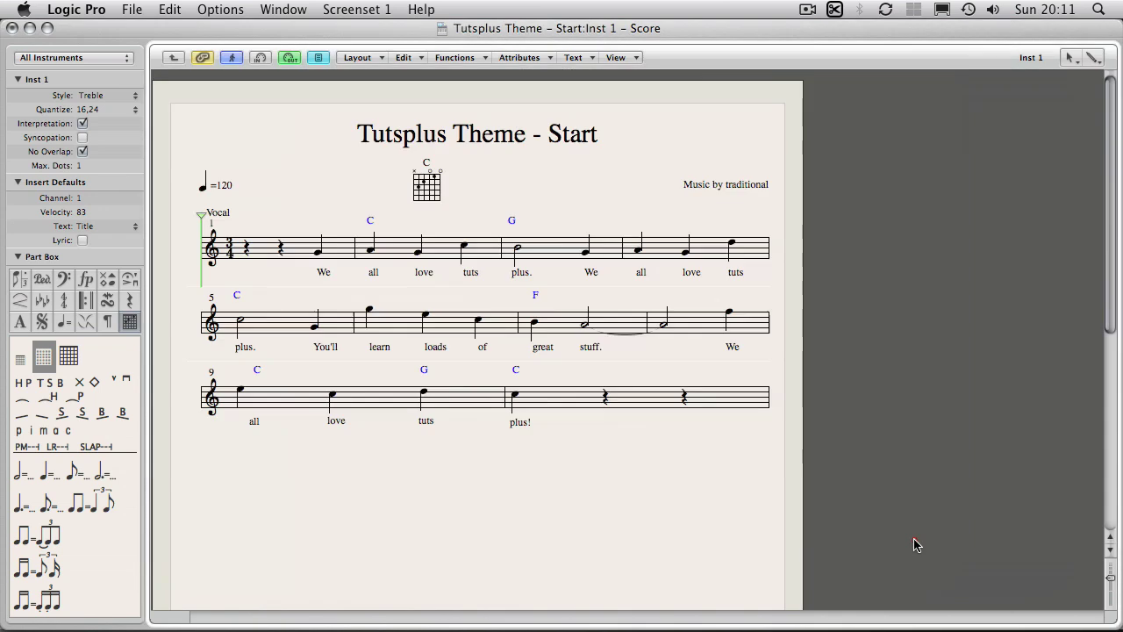
left_click_drag(458, 213, 466, 188)
Step: Insert a full barre F major guitar chord grid and place it beside the G grid
left_click(509, 178)
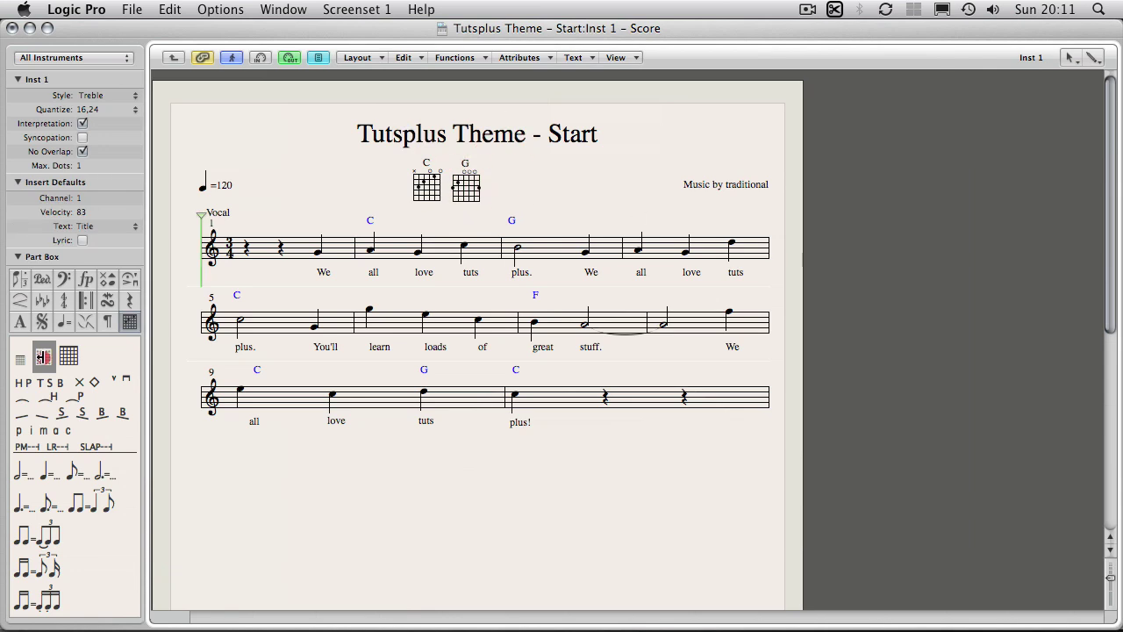
left_click_drag(42, 357, 514, 210)
left_click(322, 239)
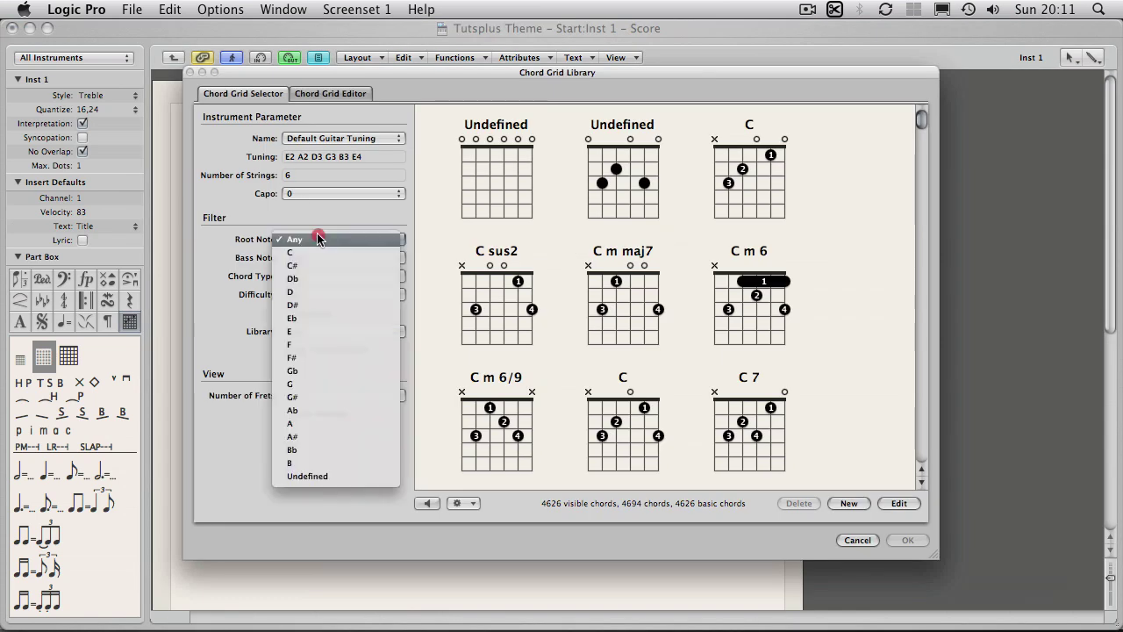
left_click(294, 344)
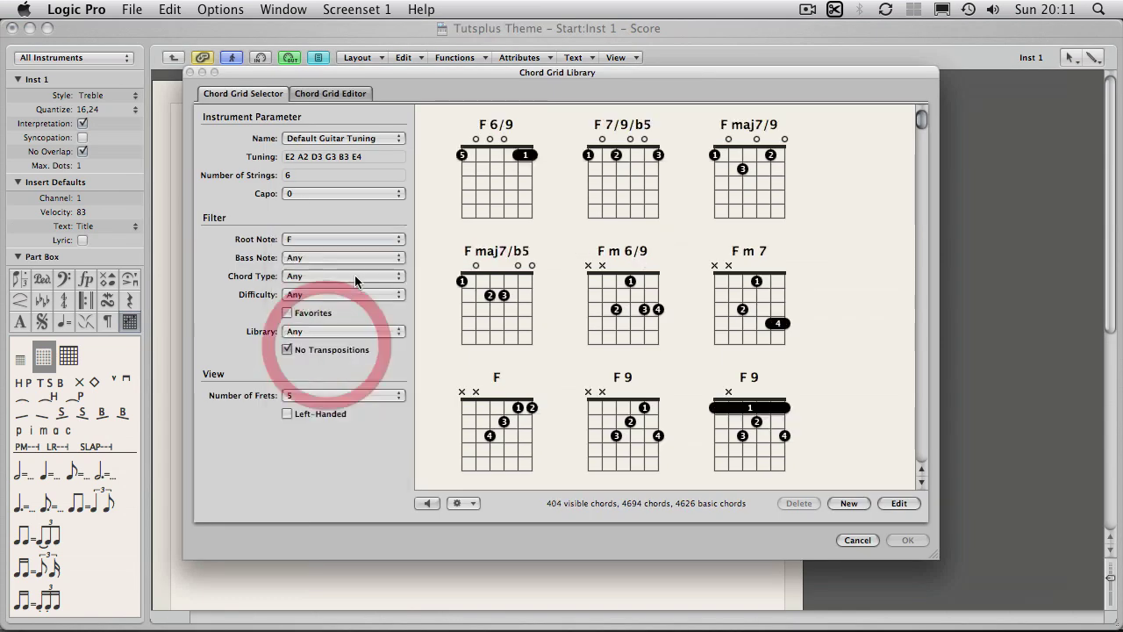
left_click(342, 276)
left_click(298, 288)
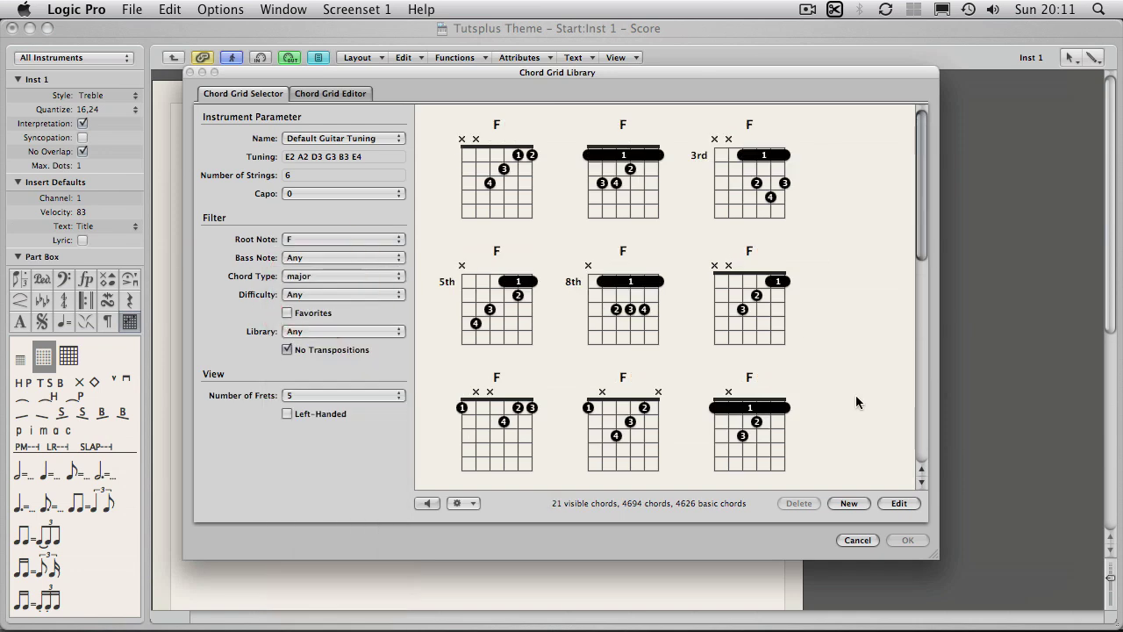
left_click(625, 180)
left_click(907, 540)
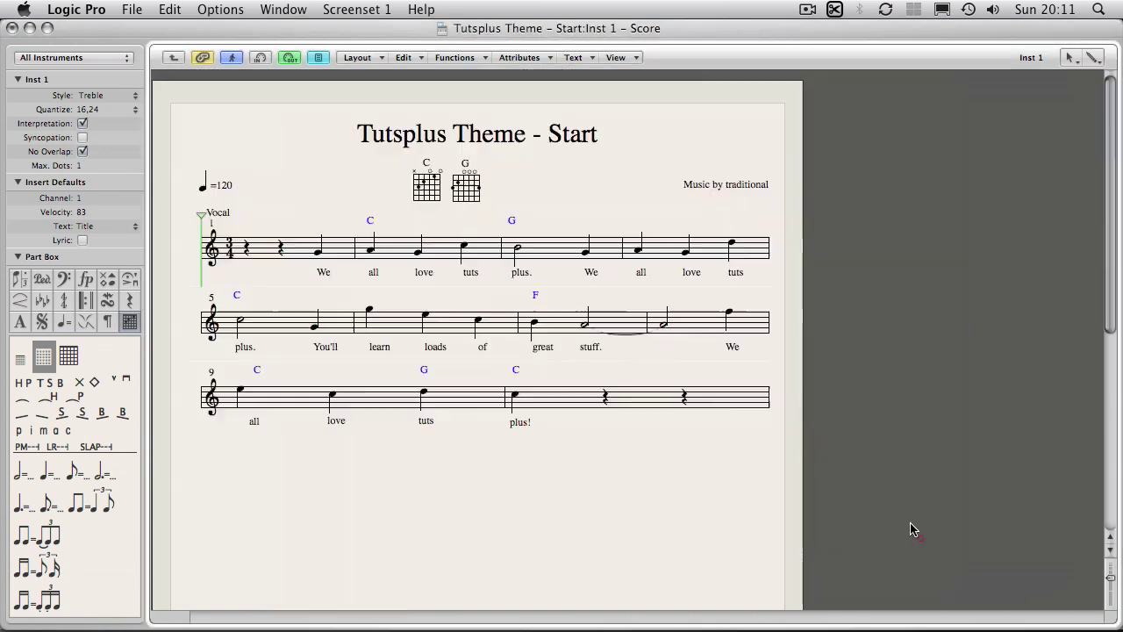
left_click(498, 217)
left_click_drag(498, 218, 503, 190)
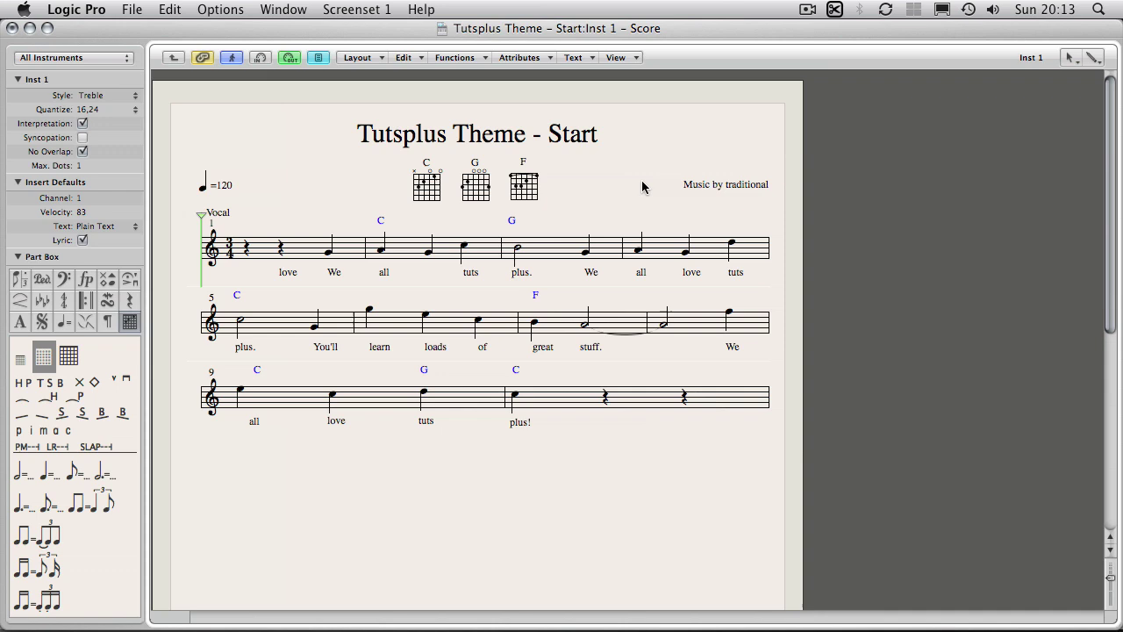
Step: Show all tracks in the score, deselect the Vocal staff, and zoom out to fit the page
left_click(642, 185)
left_click(173, 57)
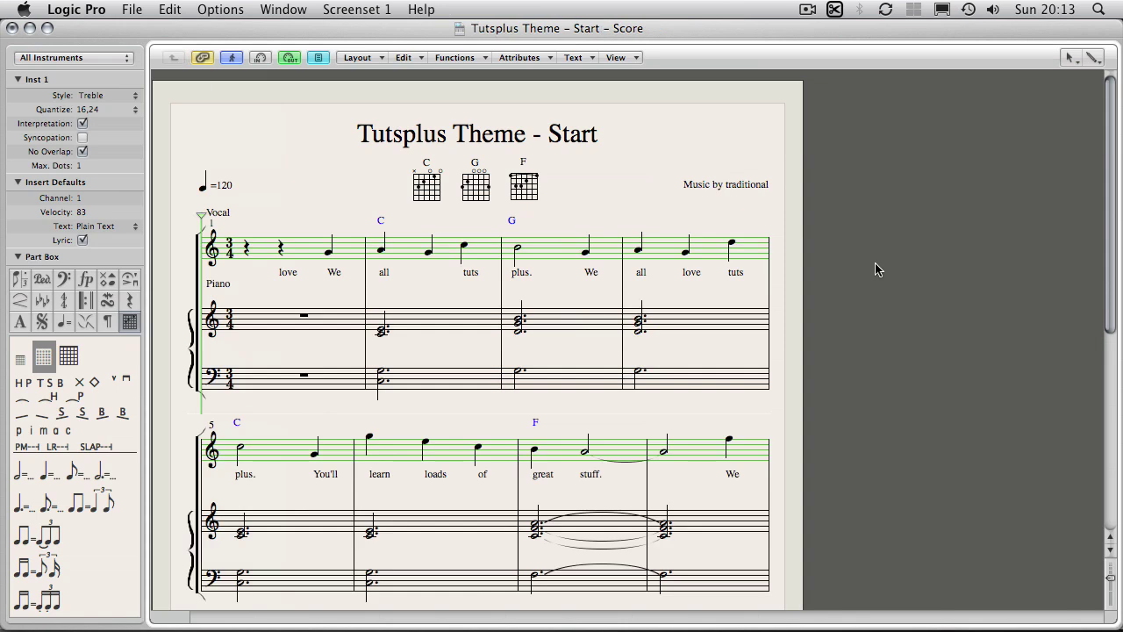
left_click(777, 217)
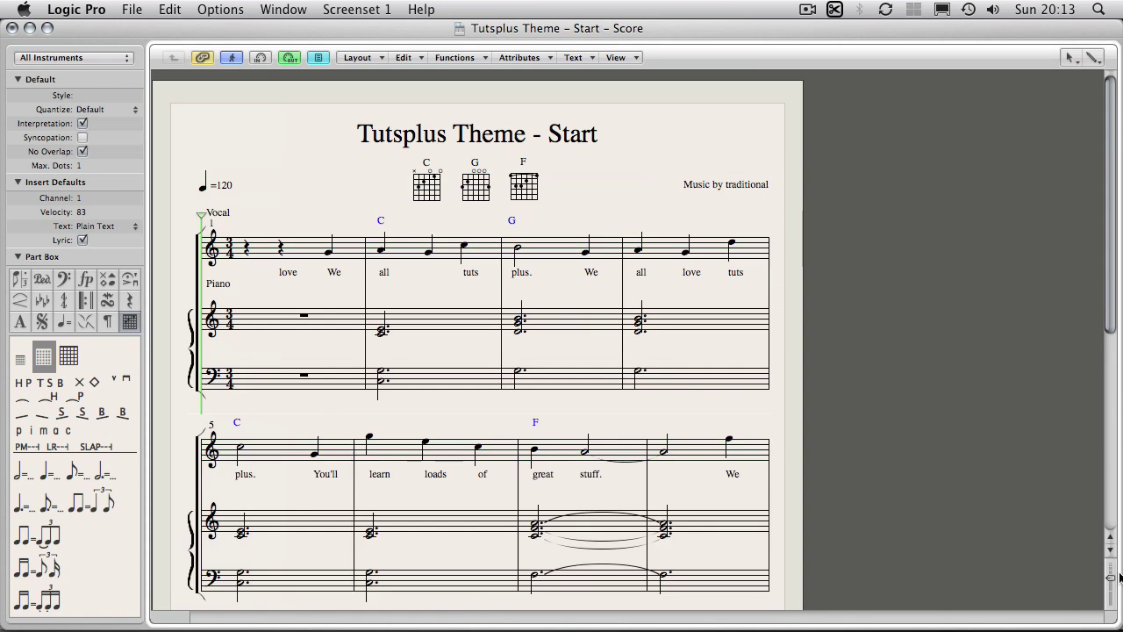
left_click_drag(1120, 576, 1113, 575)
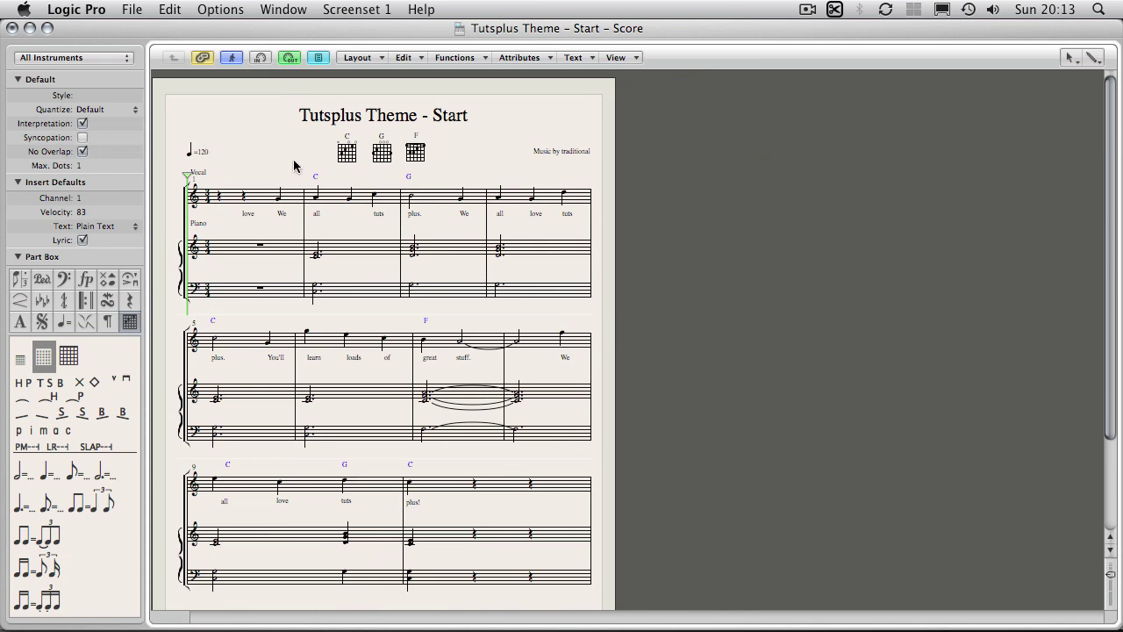
Step: Accept A4 page setup, then print the score to a PDF preview
left_click(130, 9)
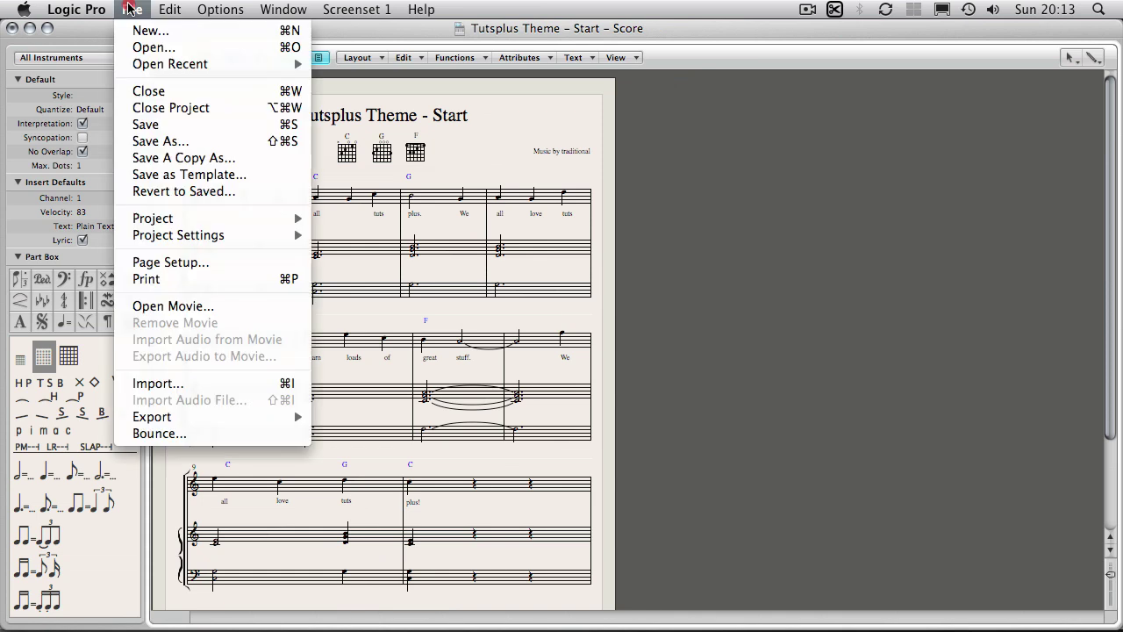
left_click(171, 262)
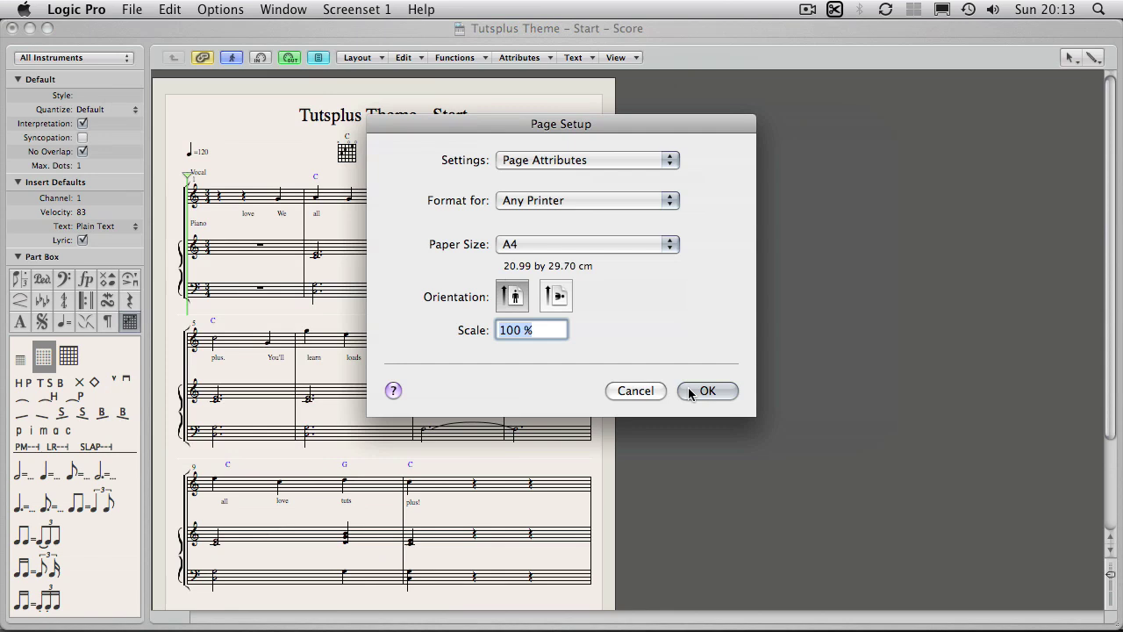
left_click(690, 394)
key("super+p")
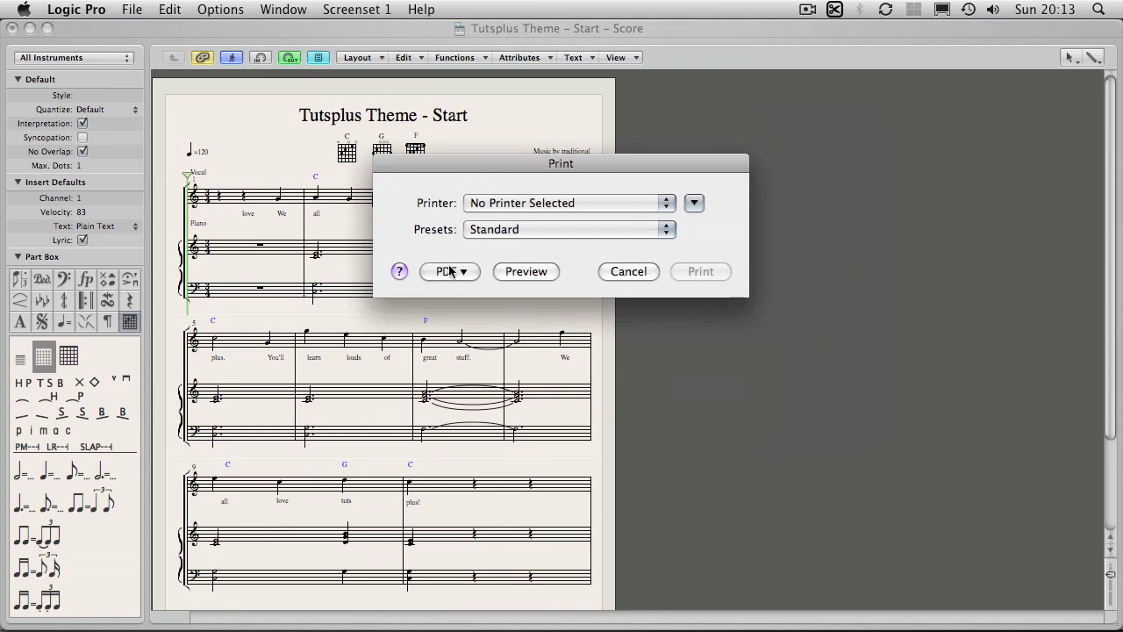
left_click(527, 271)
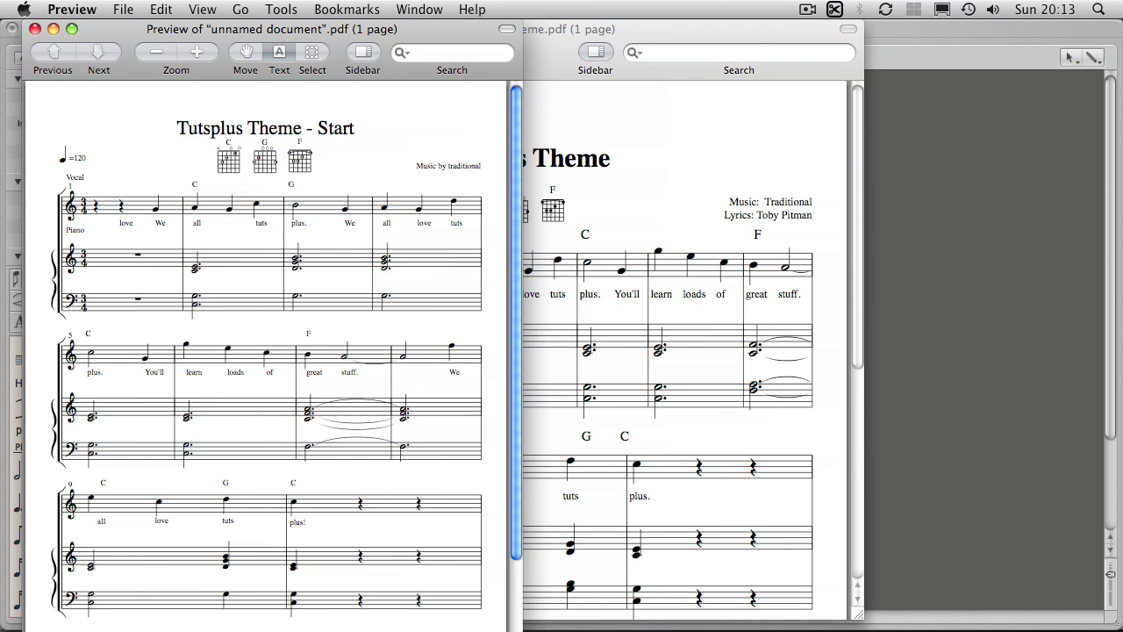
Step: Enlarge the preview window and scroll through the score PDF page
left_click_drag(520, 627, 713, 583)
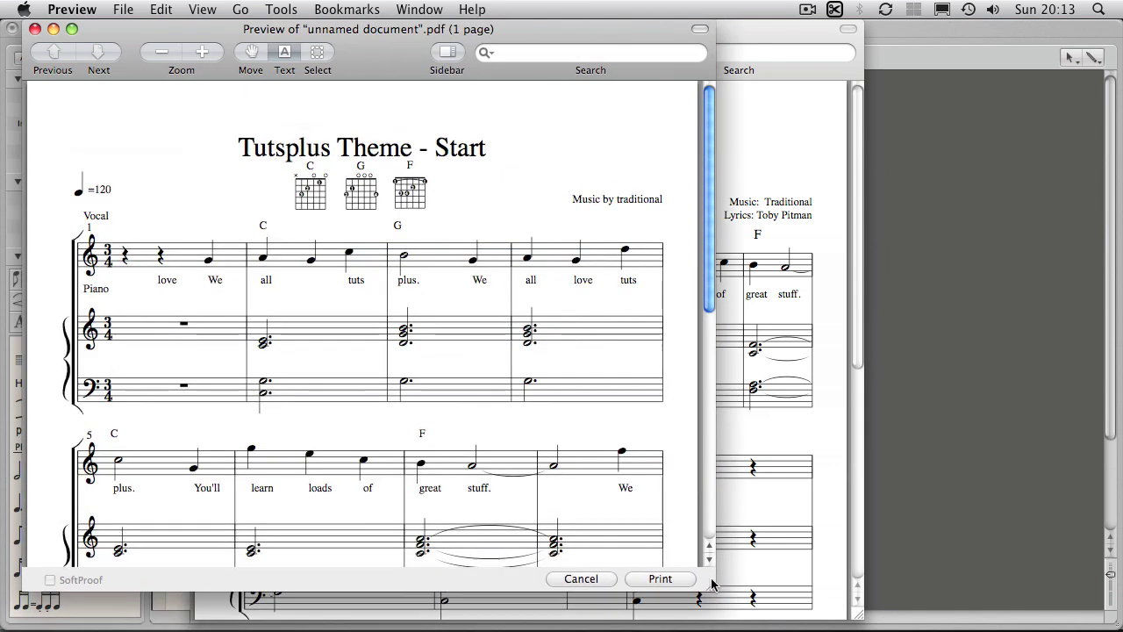
left_click_drag(710, 236, 727, 340)
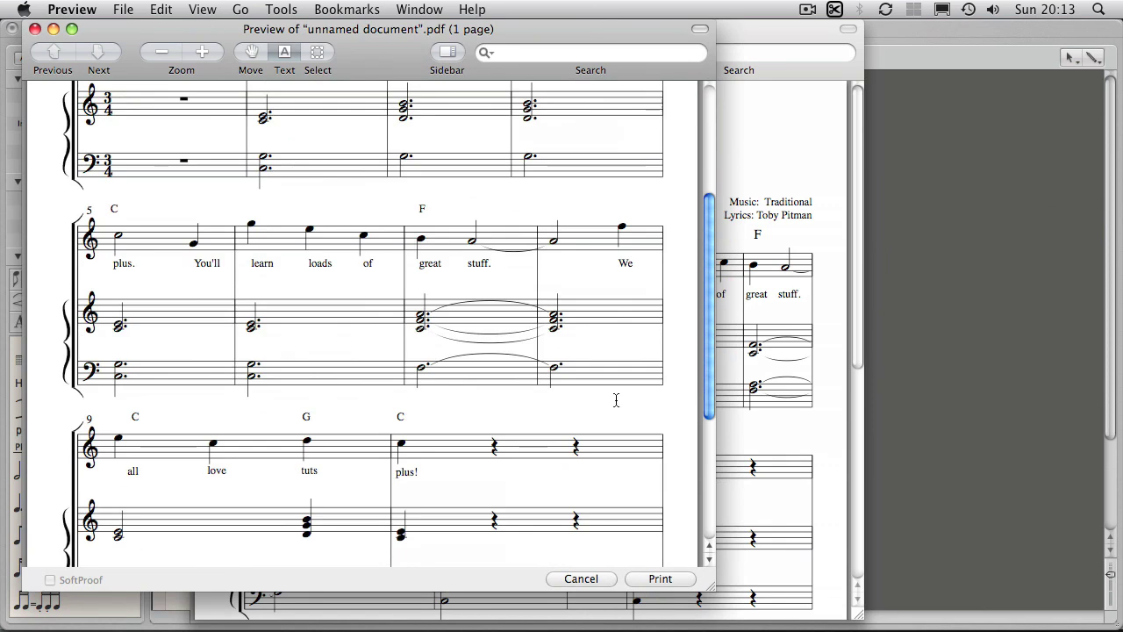
left_click_drag(710, 359, 693, 200)
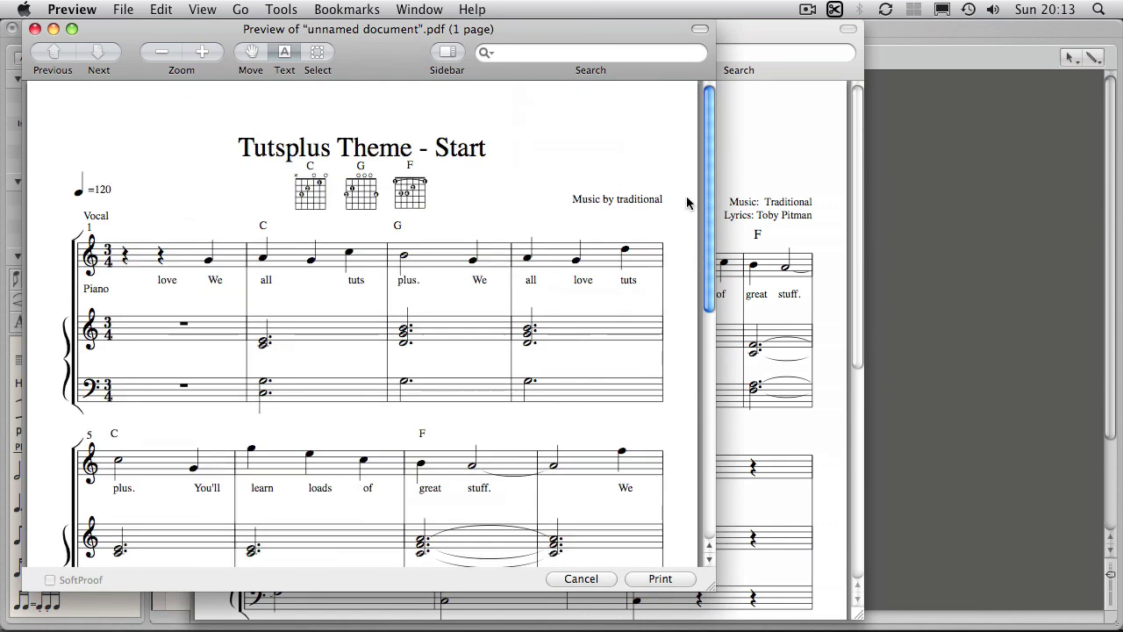
Step: Check the File menu's save option, dismiss it, and bring the other score PDF forward
left_click(123, 10)
left_click(141, 112)
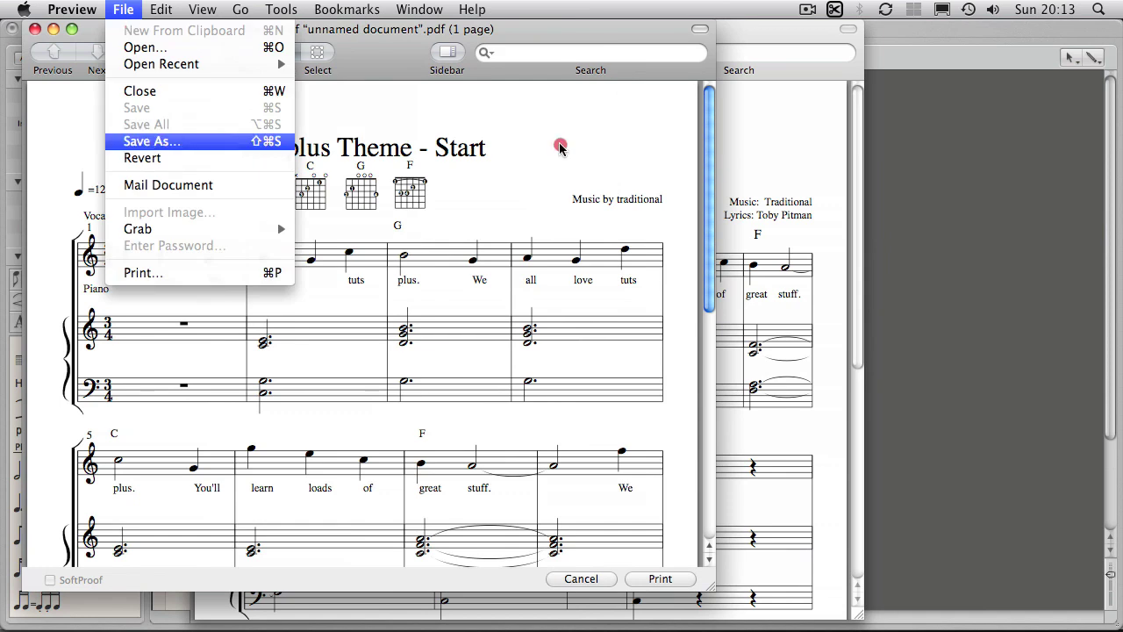
left_click(602, 148)
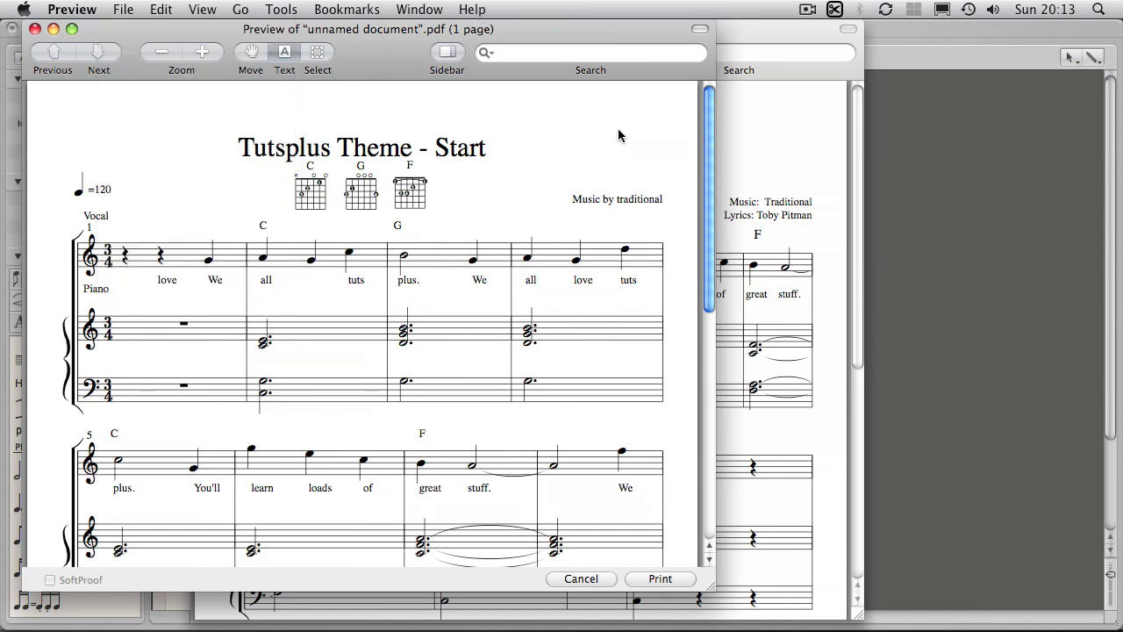
left_click_drag(709, 181, 709, 143)
left_click(760, 145)
Step: Bring the Logic Pro score window back to the front
left_click(906, 156)
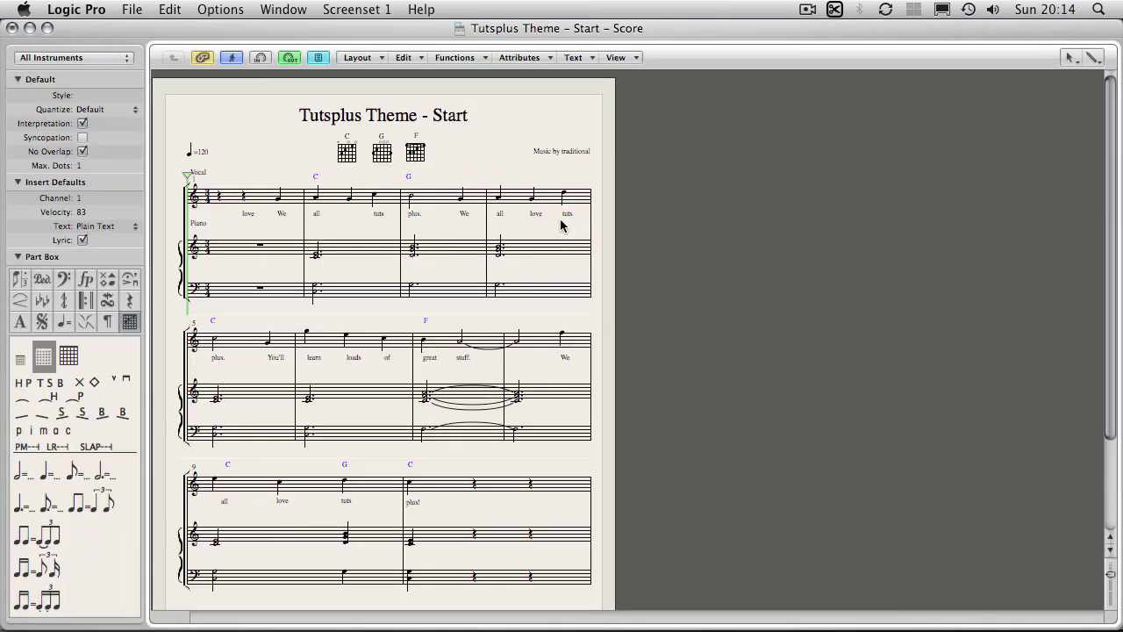